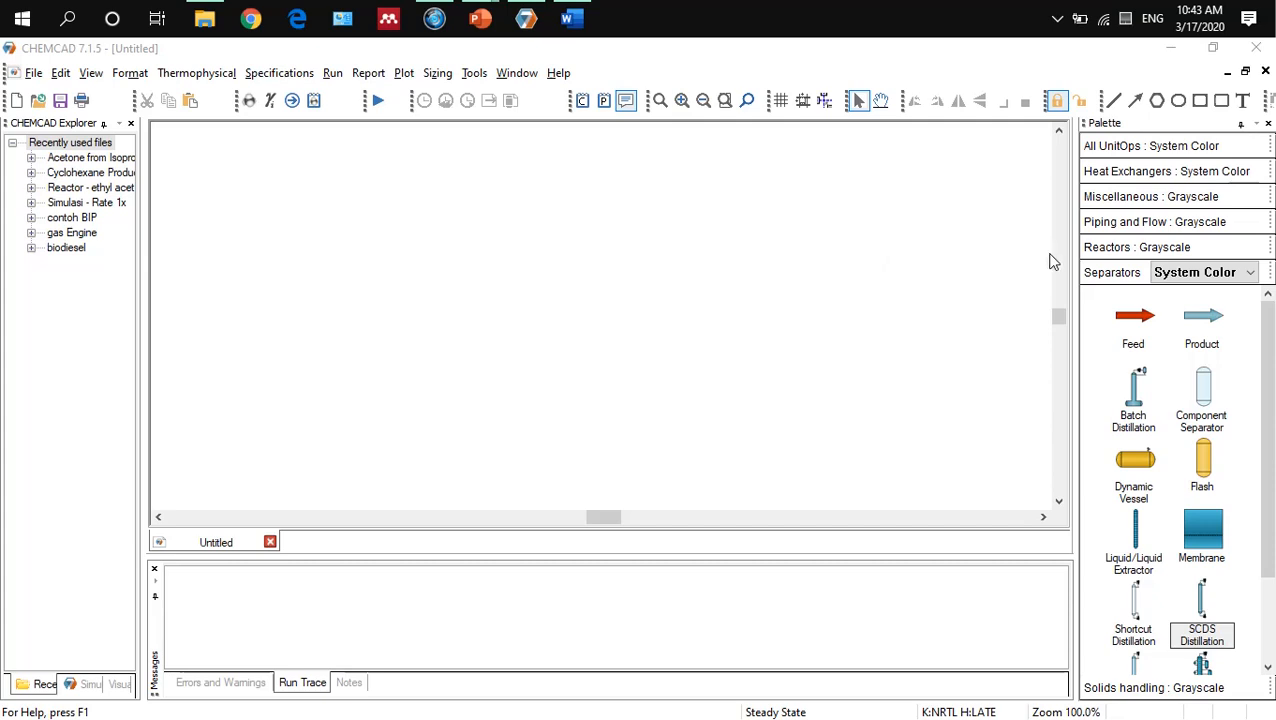
Step: Place a Shortcut Distillation column from the separator unit operations on the flowsheet
click(1269, 343)
drag(1269, 343, 1270, 427)
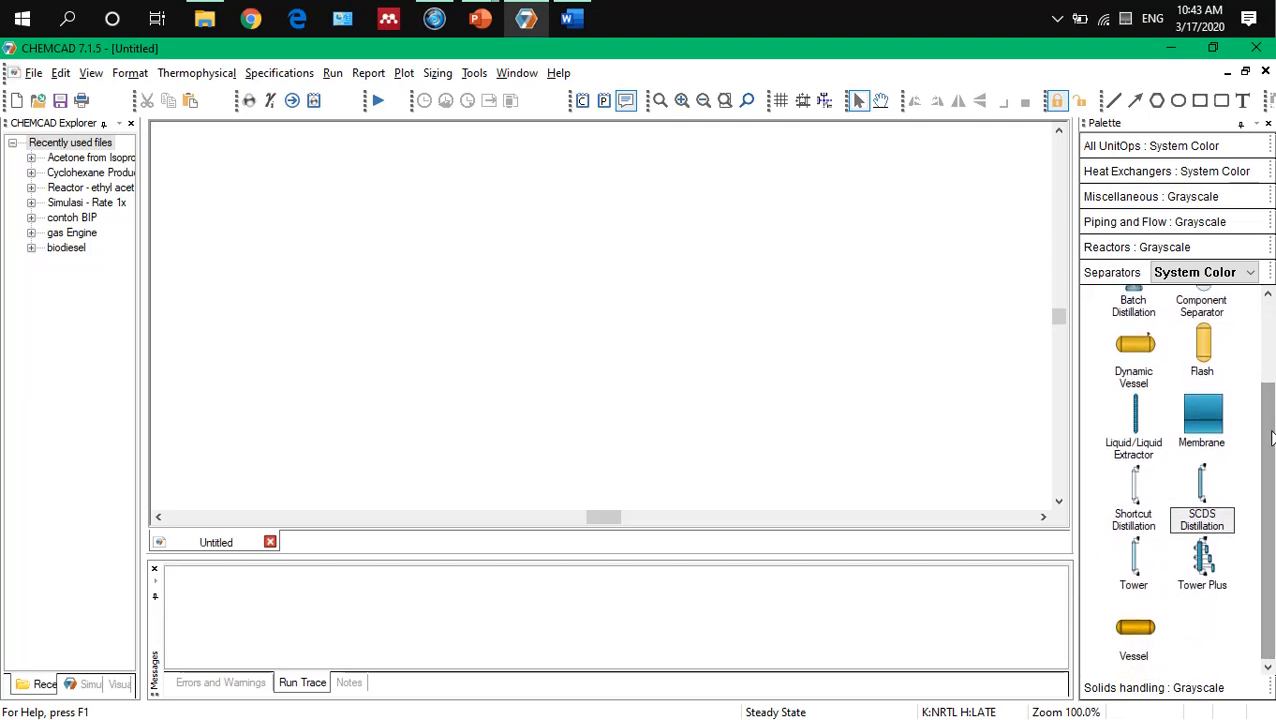
mouse_move(1269, 431)
mouse_down()
mouse_move(1265, 417)
mouse_move(1264, 436)
mouse_up()
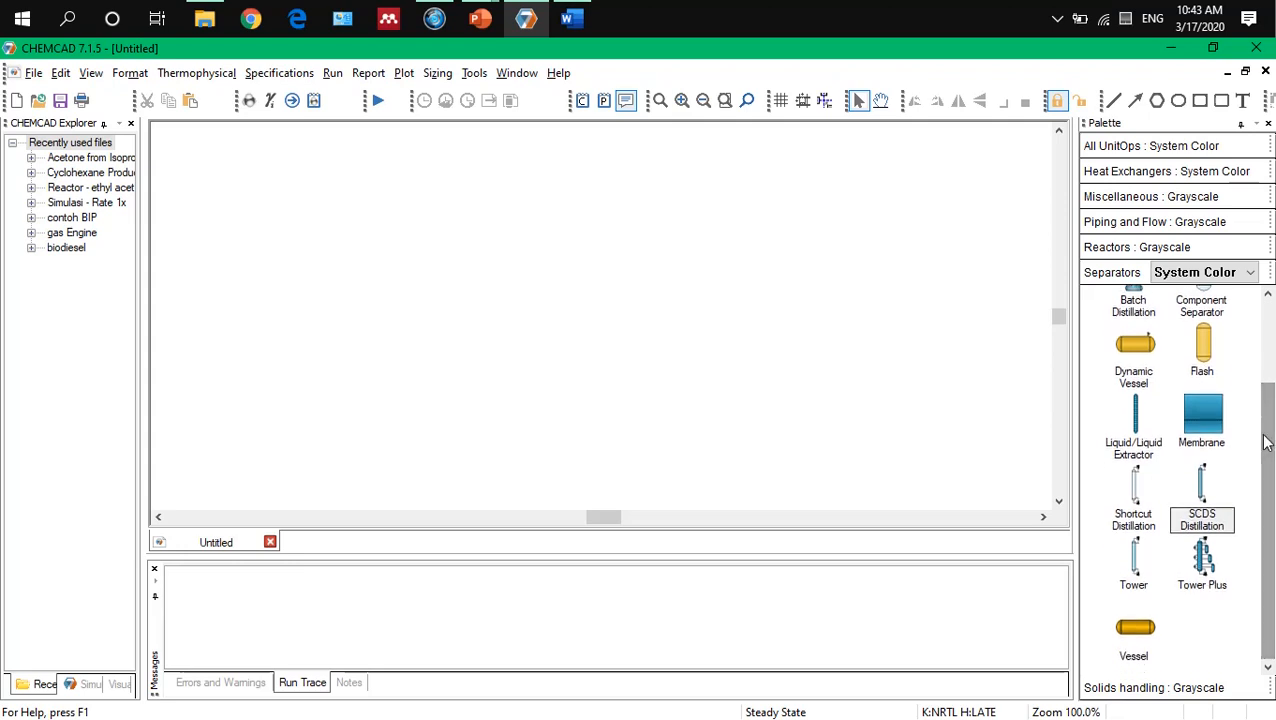
click(1135, 497)
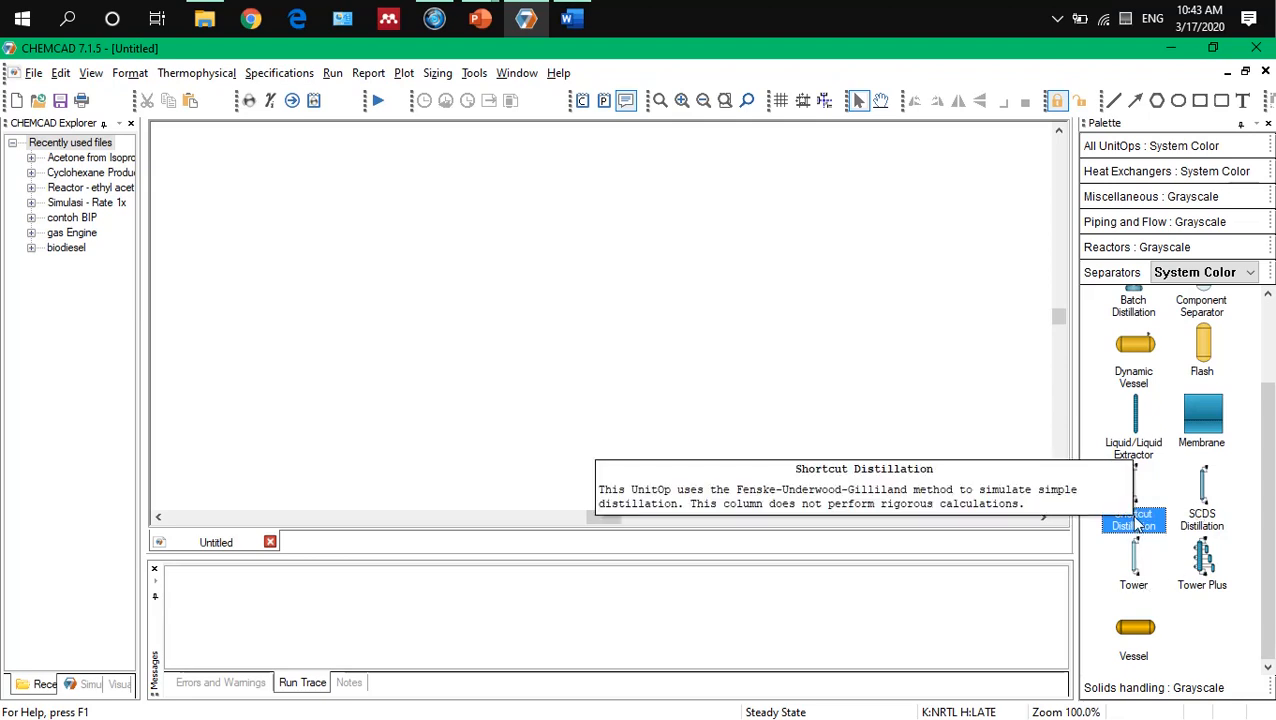
click(1206, 504)
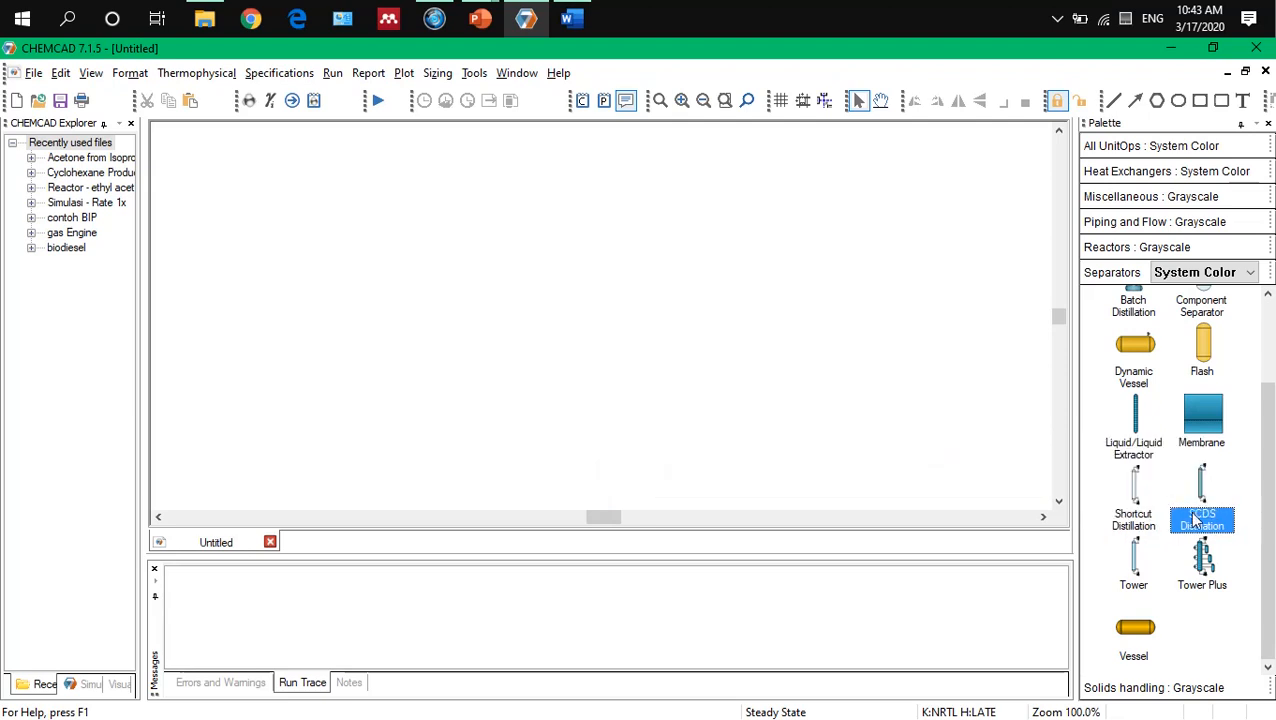
click(1135, 572)
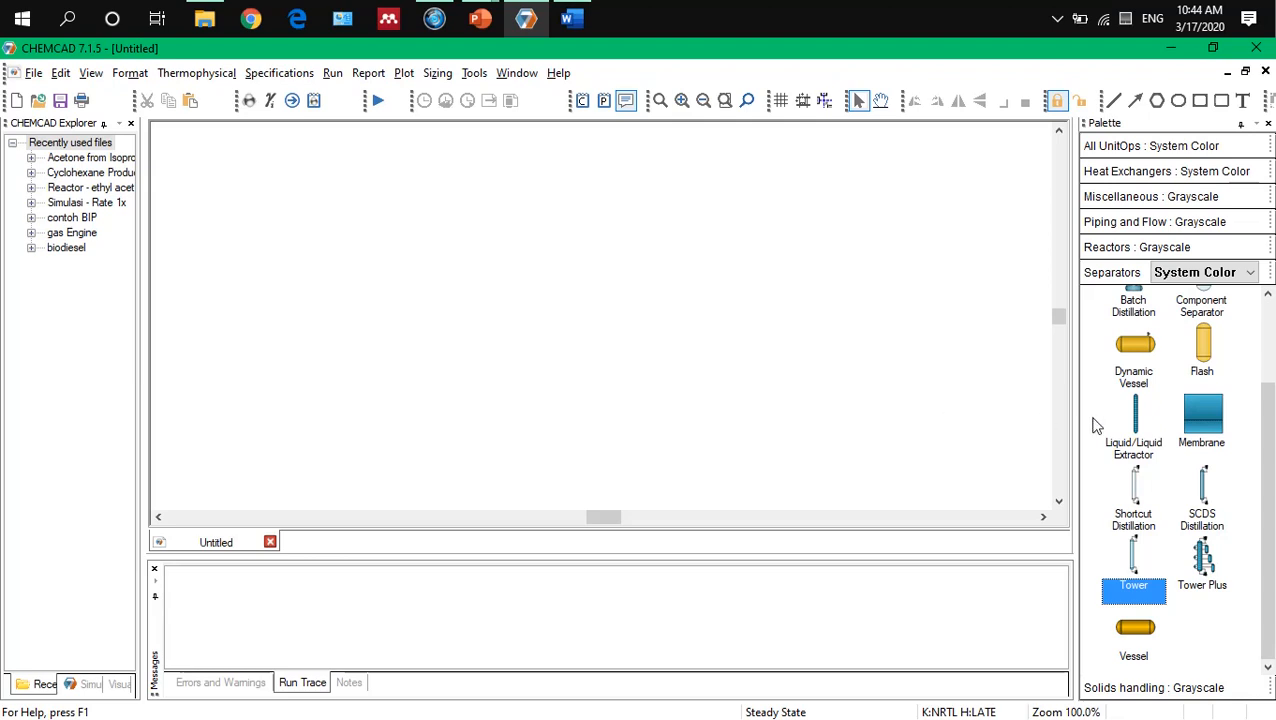
click(1136, 512)
click(425, 232)
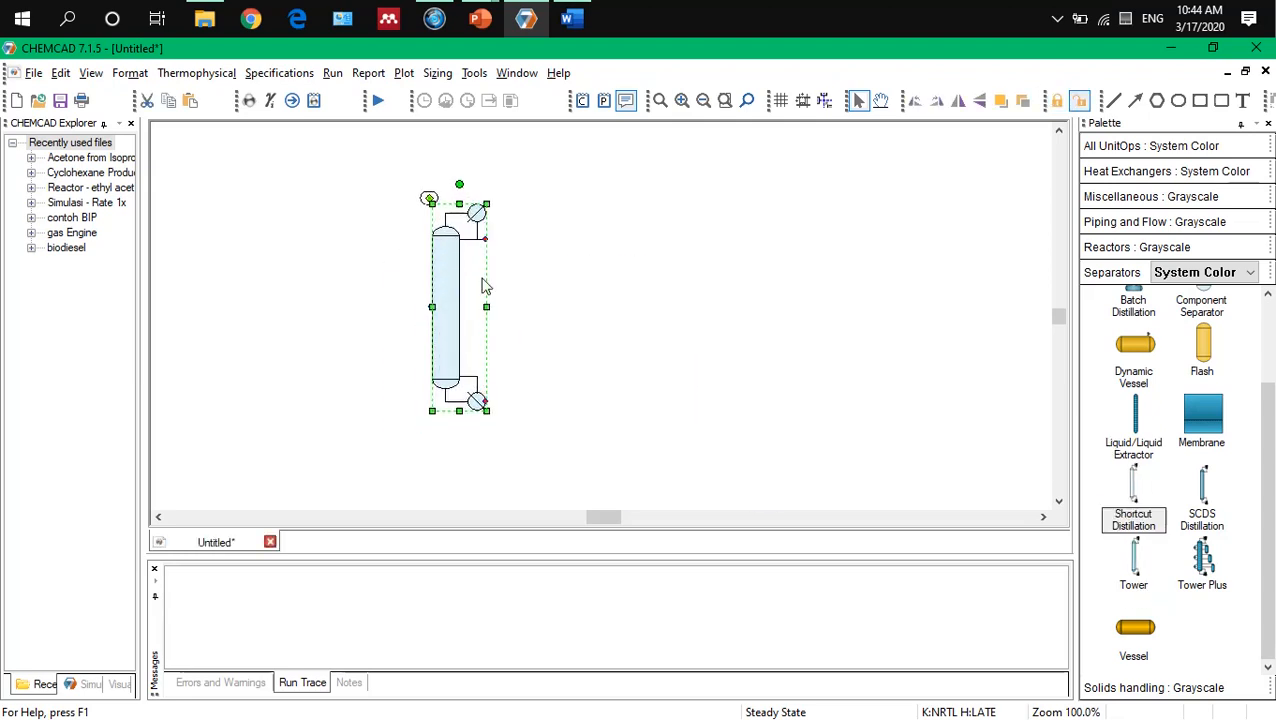
click(593, 290)
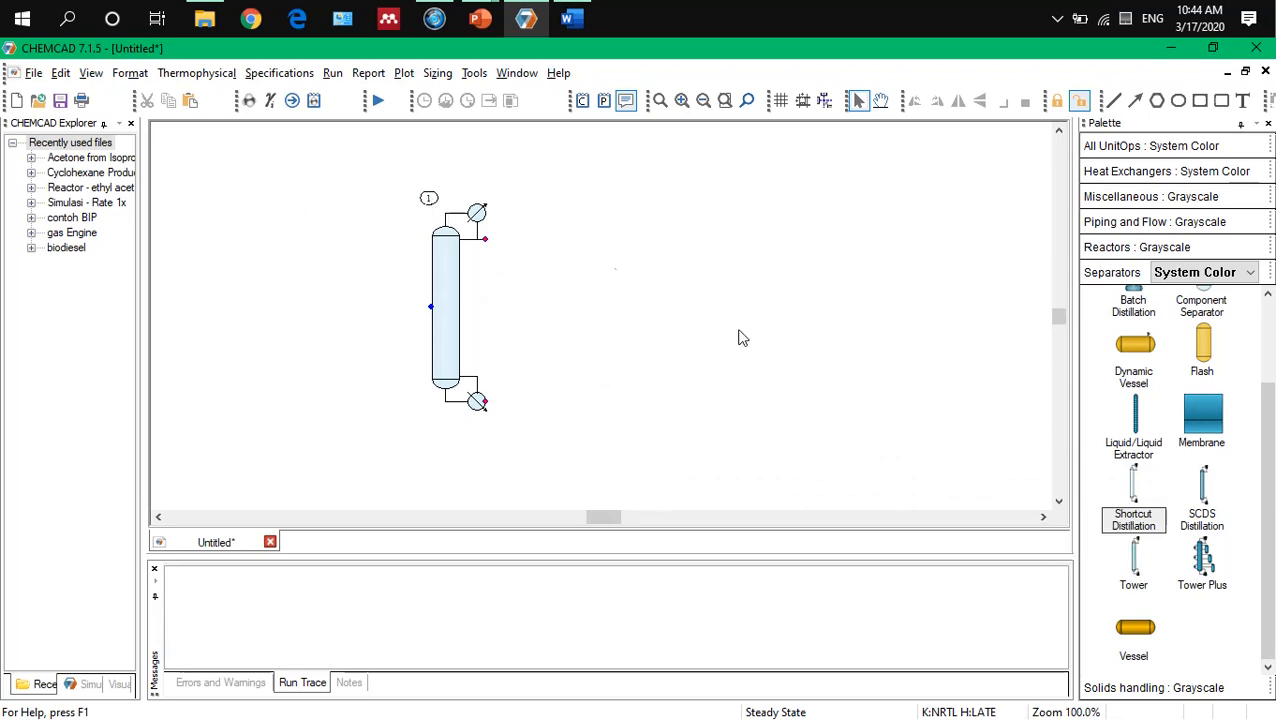
Step: Place an SCDS Distillation column beside the shortcut column, view its settings without changes, and reposition it
click(1205, 495)
click(665, 276)
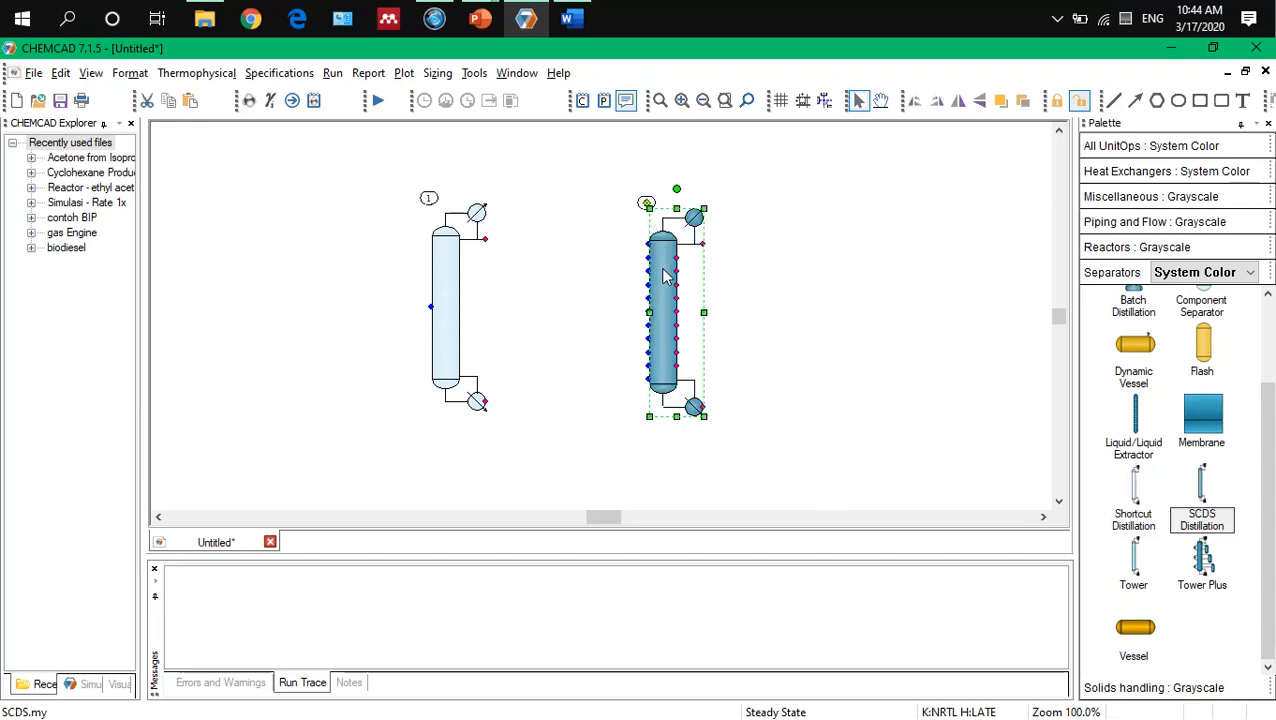
double_click(665, 276)
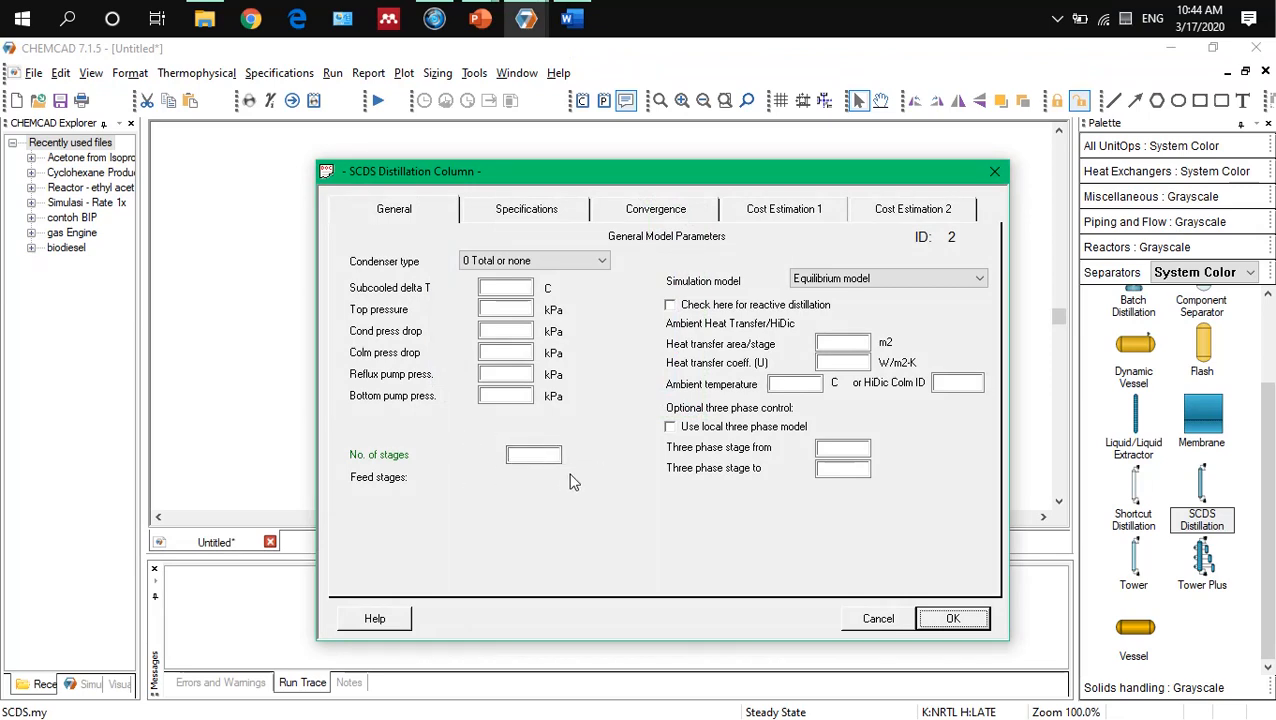
click(877, 620)
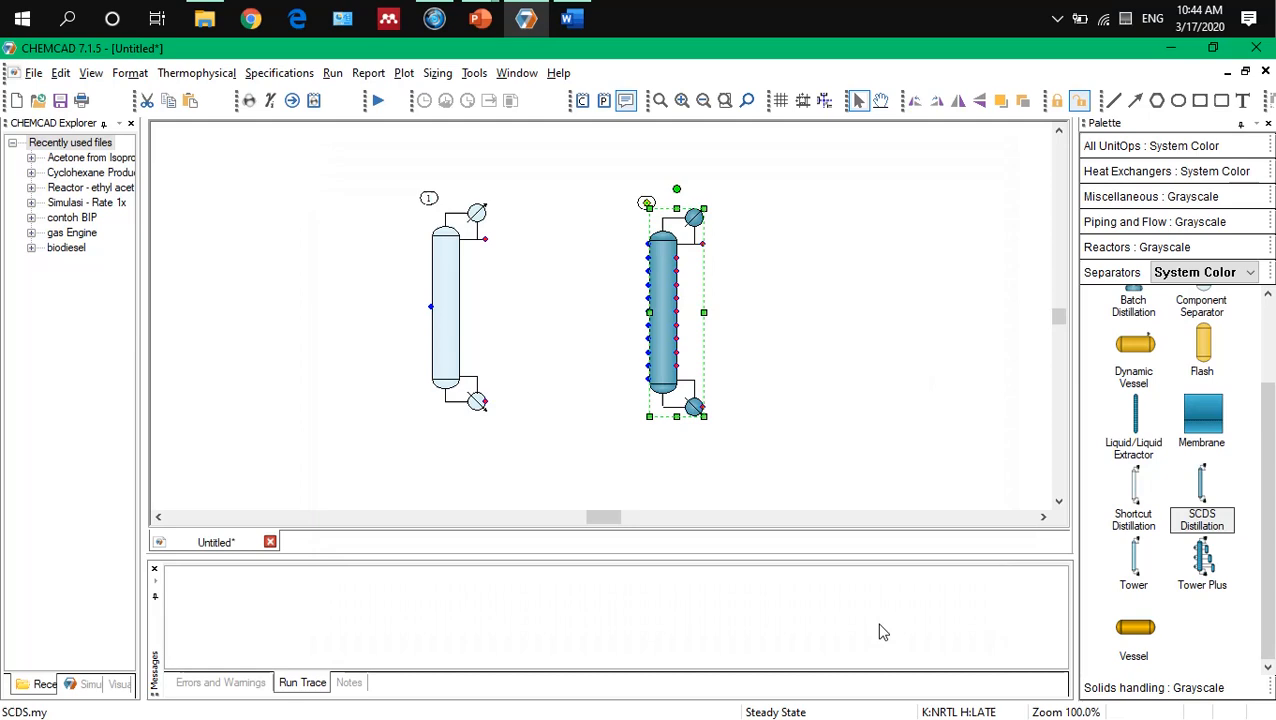
click(555, 389)
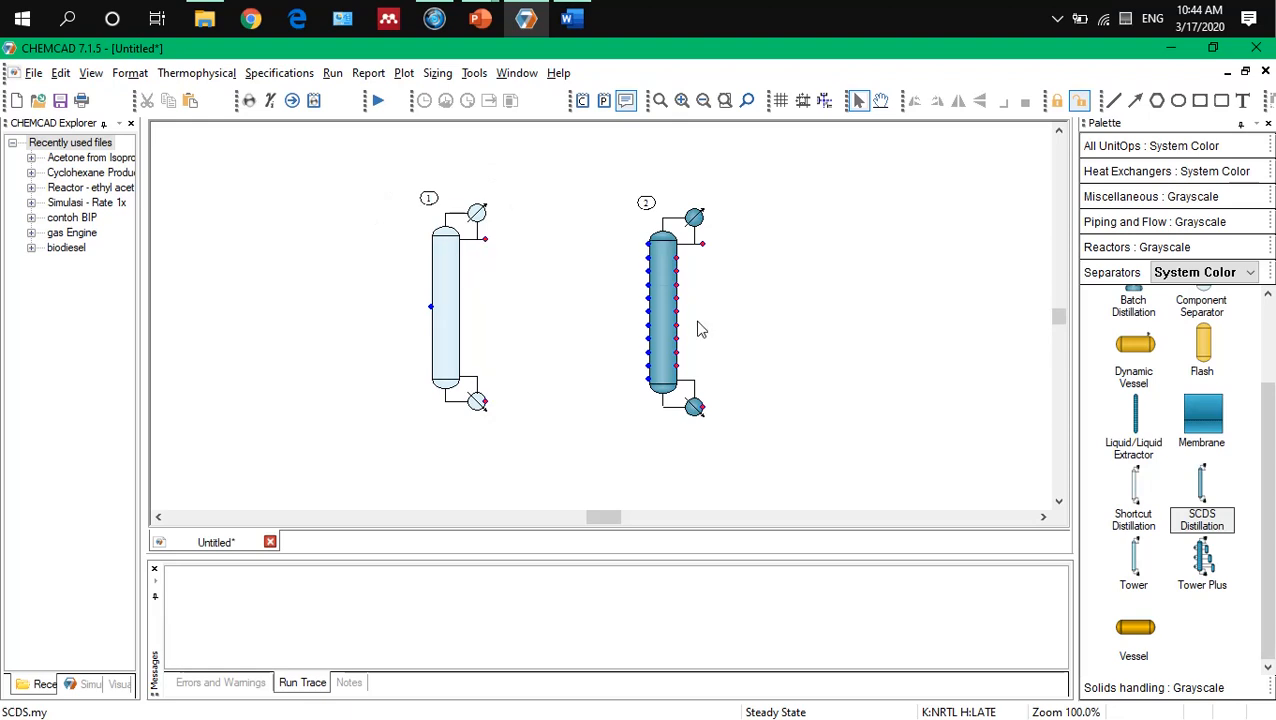
drag(661, 293, 751, 282)
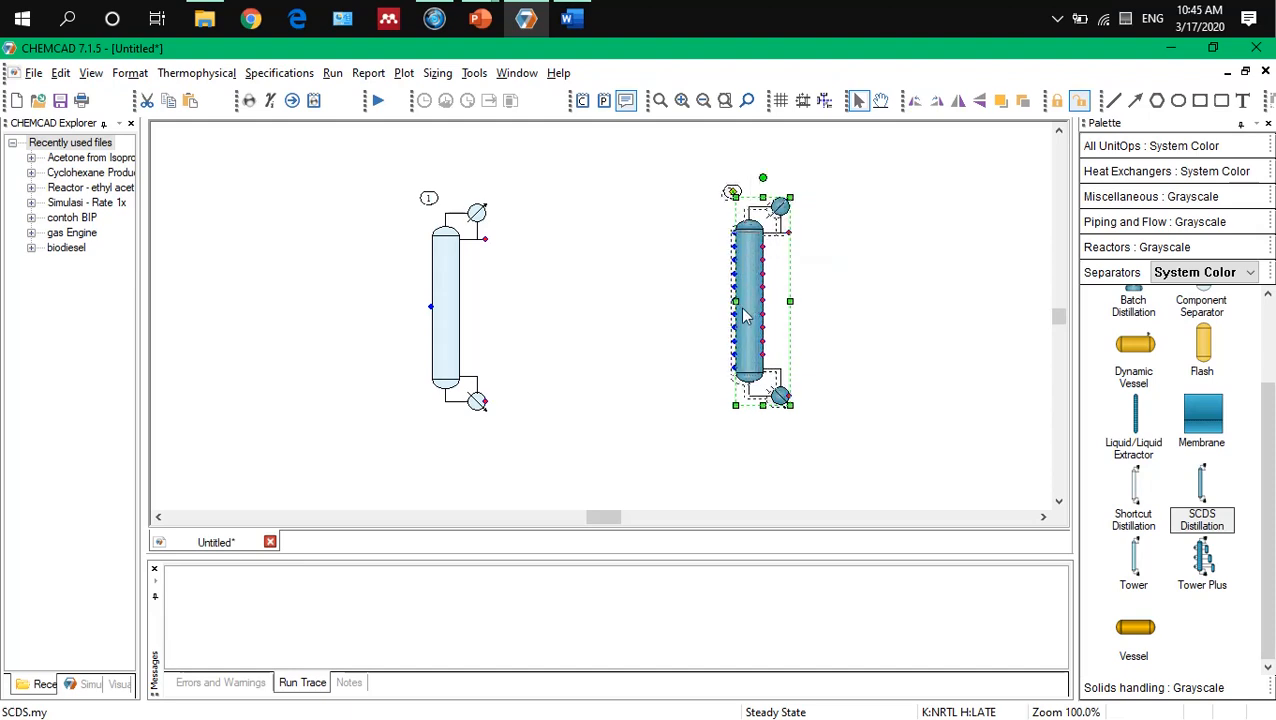
drag(743, 316, 714, 316)
click(627, 300)
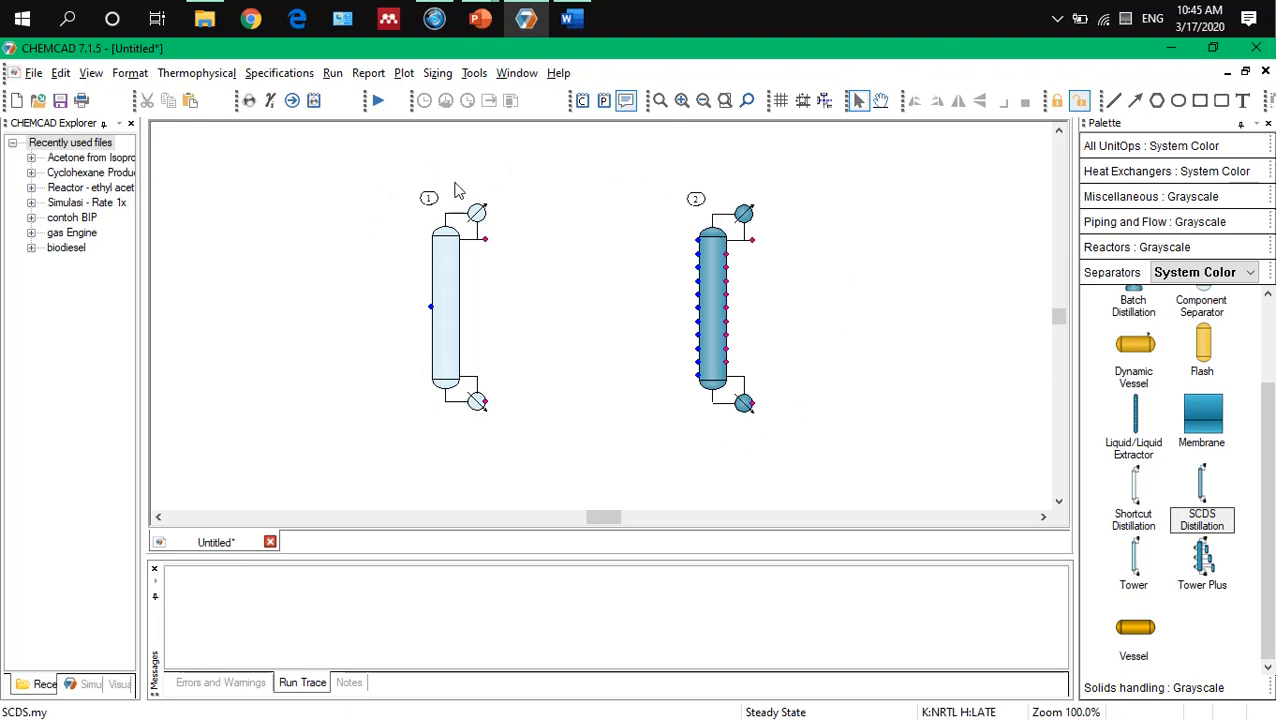
Step: Delete the SCDS Distillation column and move the shortcut column towards the middle of the flowsheet
mouse_move(443, 400)
click(714, 298)
key(Delete)
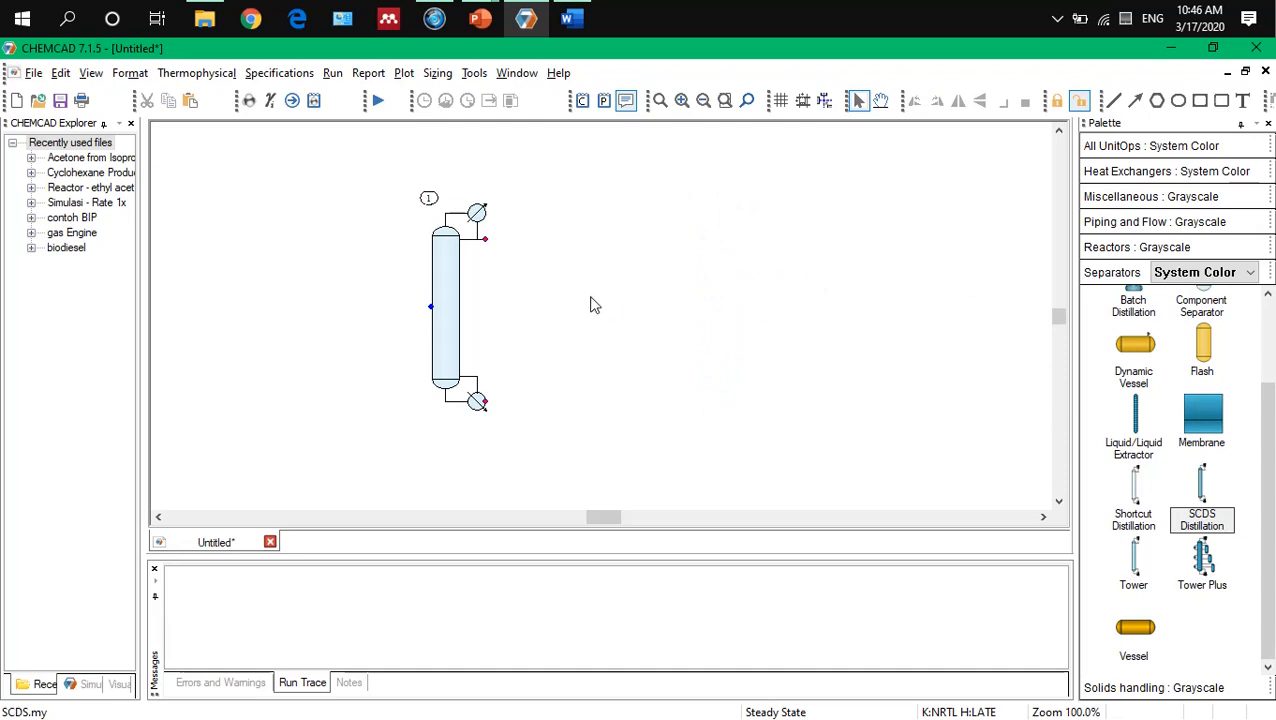
drag(489, 298, 545, 308)
click(713, 341)
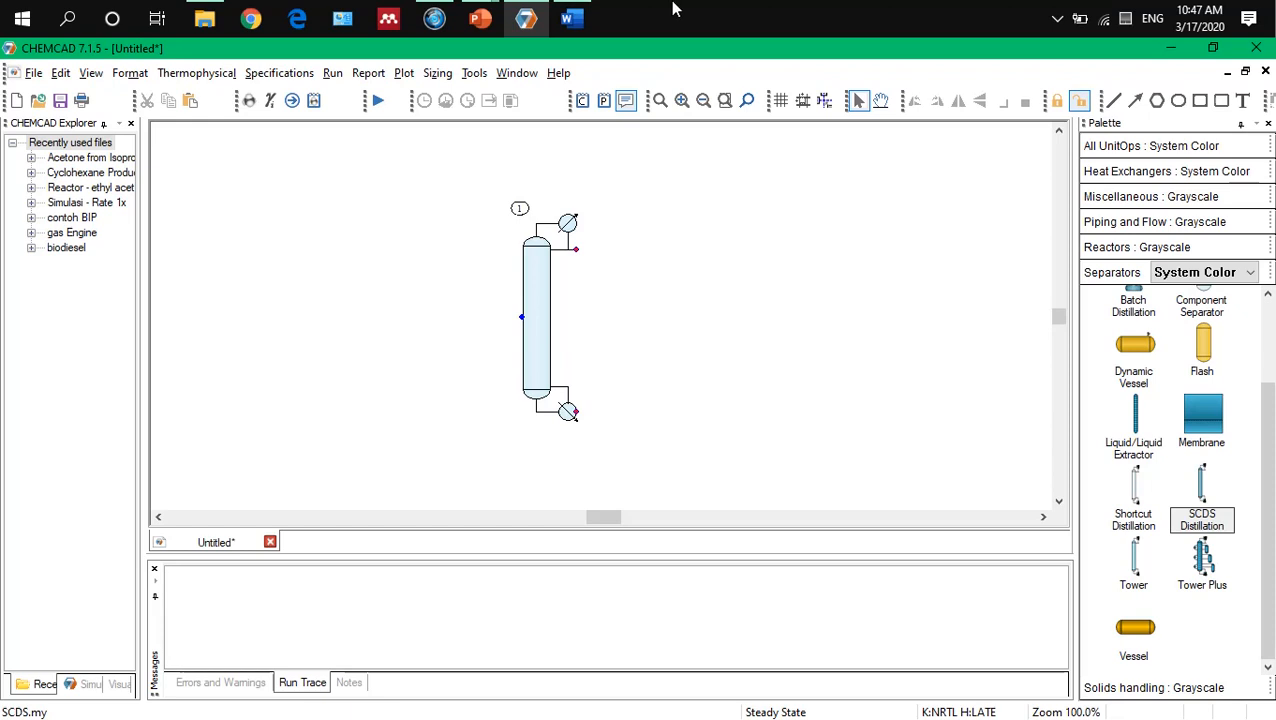
Step: Open the component selection and add Benzene to the simulation's components
click(250, 101)
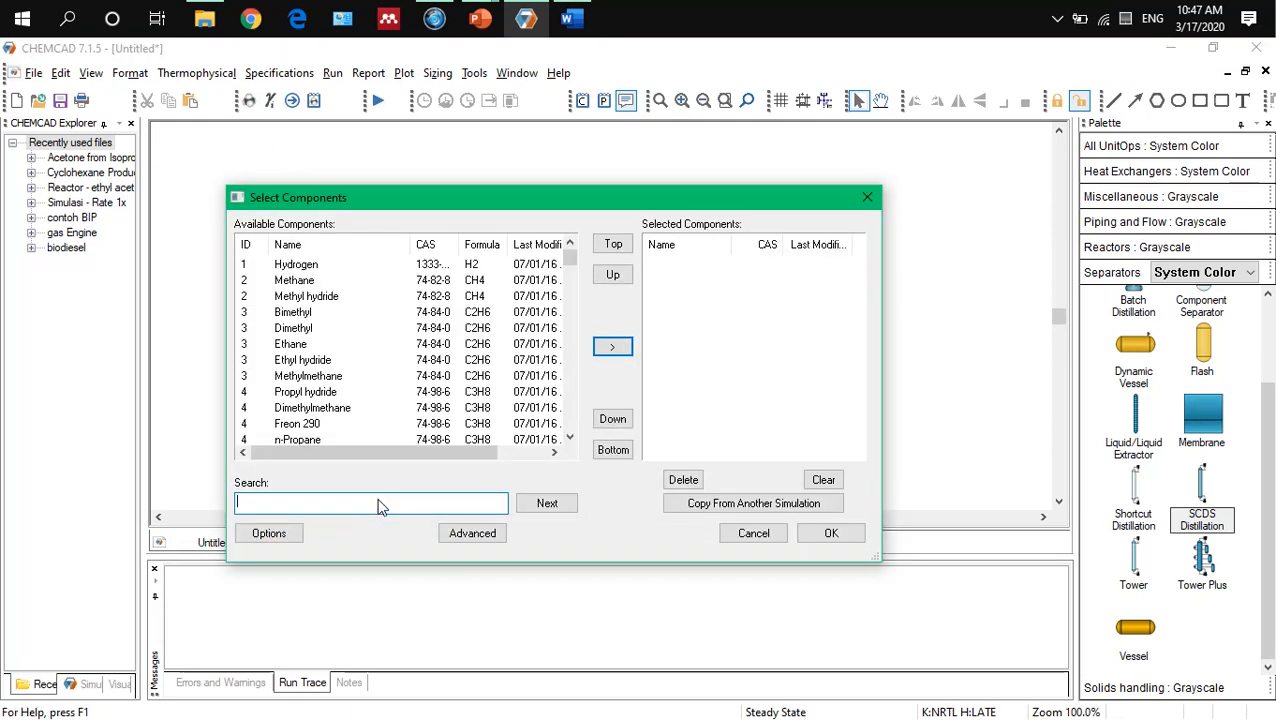
text(benzene)
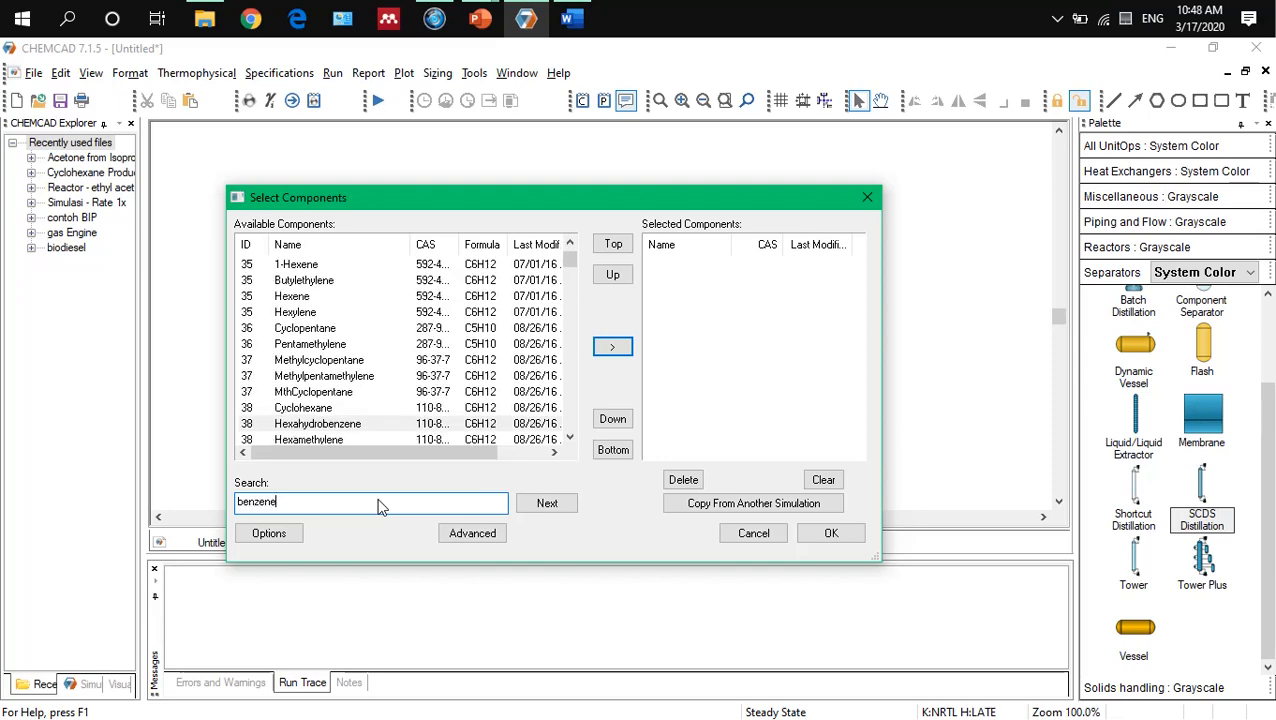
click(550, 512)
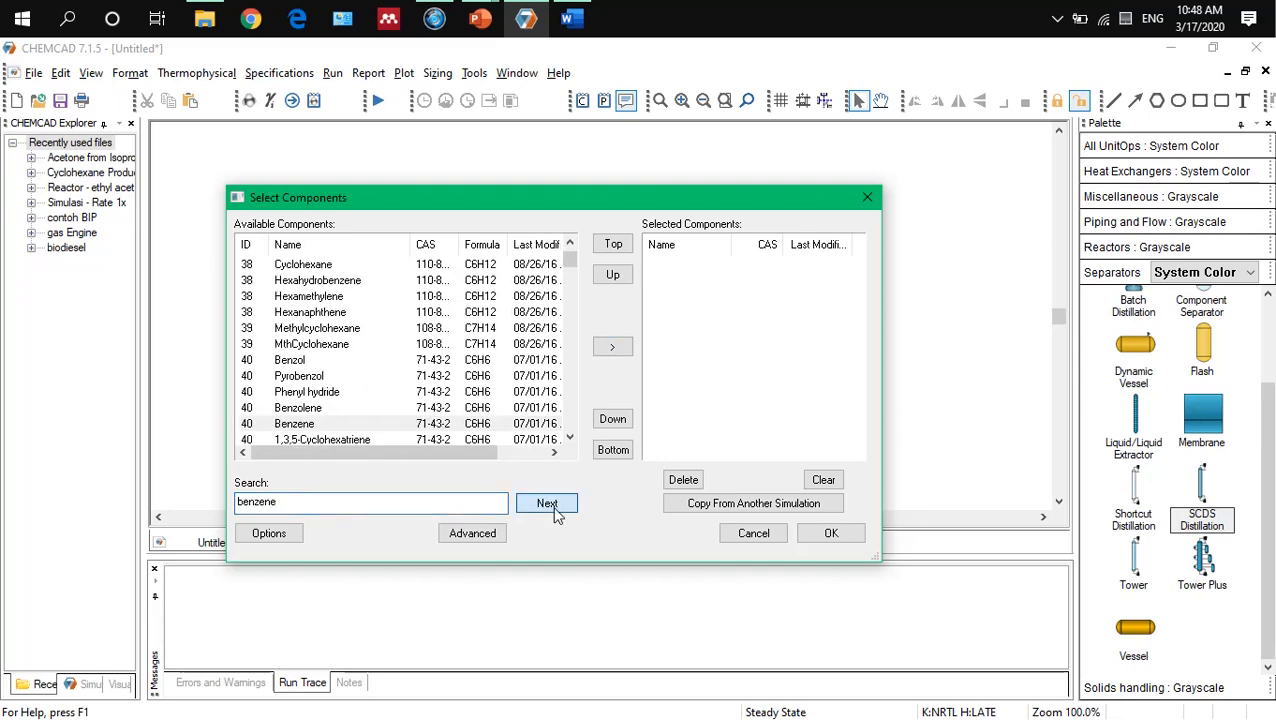
click(362, 425)
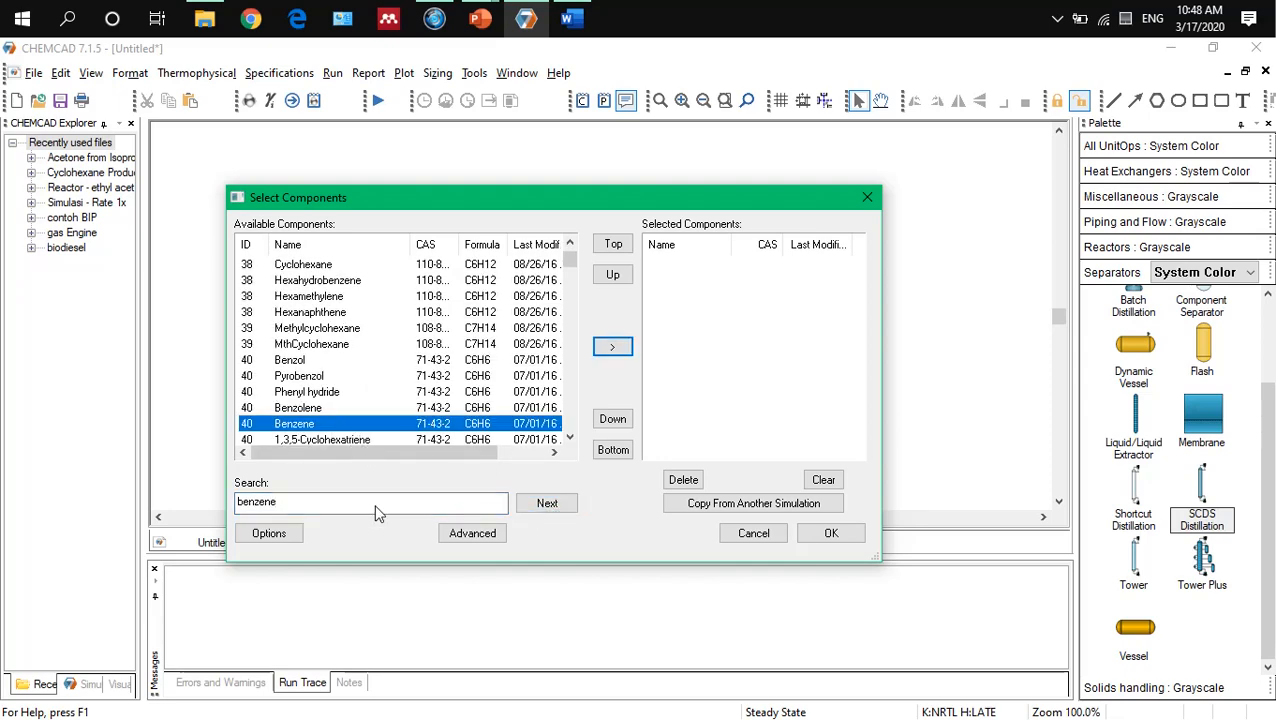
key(Return)
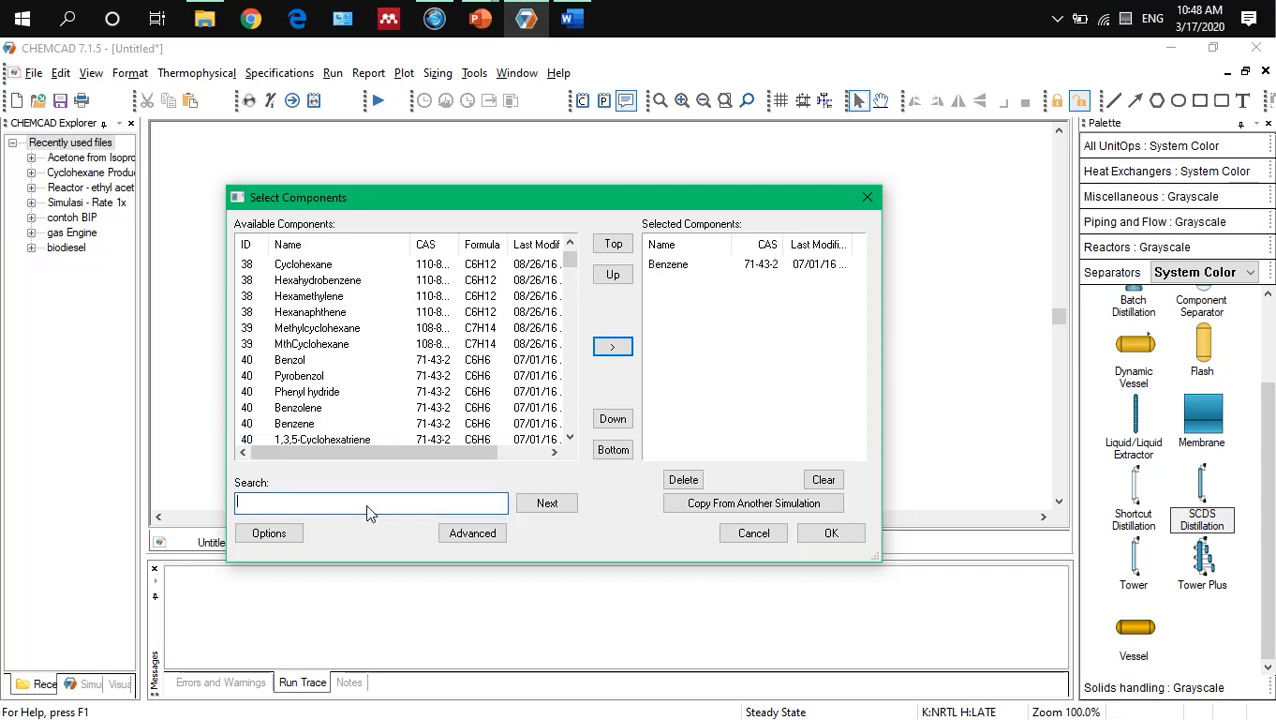
Step: Add Toluene and P-Xylene to the selected components and accept the component list
text(toluen)
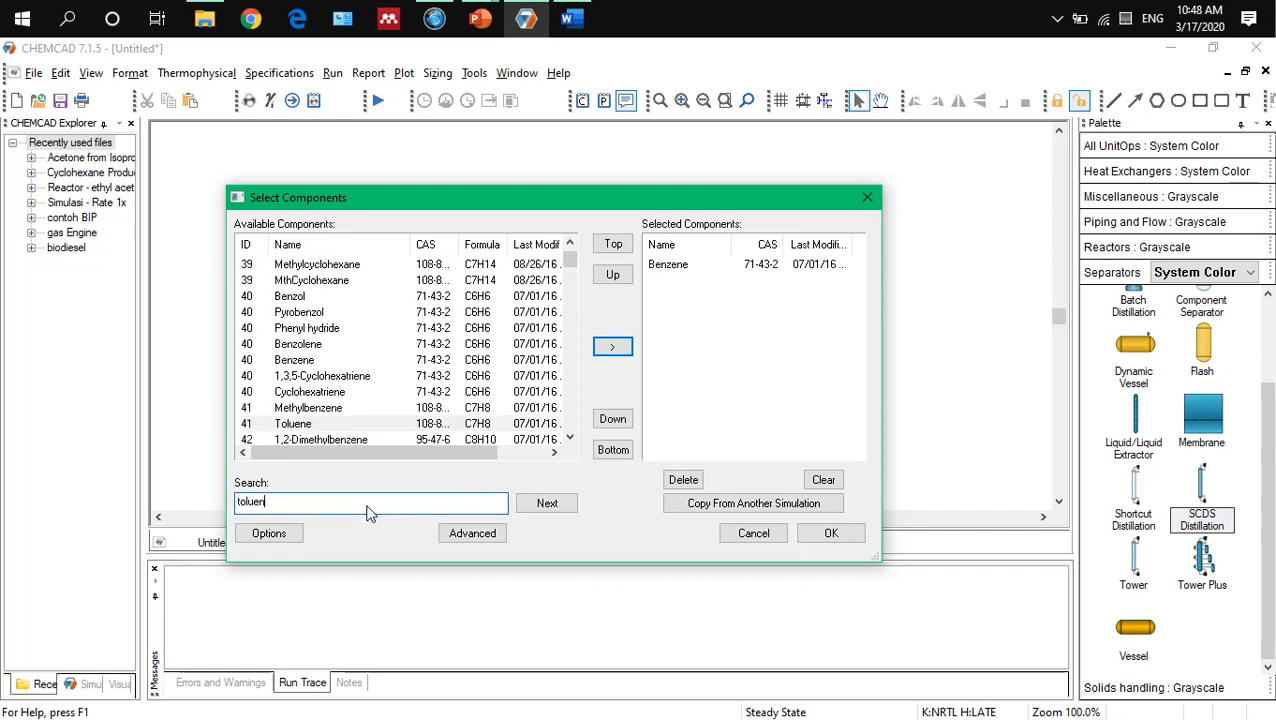
click(344, 425)
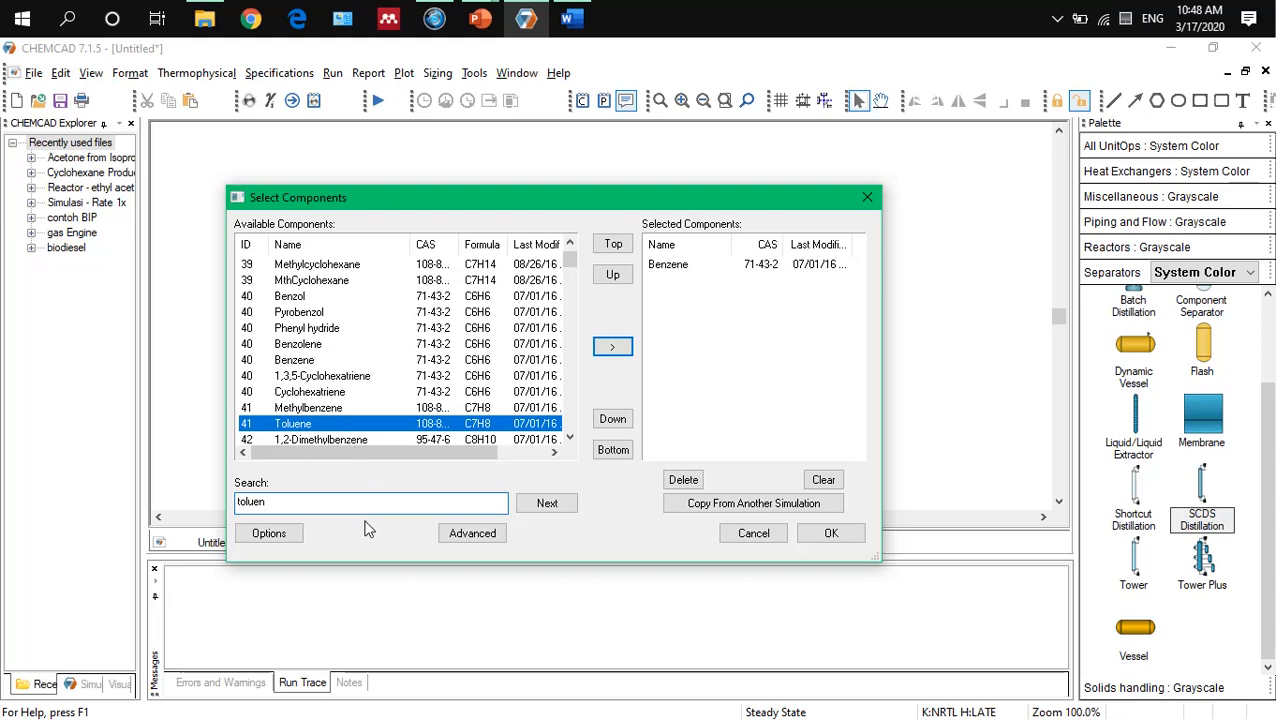
key(Return)
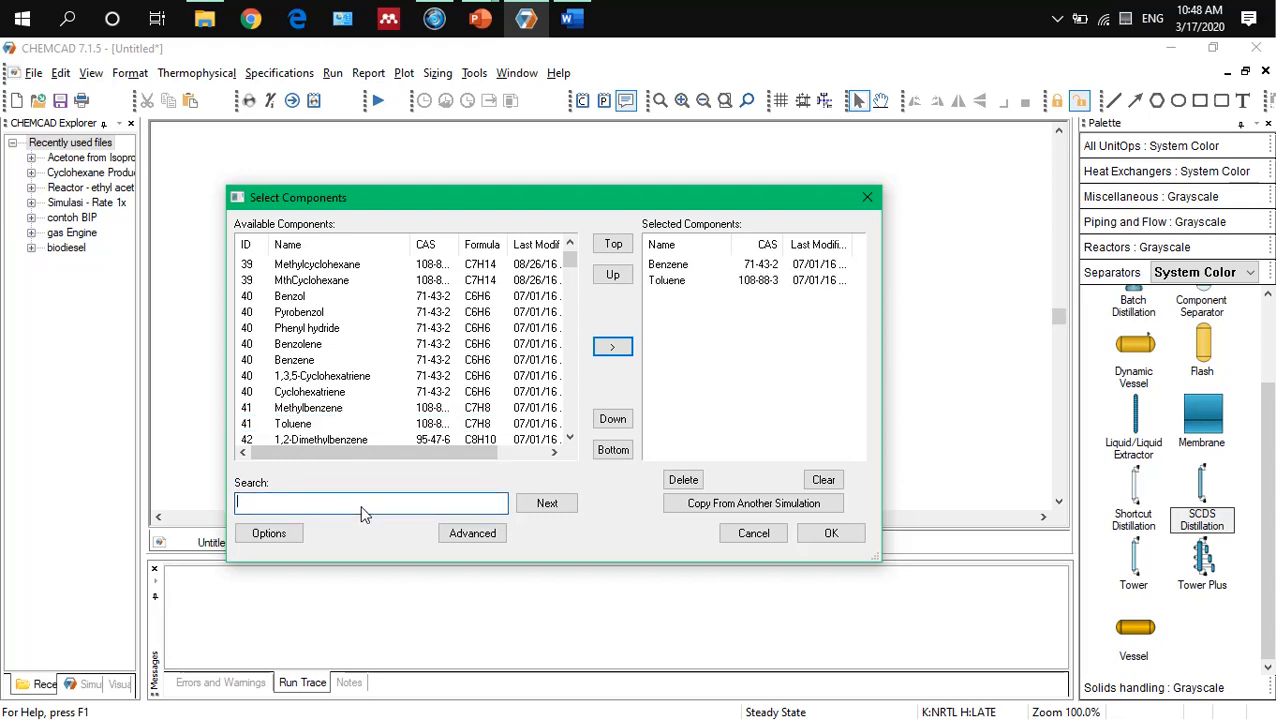
text(p-xyle)
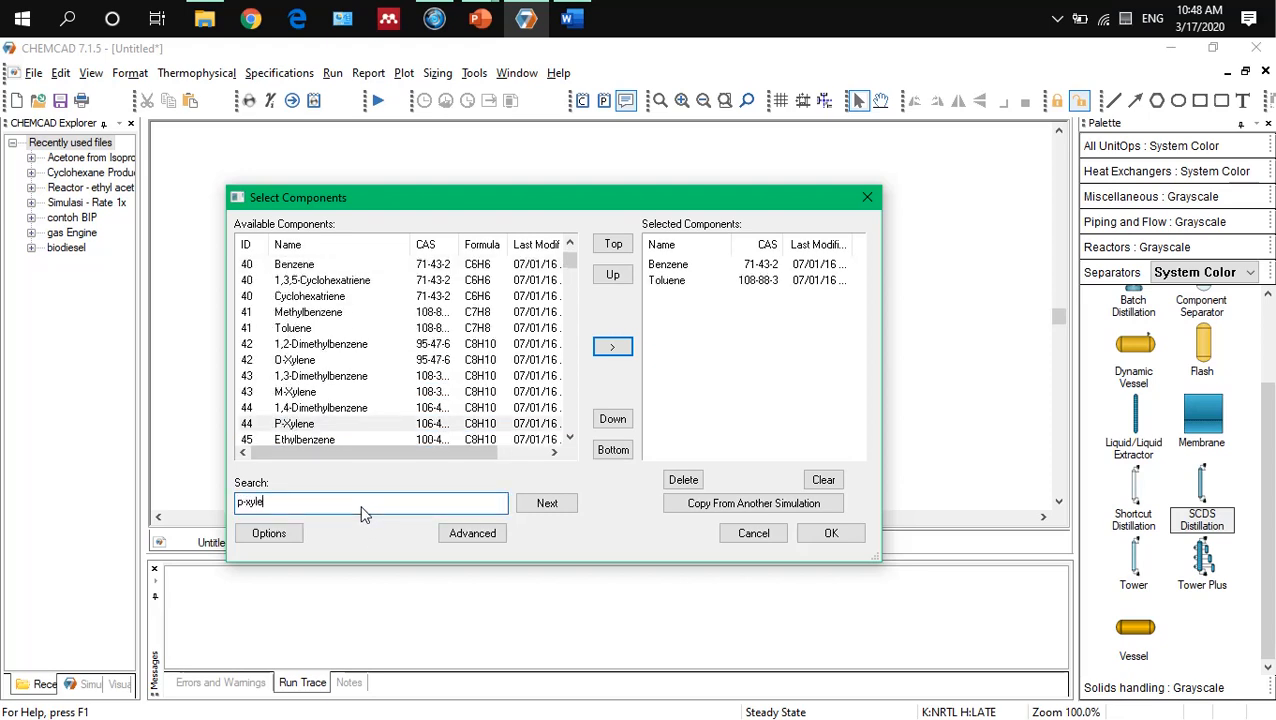
click(313, 428)
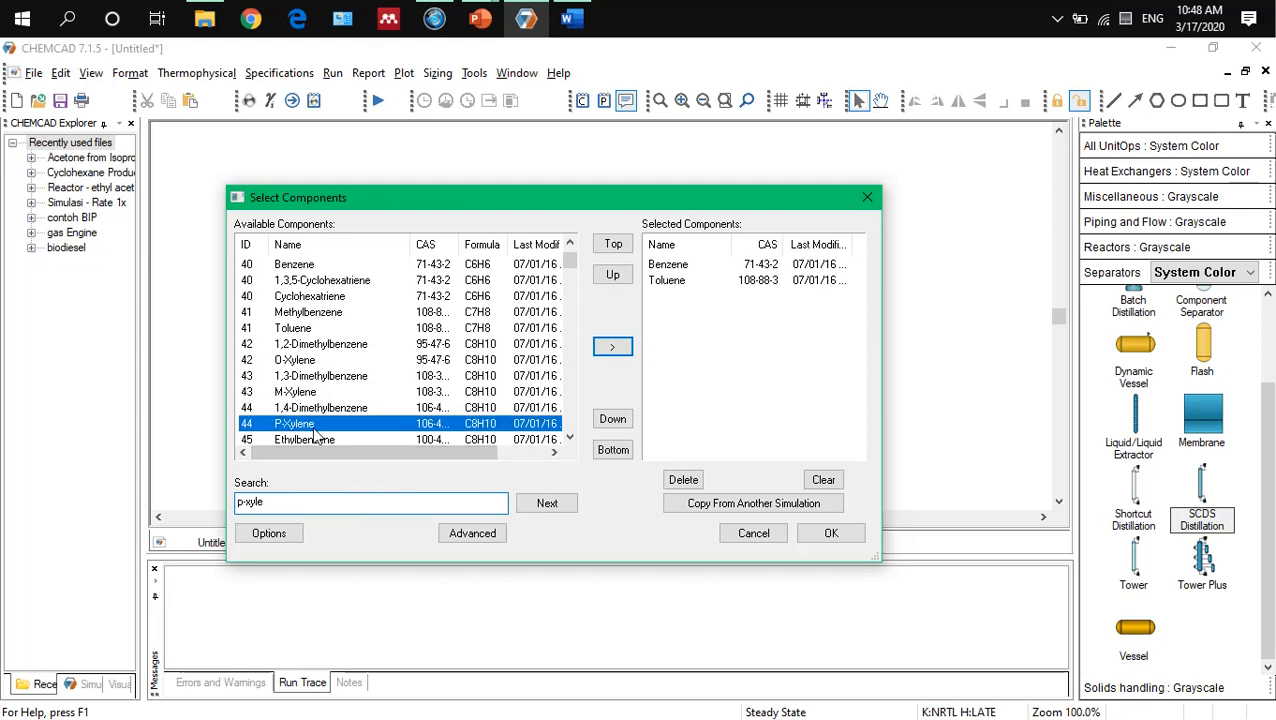
key(Return)
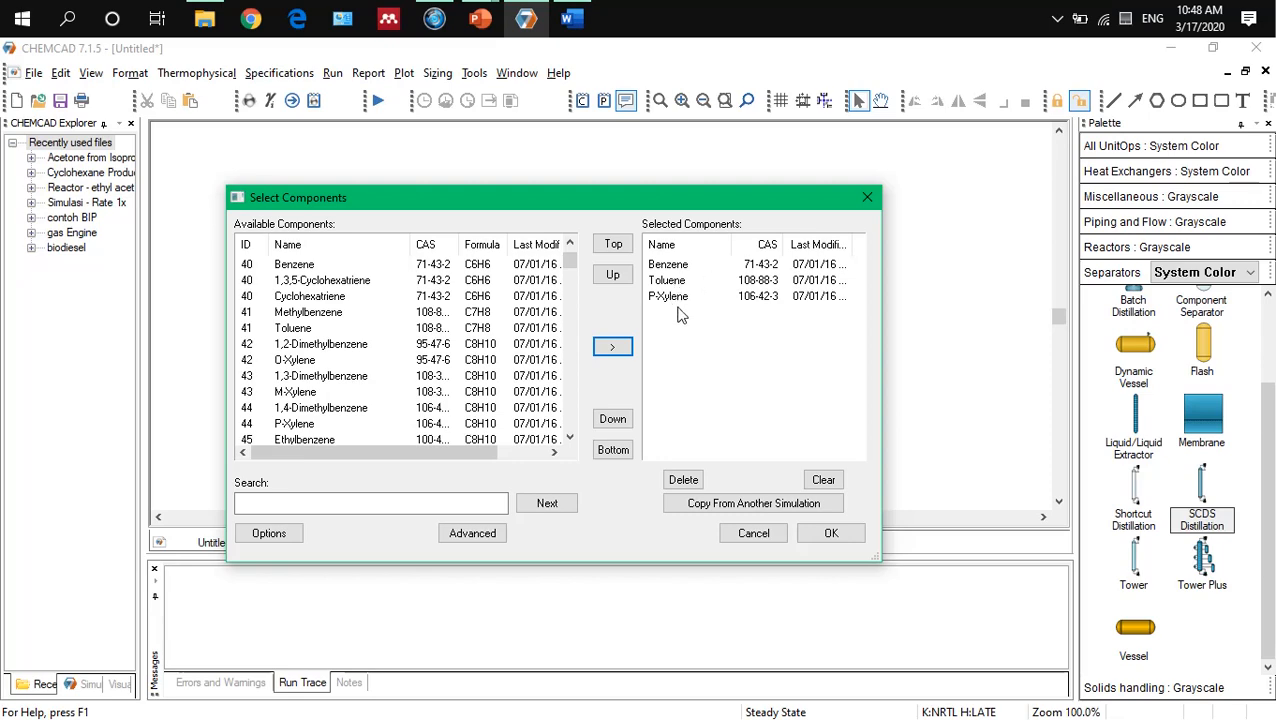
click(813, 534)
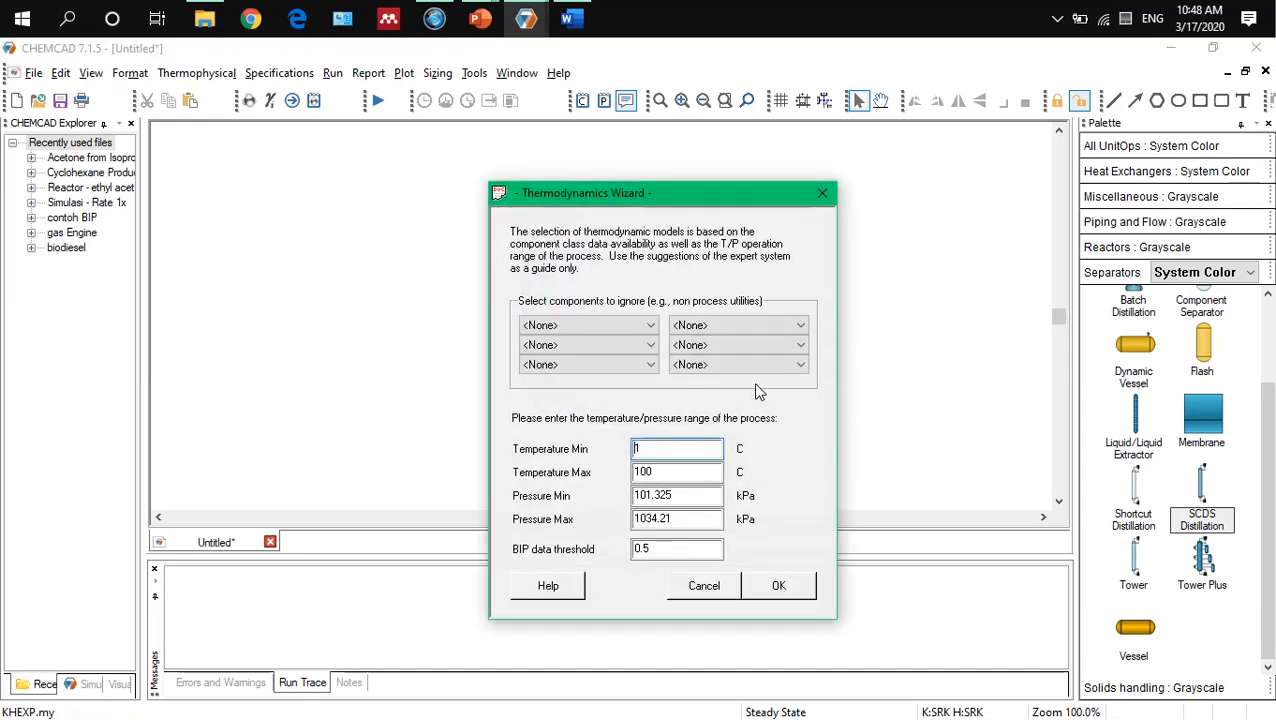
Step: Accept the suggested process range and the NRTL K-value model, choosing SRK for the vapor fugacity/Poynting correction
click(779, 592)
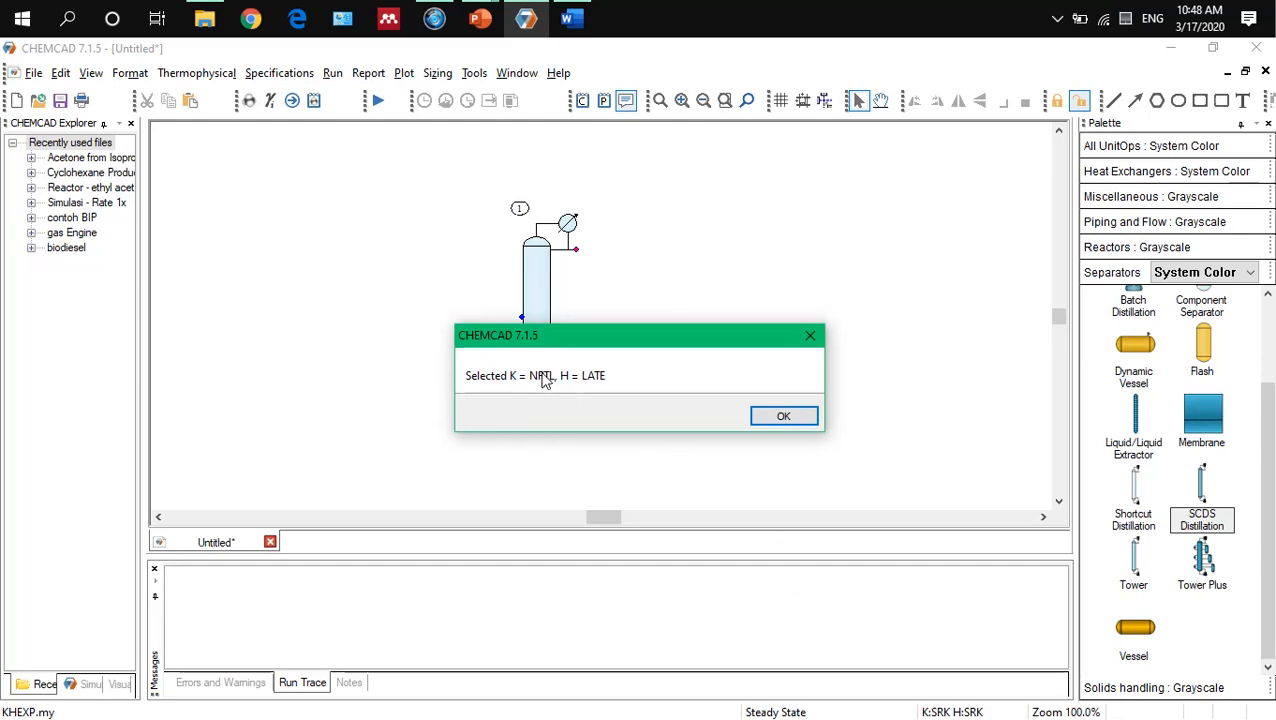
click(783, 417)
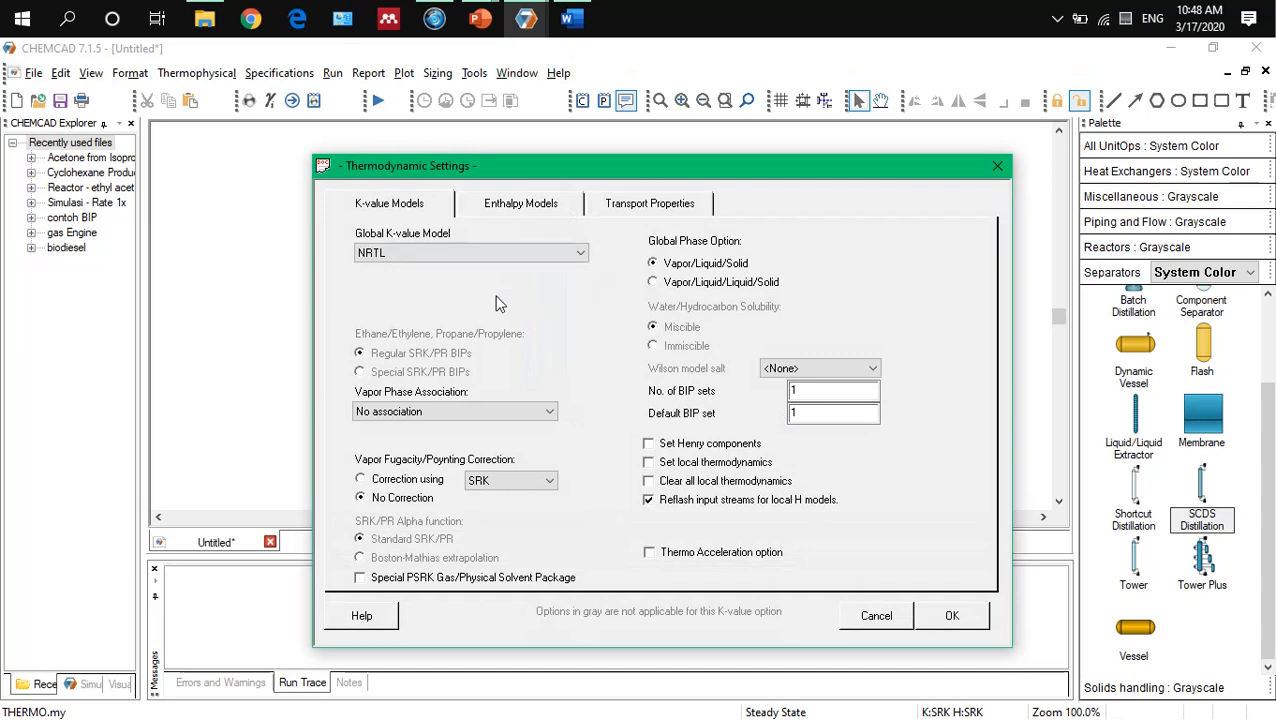
click(425, 480)
click(950, 615)
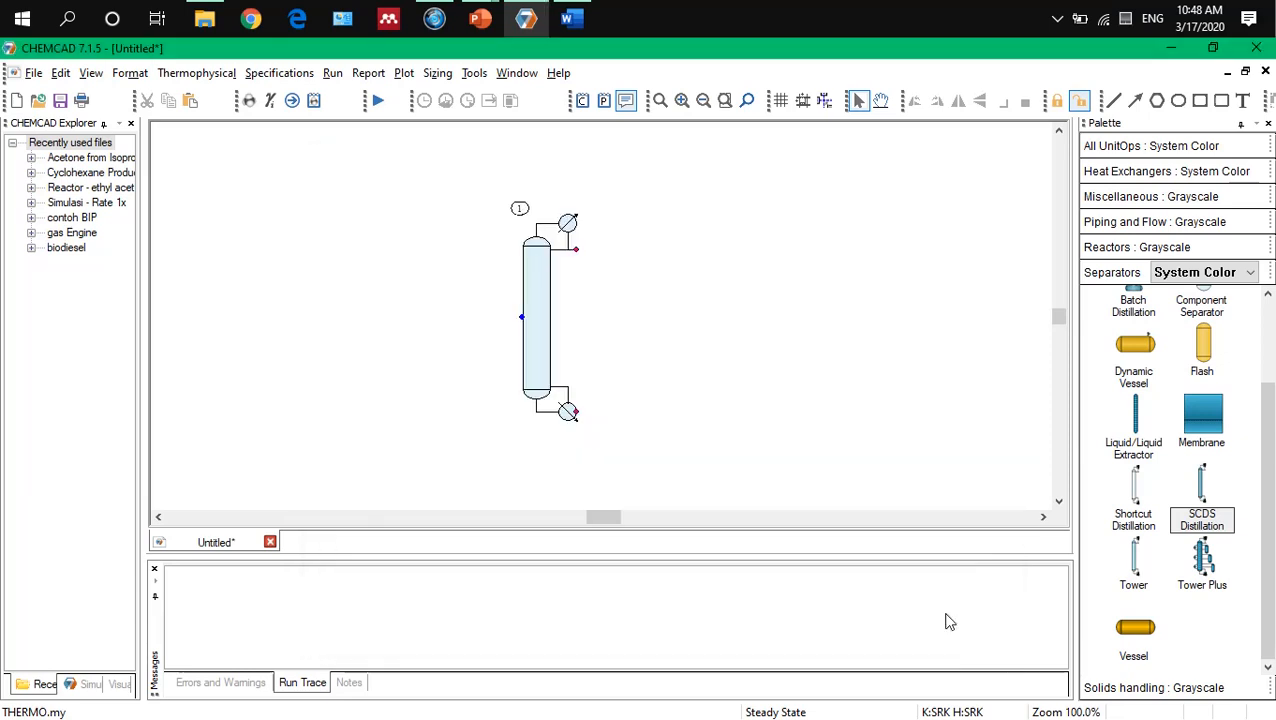
Step: Review the NRTL binary interaction parameters for the benzene, toluene and p-xylene pairs and accept them
drag(494, 239, 544, 185)
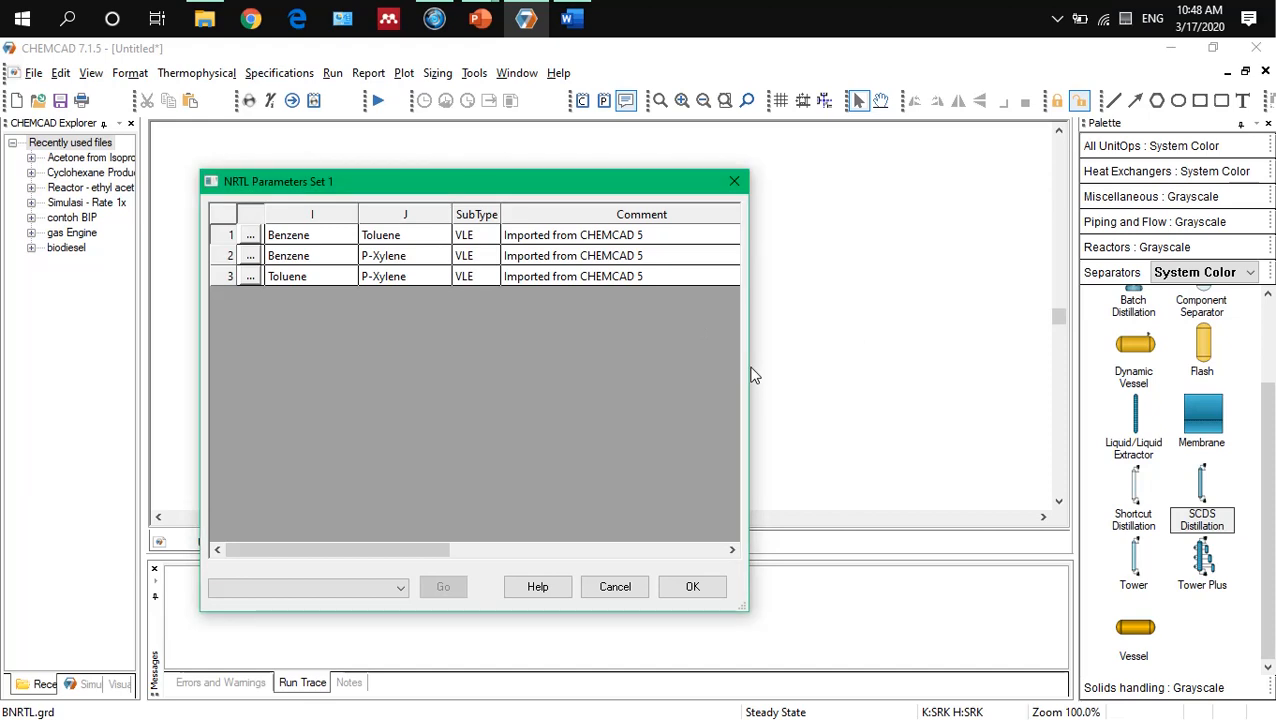
drag(752, 373, 1120, 385)
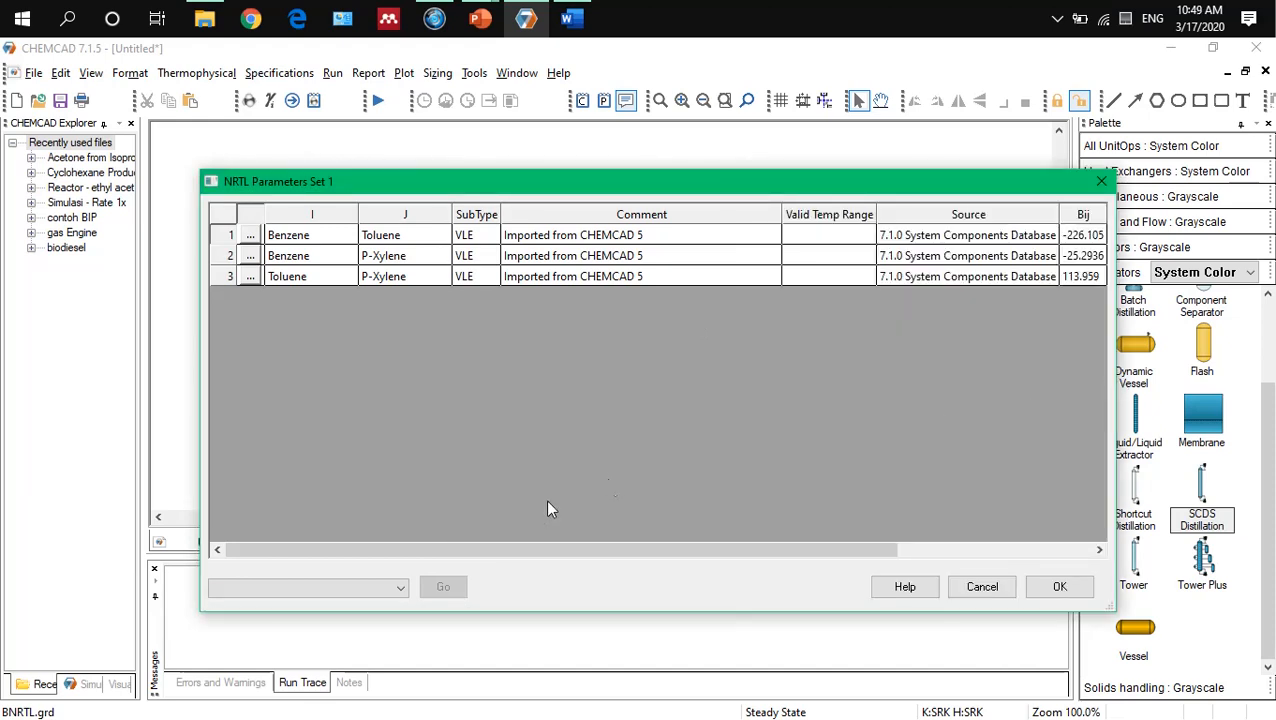
drag(478, 548, 459, 530)
drag(563, 548, 684, 541)
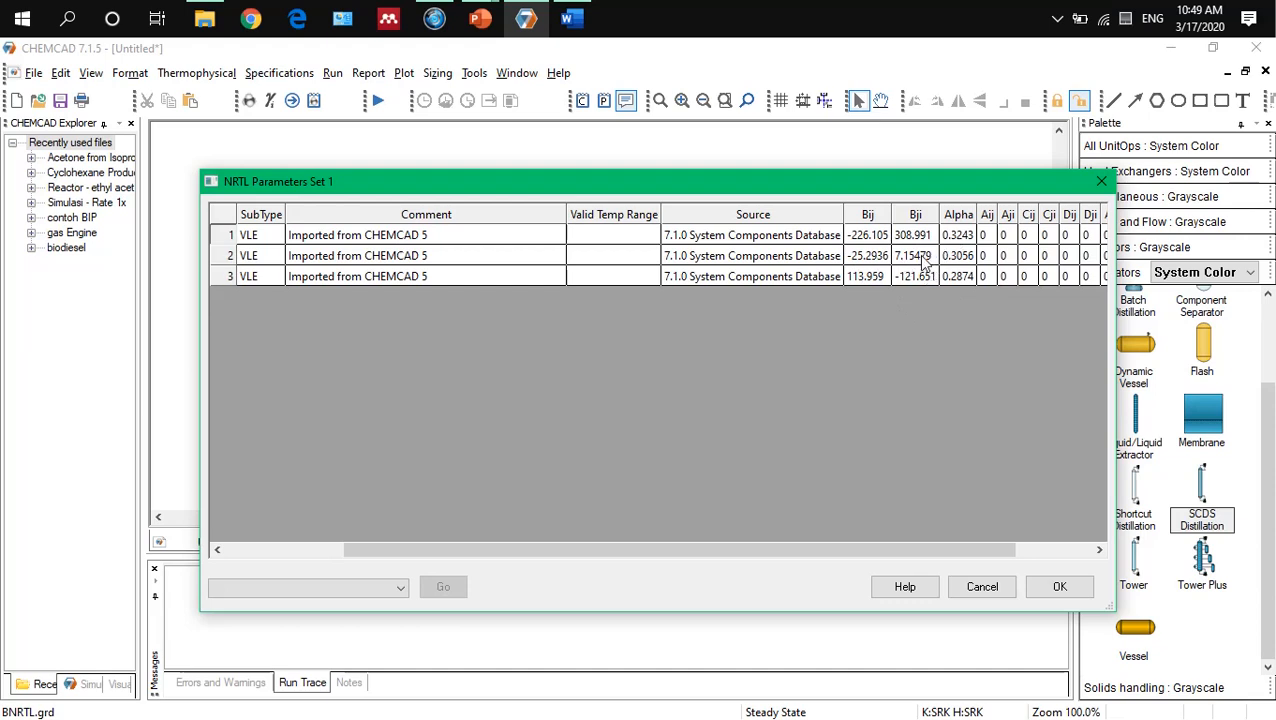
drag(884, 547, 669, 552)
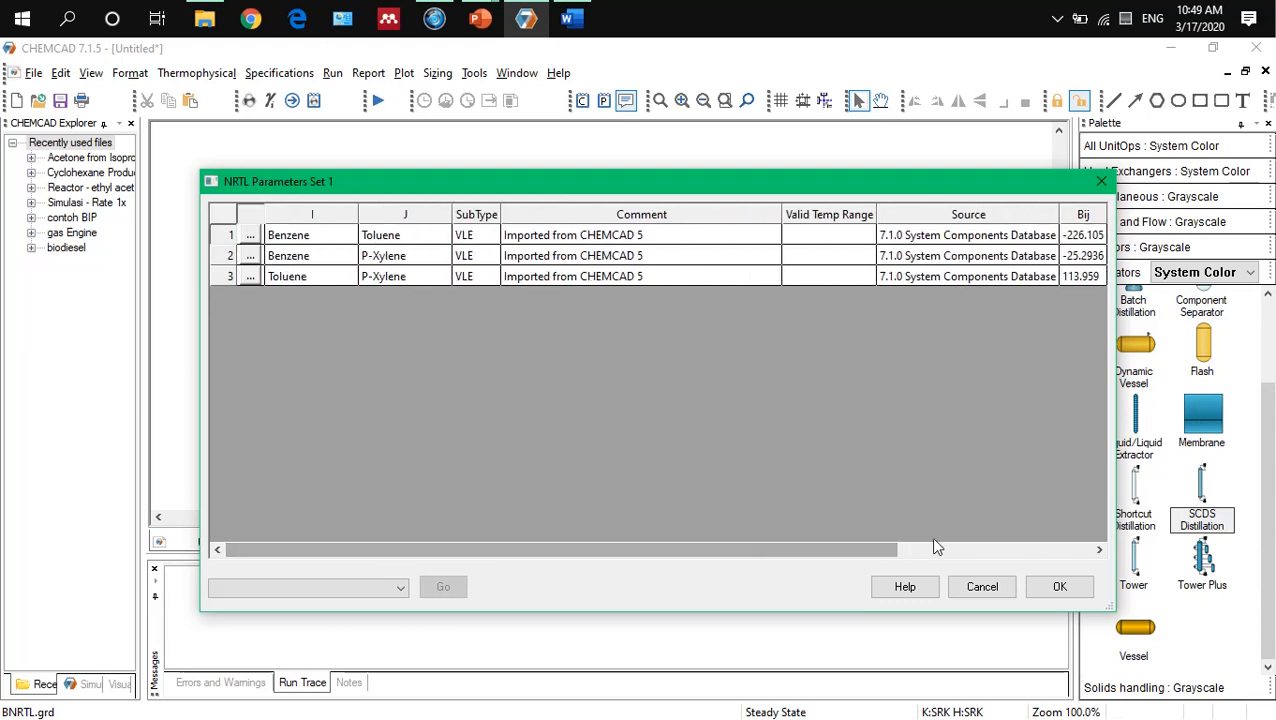
click(1052, 588)
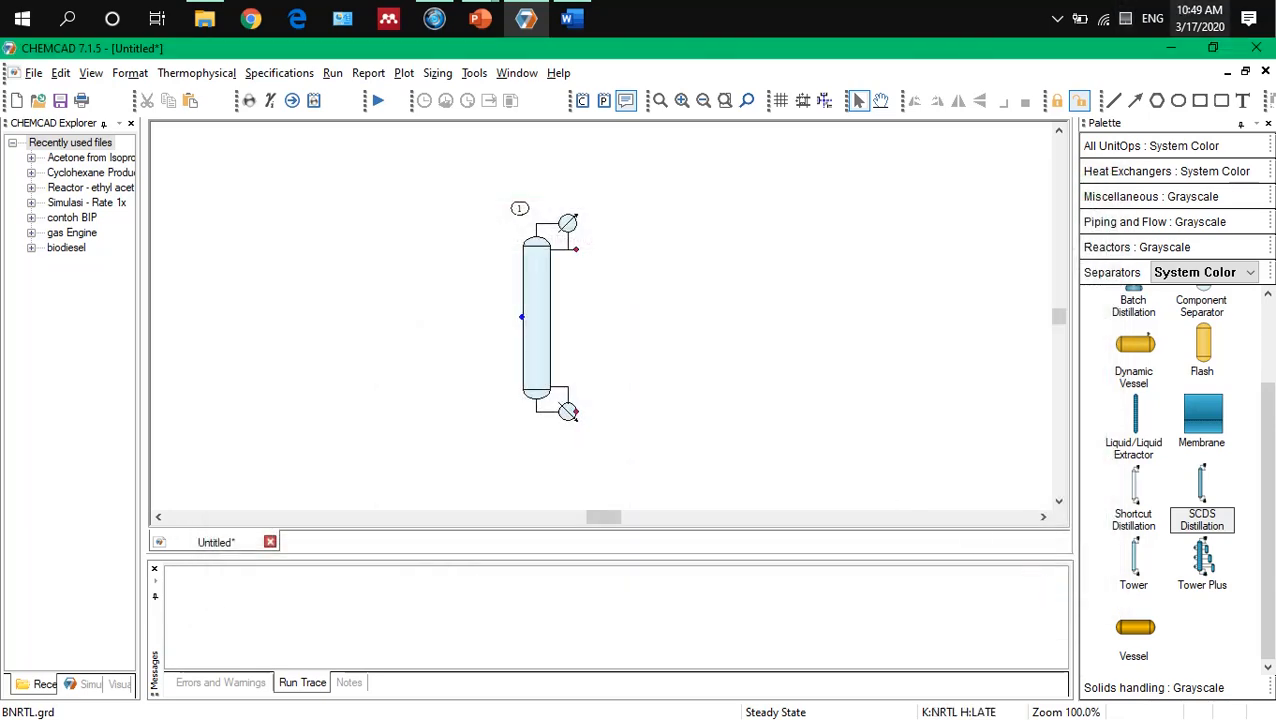
Step: Place a Feed arrow on the flowsheet, on the inlet side of the shortcut column
scroll(1270, 415, up, 5)
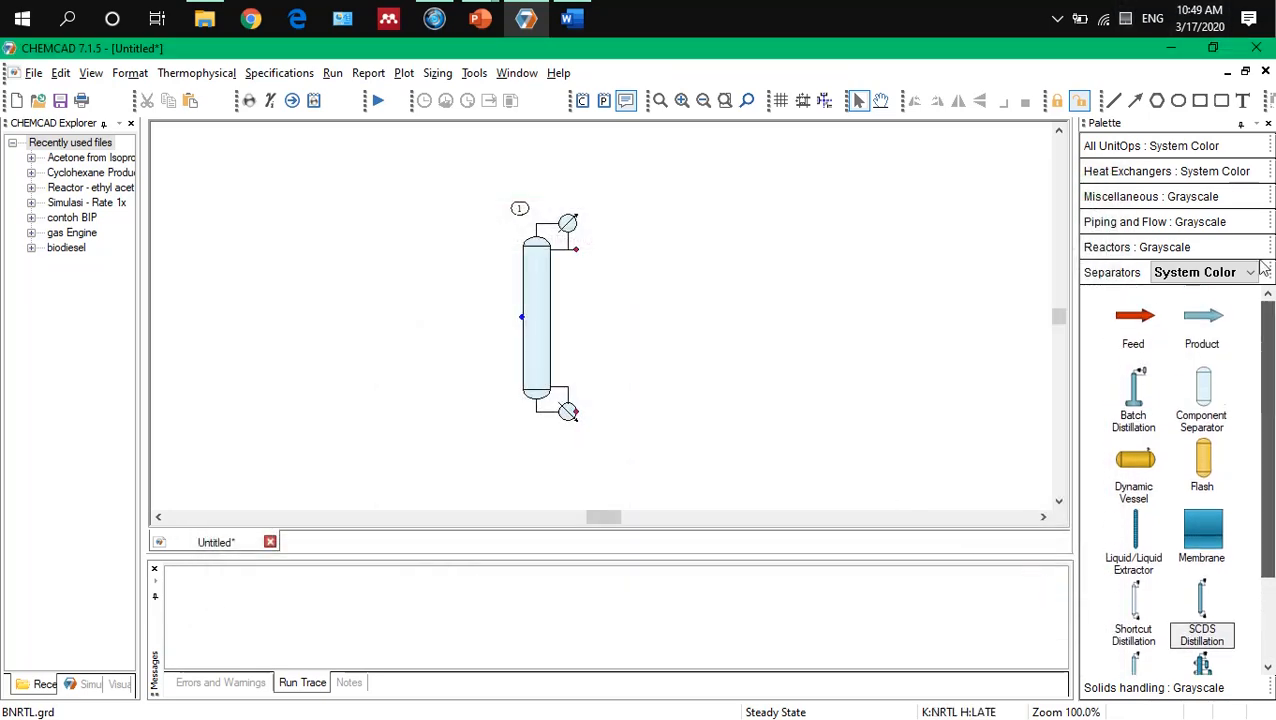
click(1200, 152)
click(1203, 205)
click(1140, 205)
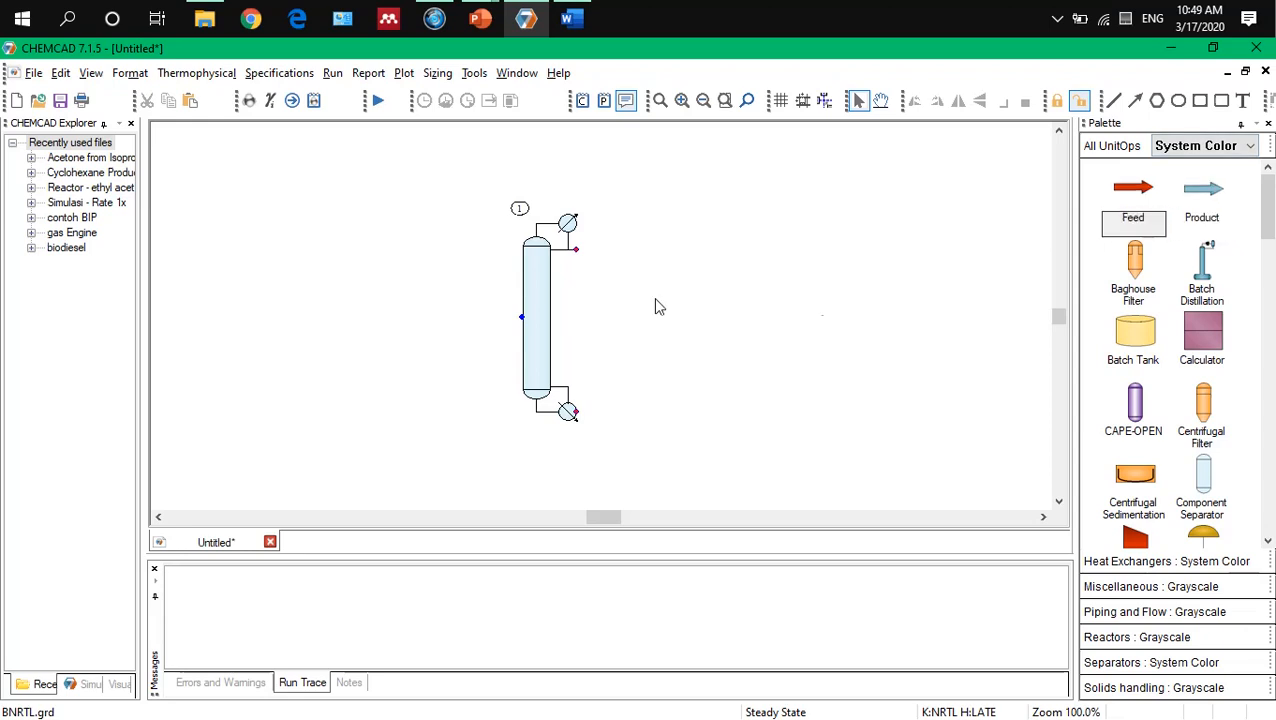
click(372, 307)
Step: Place two Product arrows beside the column, one near the distillate outlet and one near the bottoms outlet
click(1203, 210)
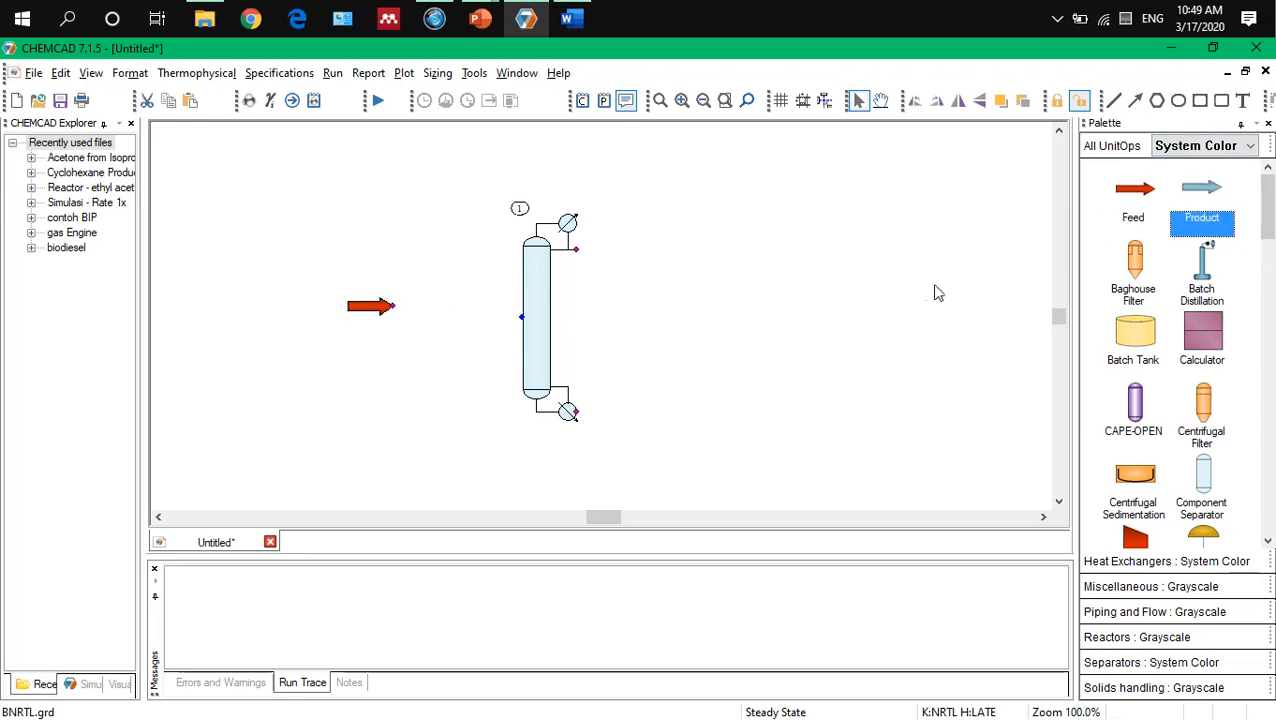
click(692, 236)
click(1212, 200)
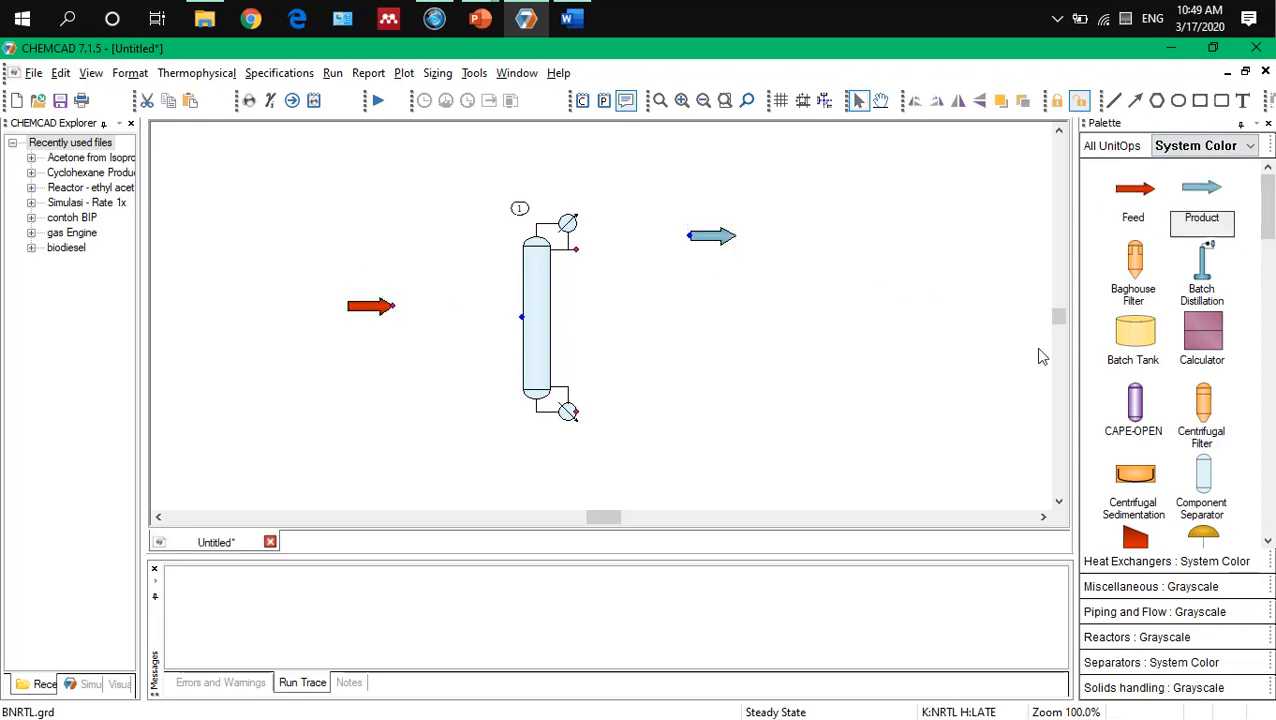
click(735, 392)
click(732, 362)
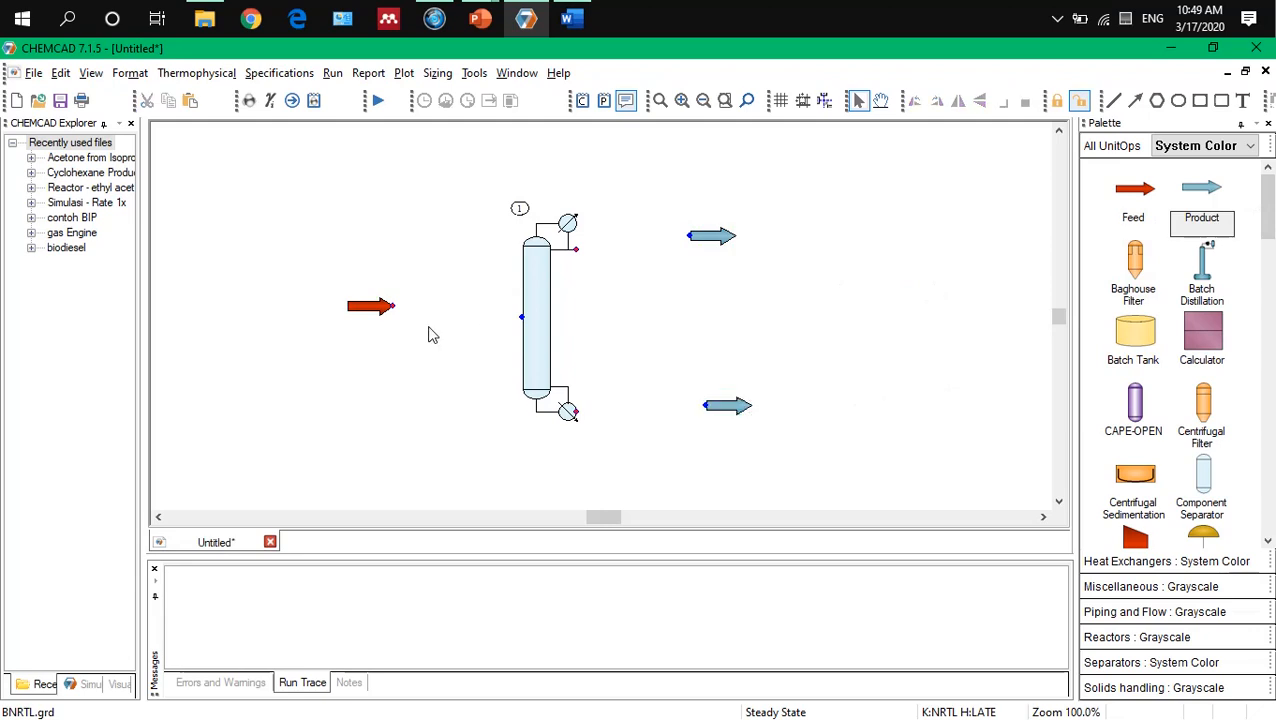
Step: Connect the feed to the column inlet and the column's distillate and bottoms outlets to the two product arrows
click(392, 307)
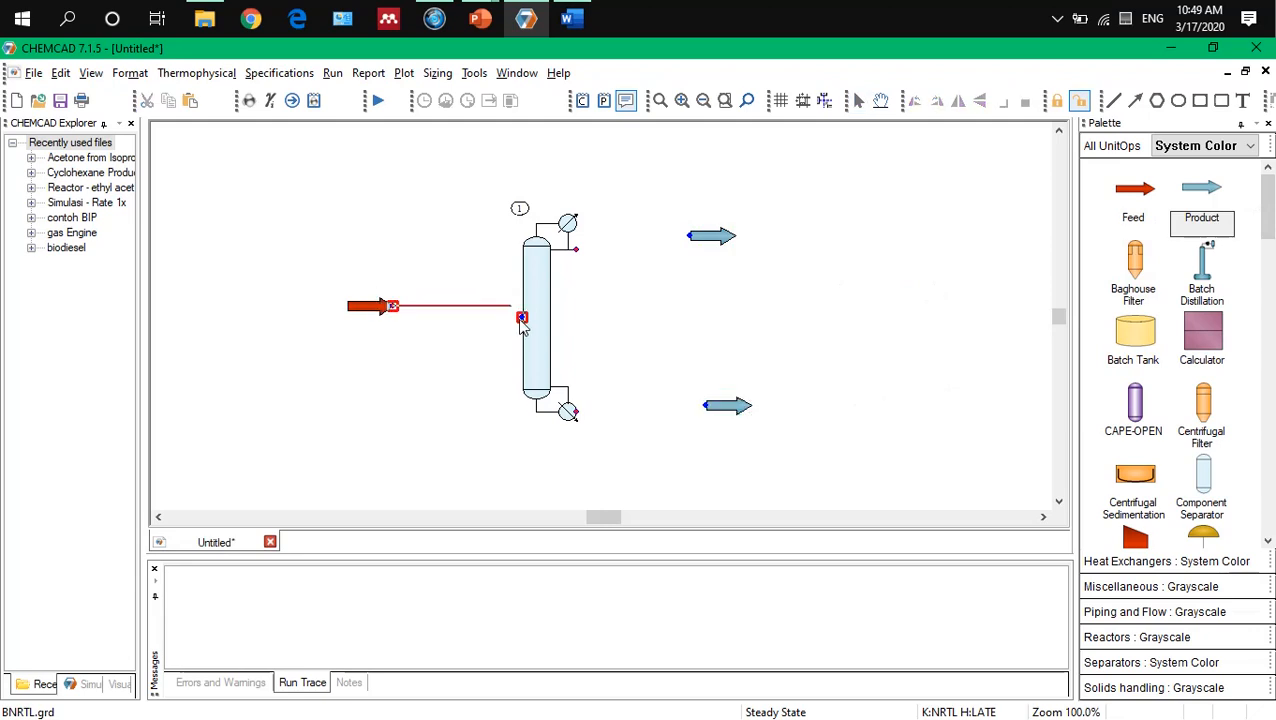
click(521, 317)
click(575, 252)
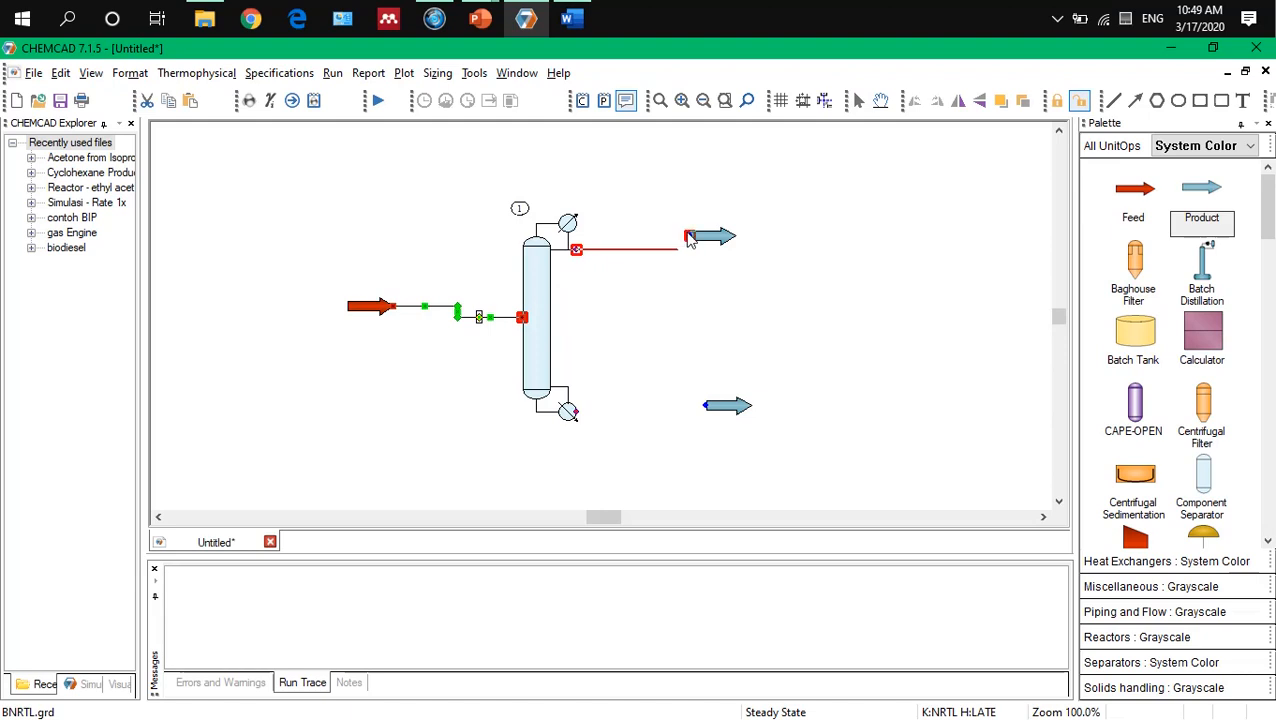
click(689, 236)
click(576, 413)
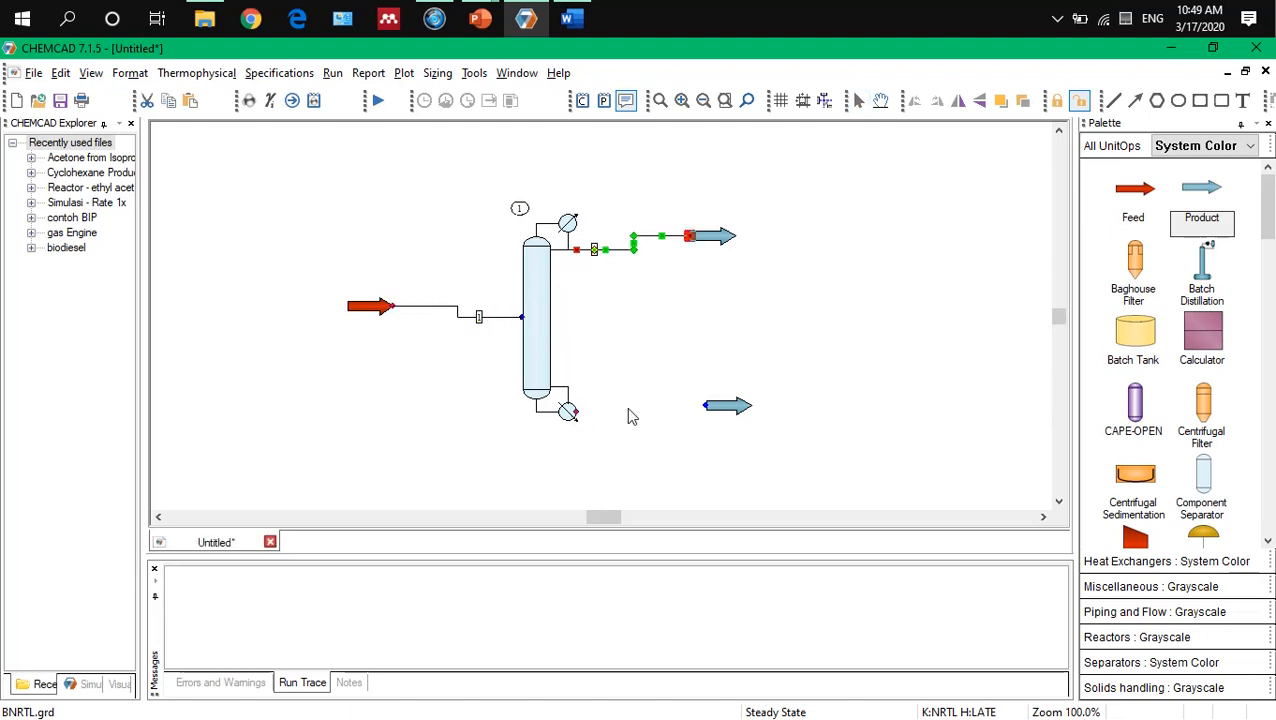
click(705, 406)
click(503, 357)
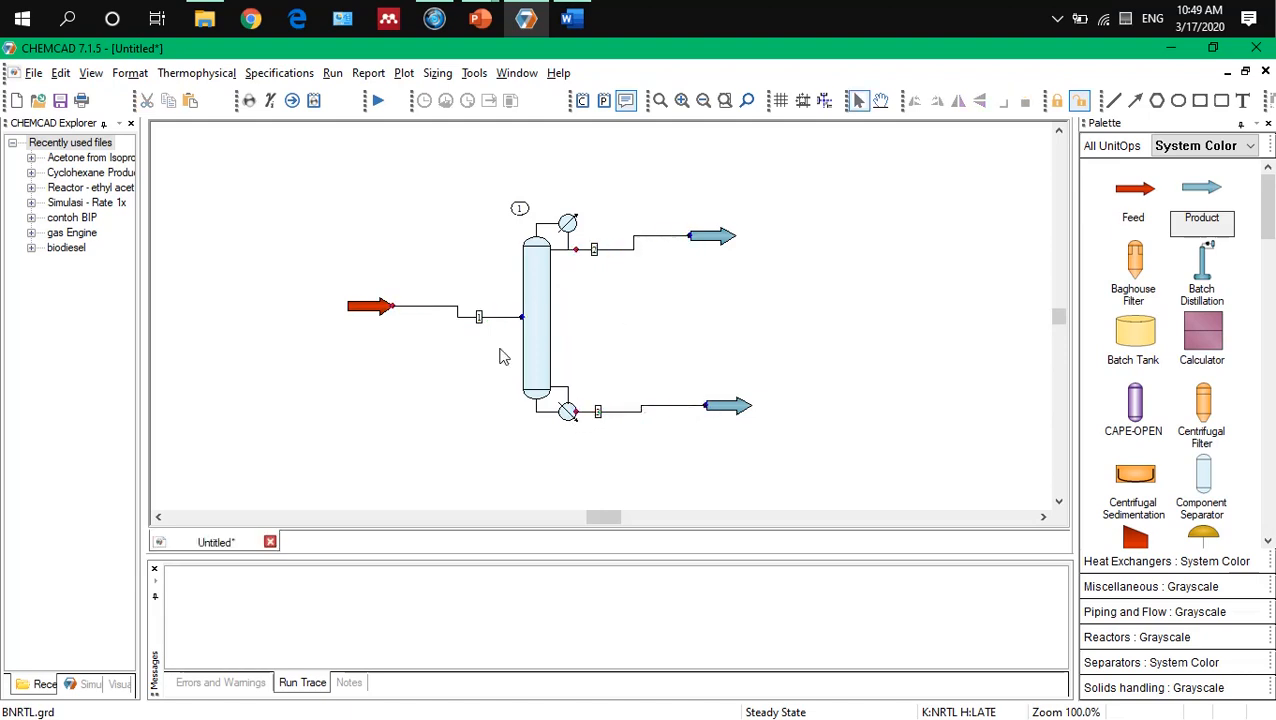
Step: Open the feed stream's data and set its temperature to 45 °C and pressure to 101.3 kPa
double_click(372, 312)
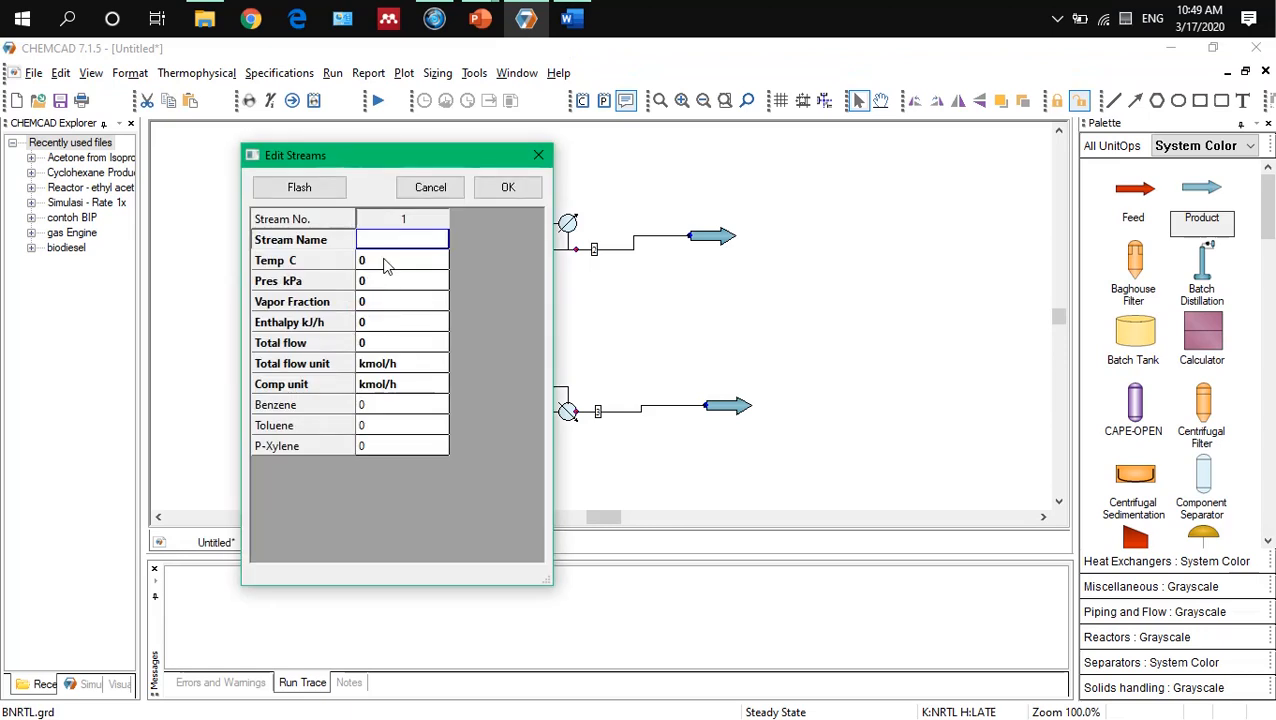
click(388, 263)
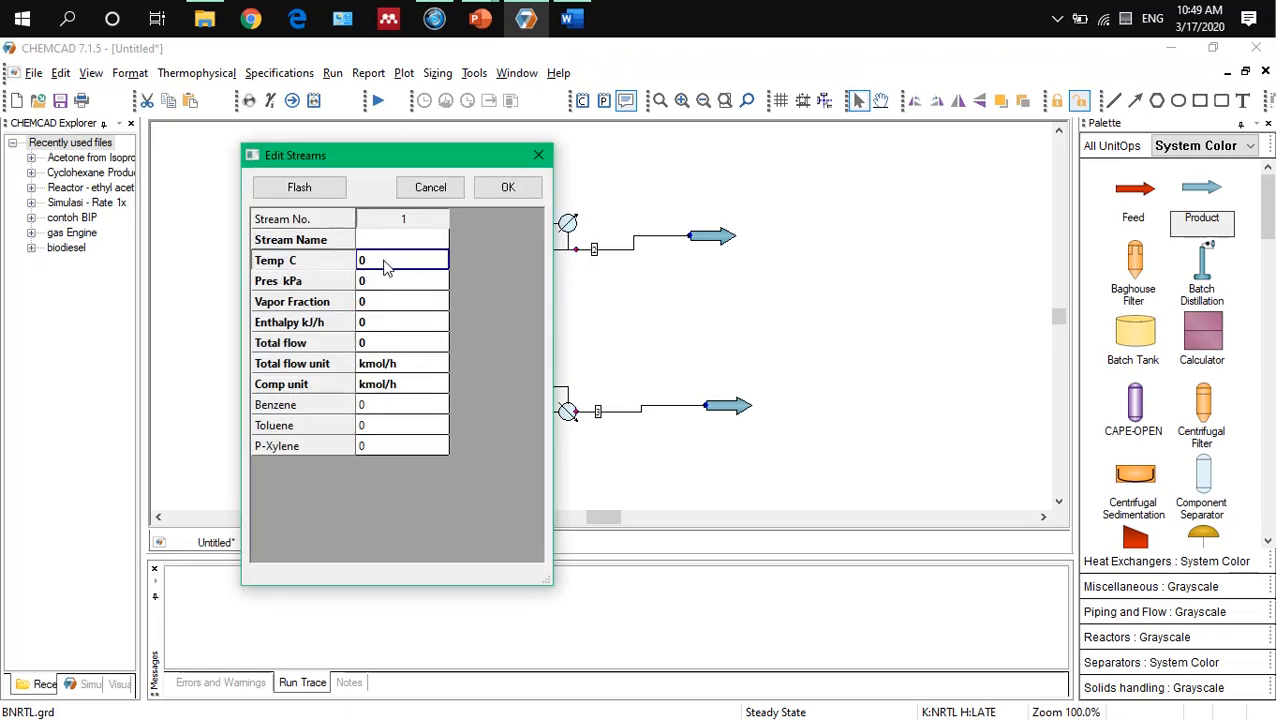
text(45)
click(385, 284)
text(101.3)
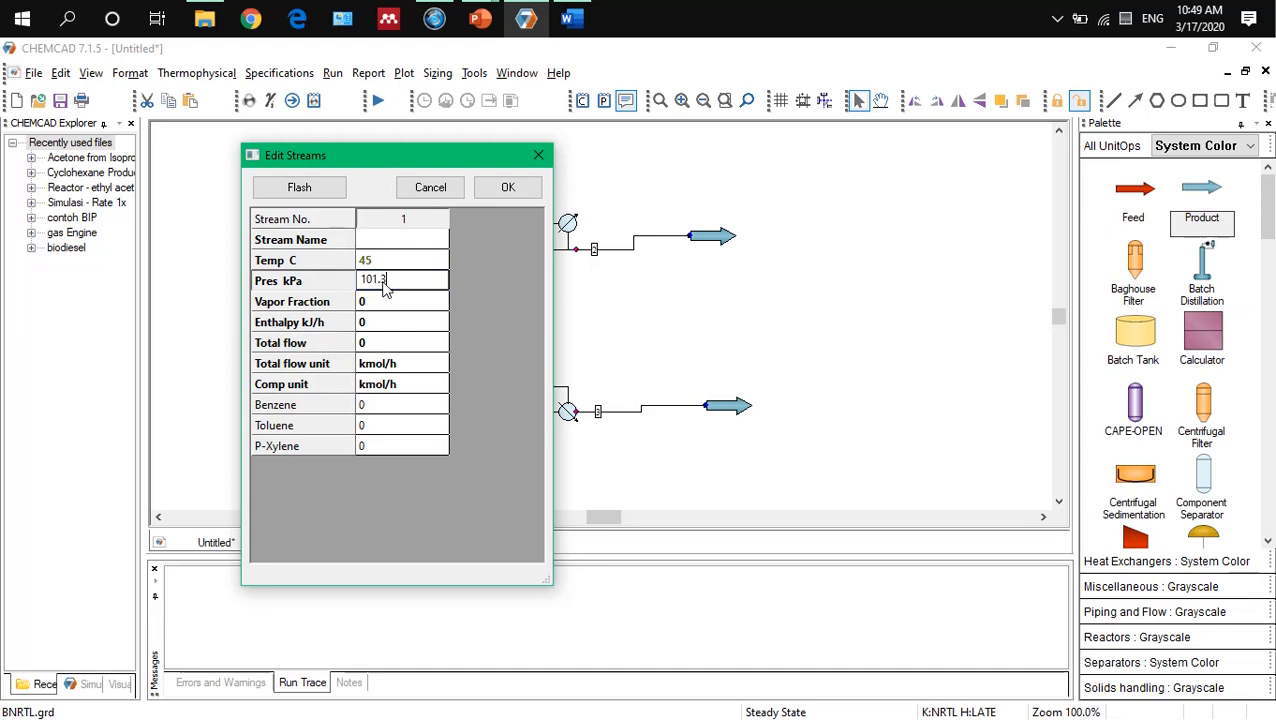
Step: Set the feed's component flows to Benzene 10, Toluene 20 and P-Xylene 25 kmol/h, and flash the stream
click(395, 410)
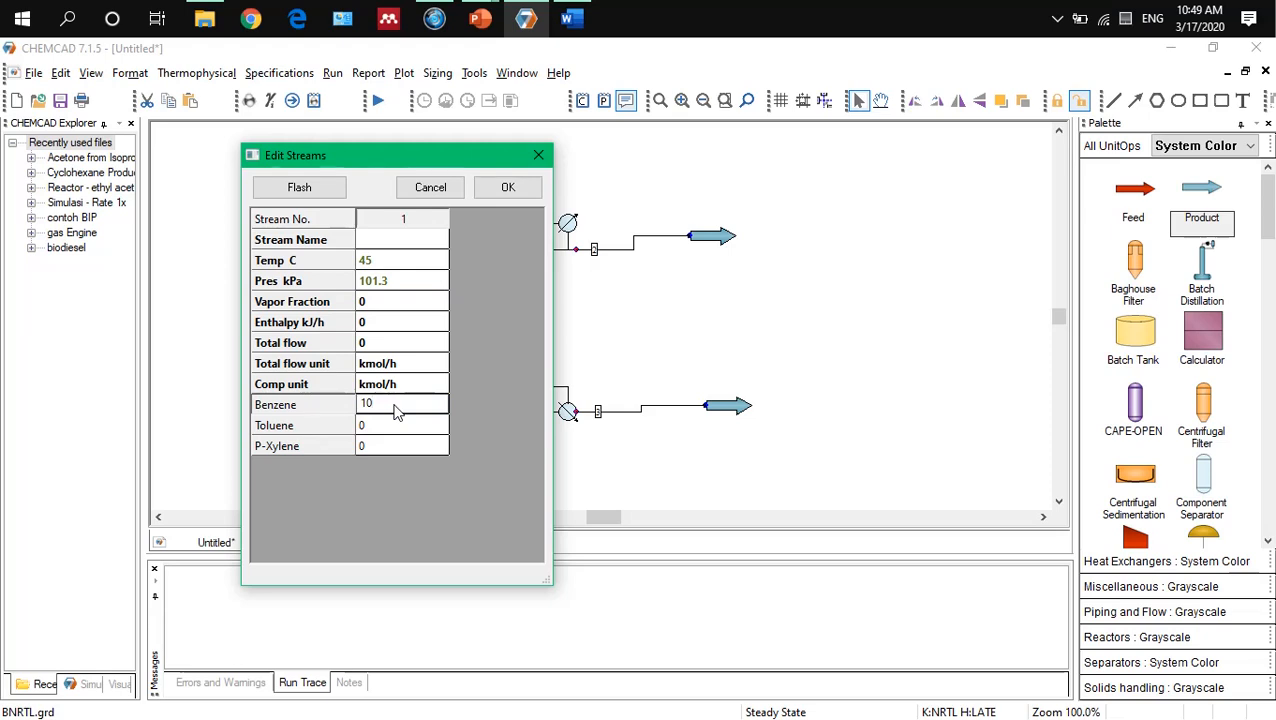
key(Tab)
text(20)
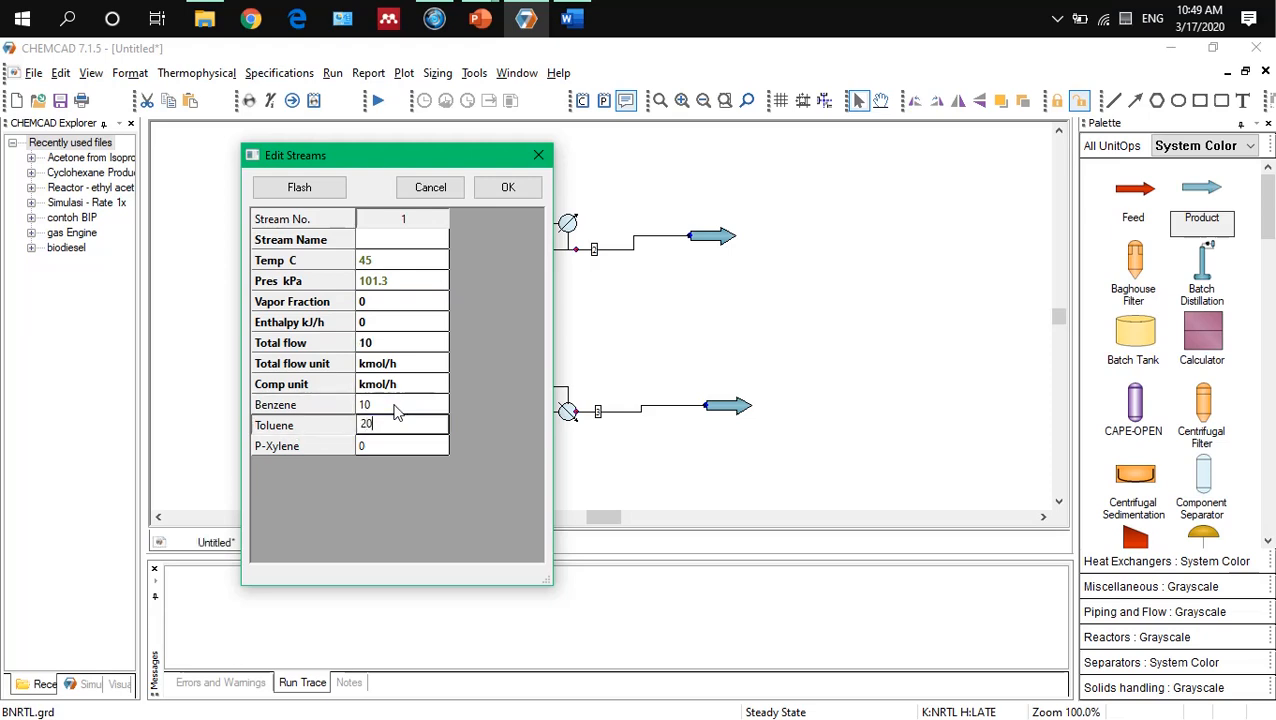
key(Tab)
text(25)
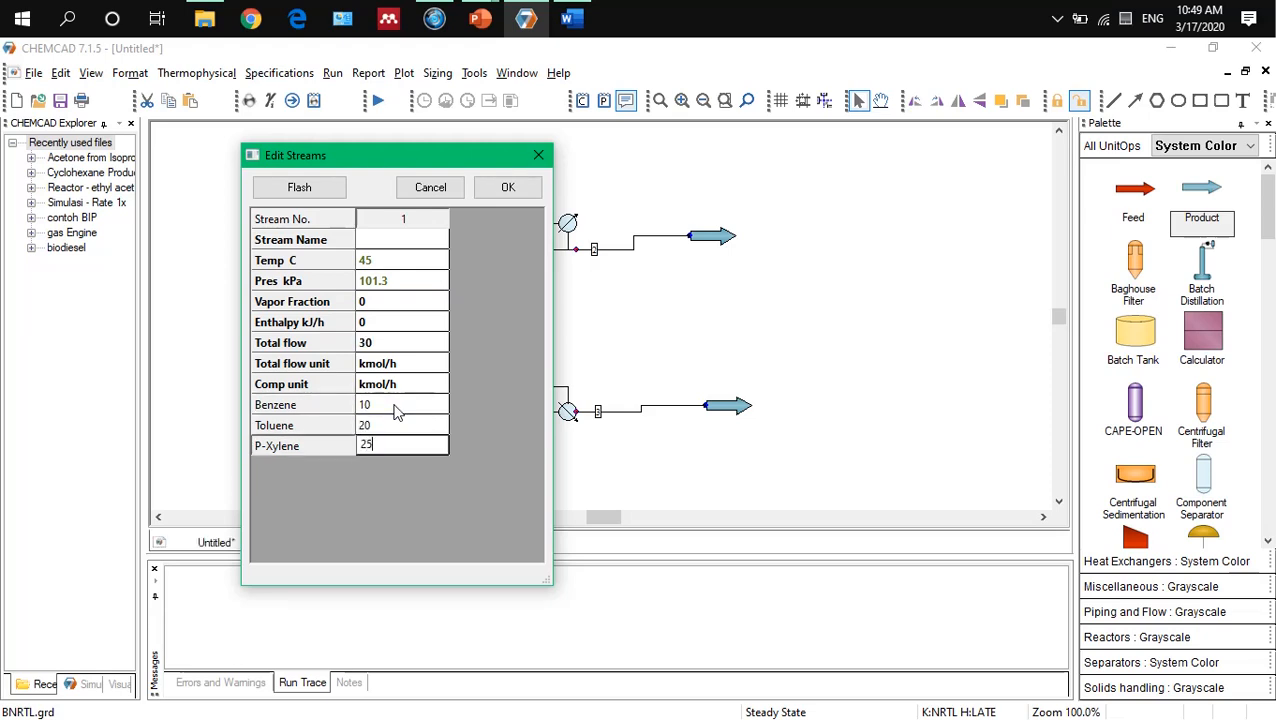
key(Return)
click(297, 190)
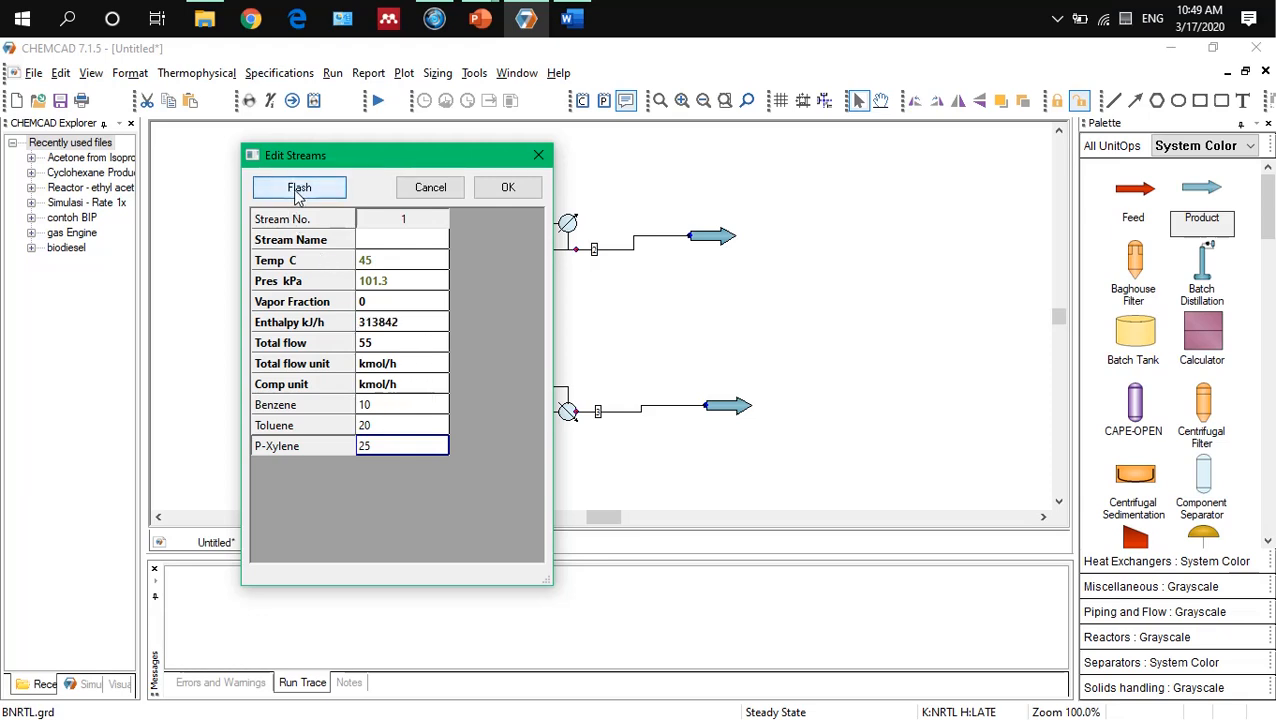
Step: Switch the feed's composition unit to mole frac, accept the stream data and move the feed arrow level with the column inlet
click(419, 382)
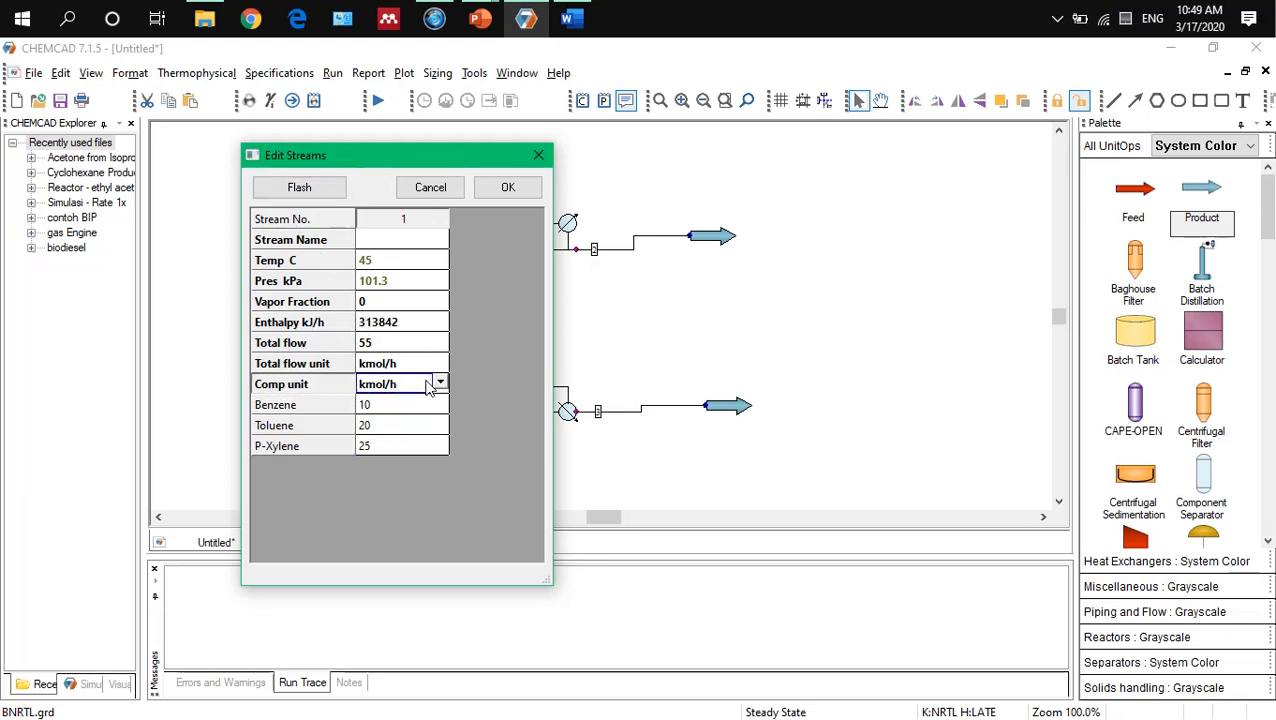
click(444, 384)
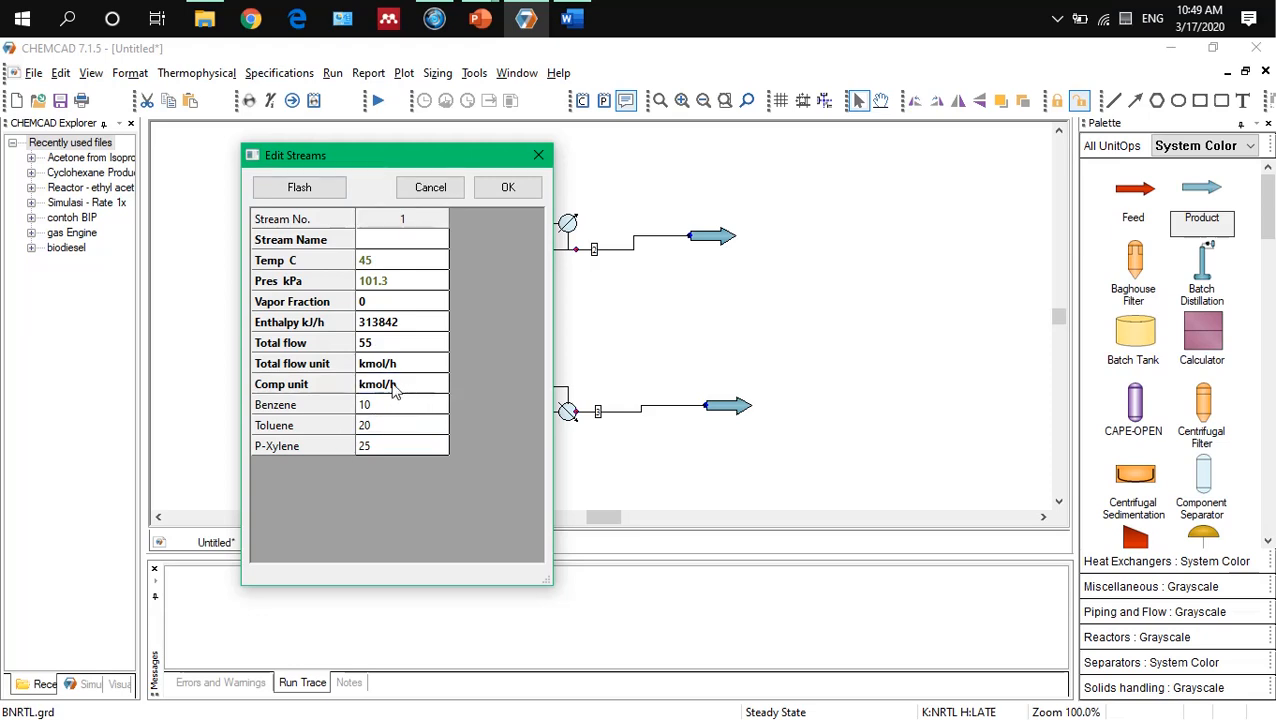
click(405, 386)
click(440, 386)
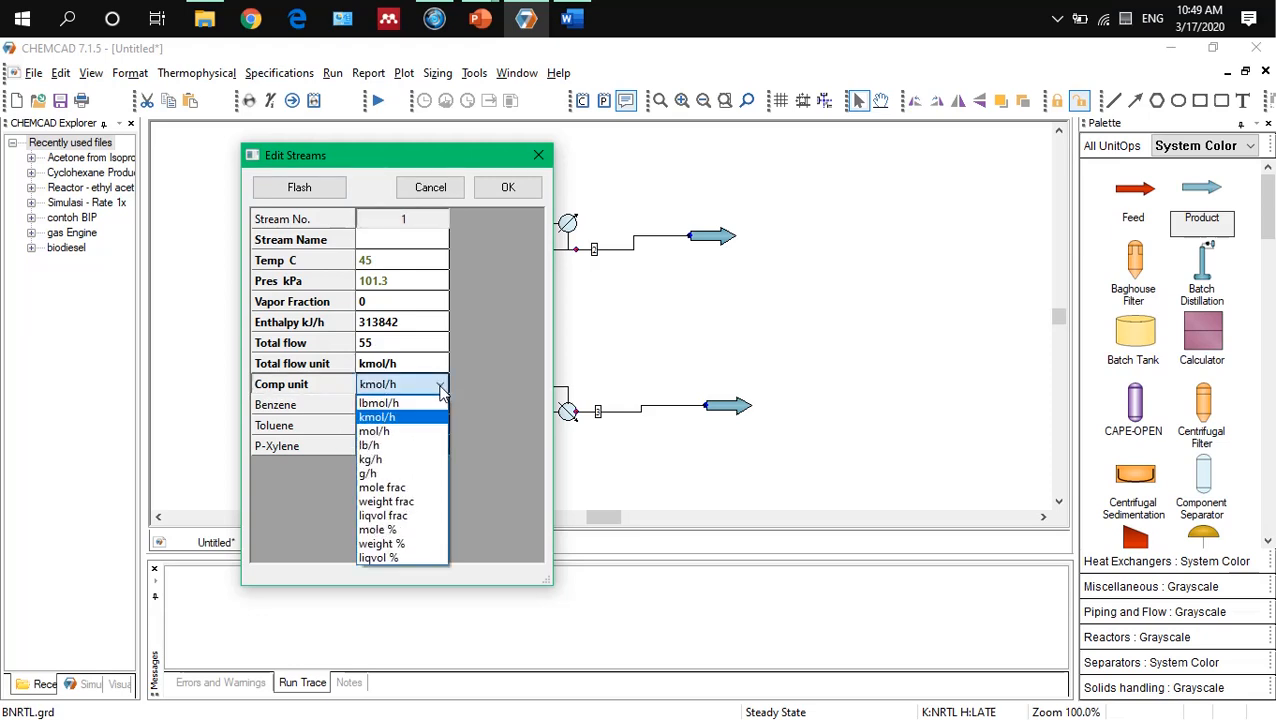
click(415, 480)
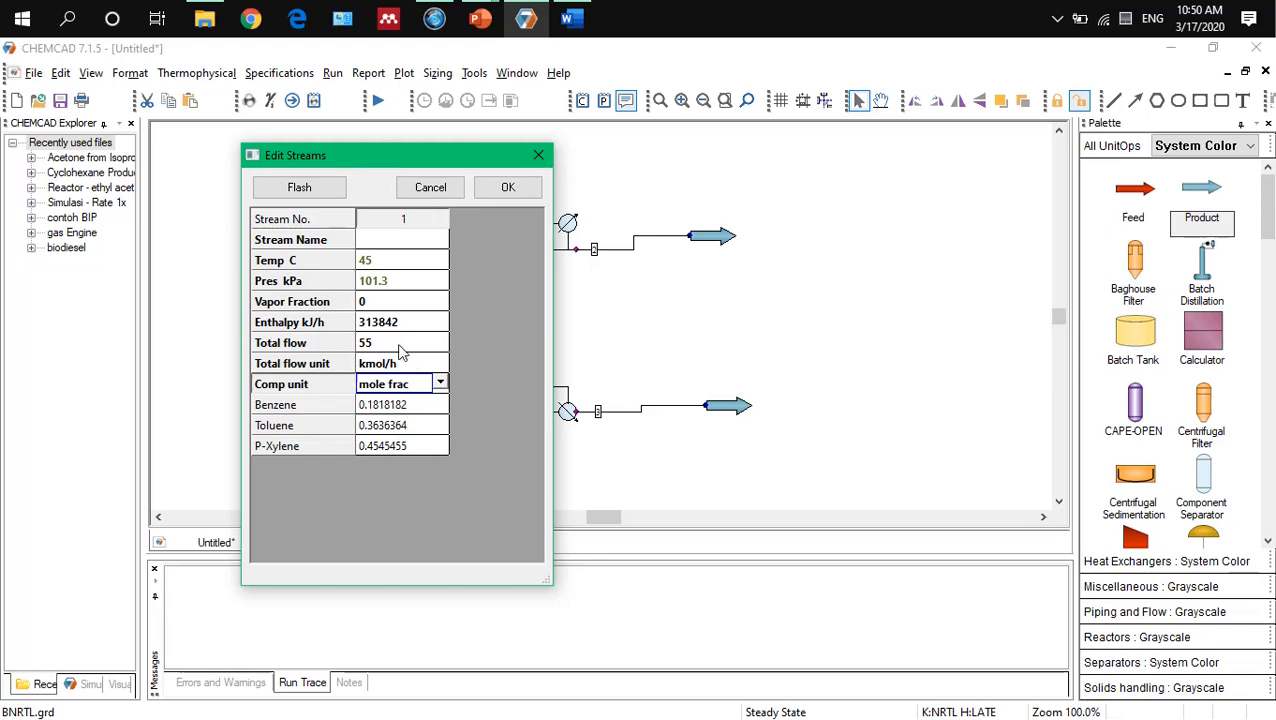
click(507, 187)
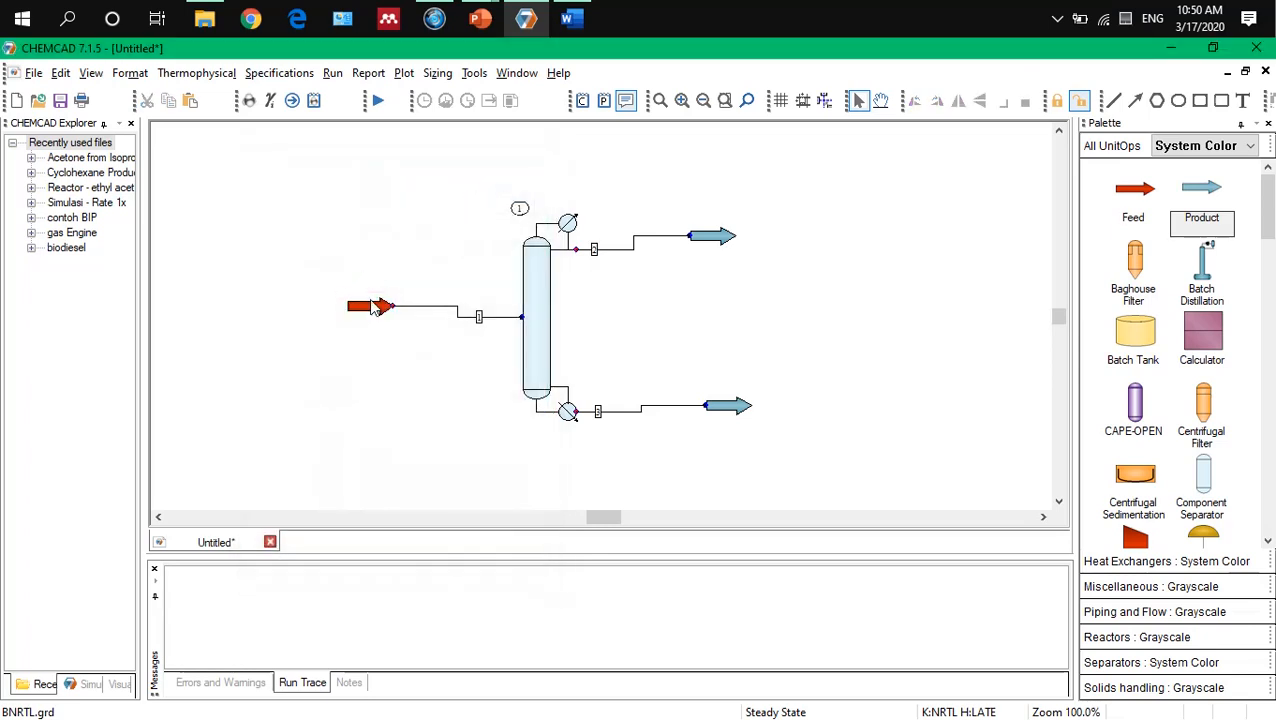
click(368, 322)
click(440, 360)
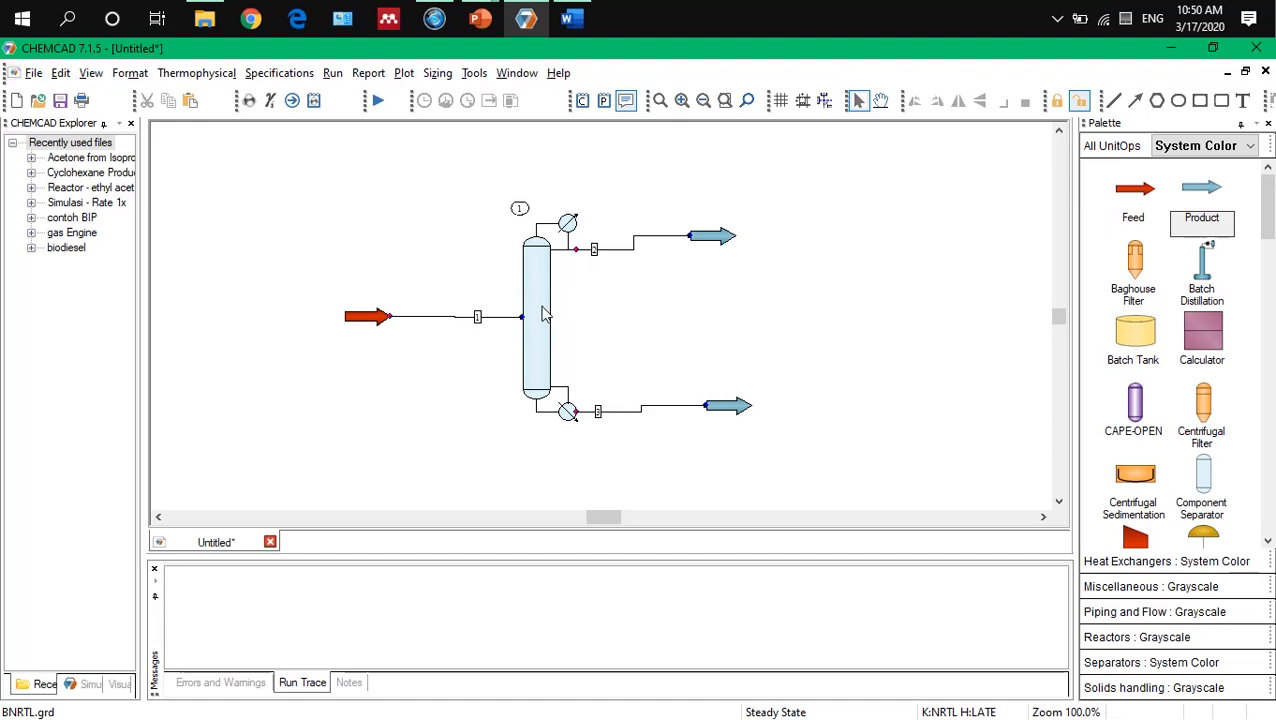
Step: Set the shortcut column to mode 2 Design (FUG with Fenske feed tray location), column pressure 101.3 kPa and reflux ratio 2
double_click(543, 314)
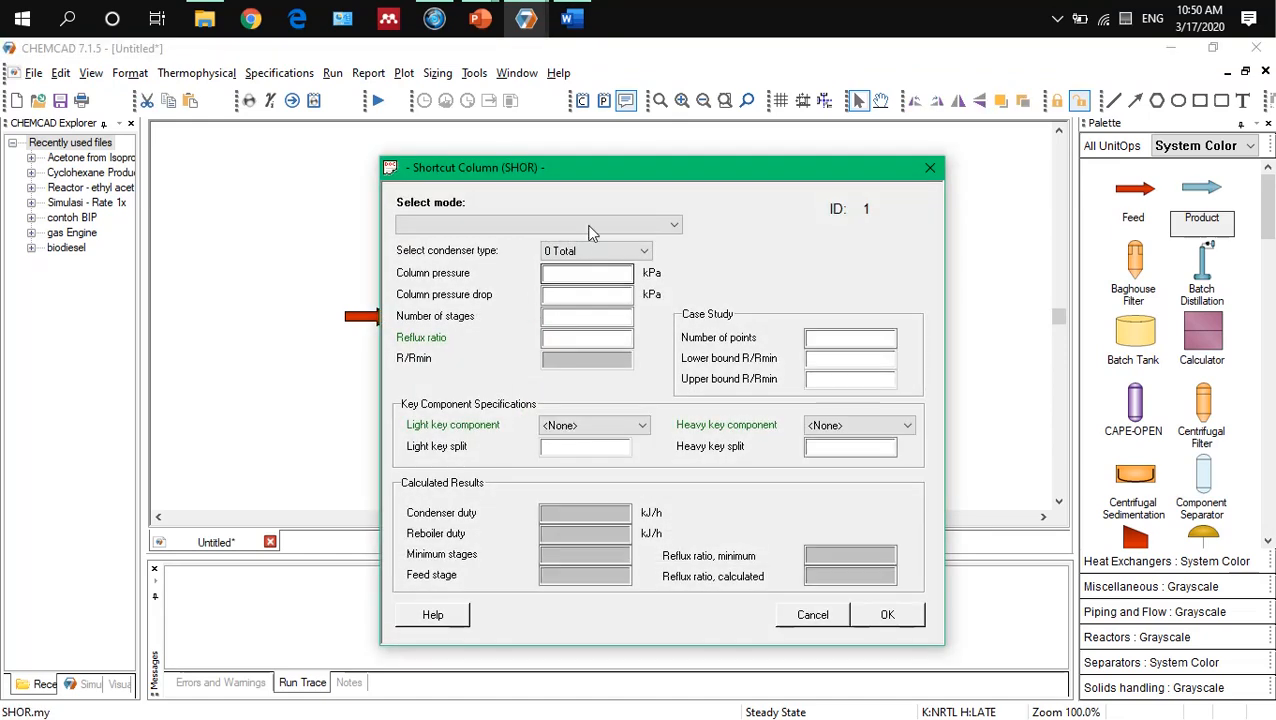
click(557, 231)
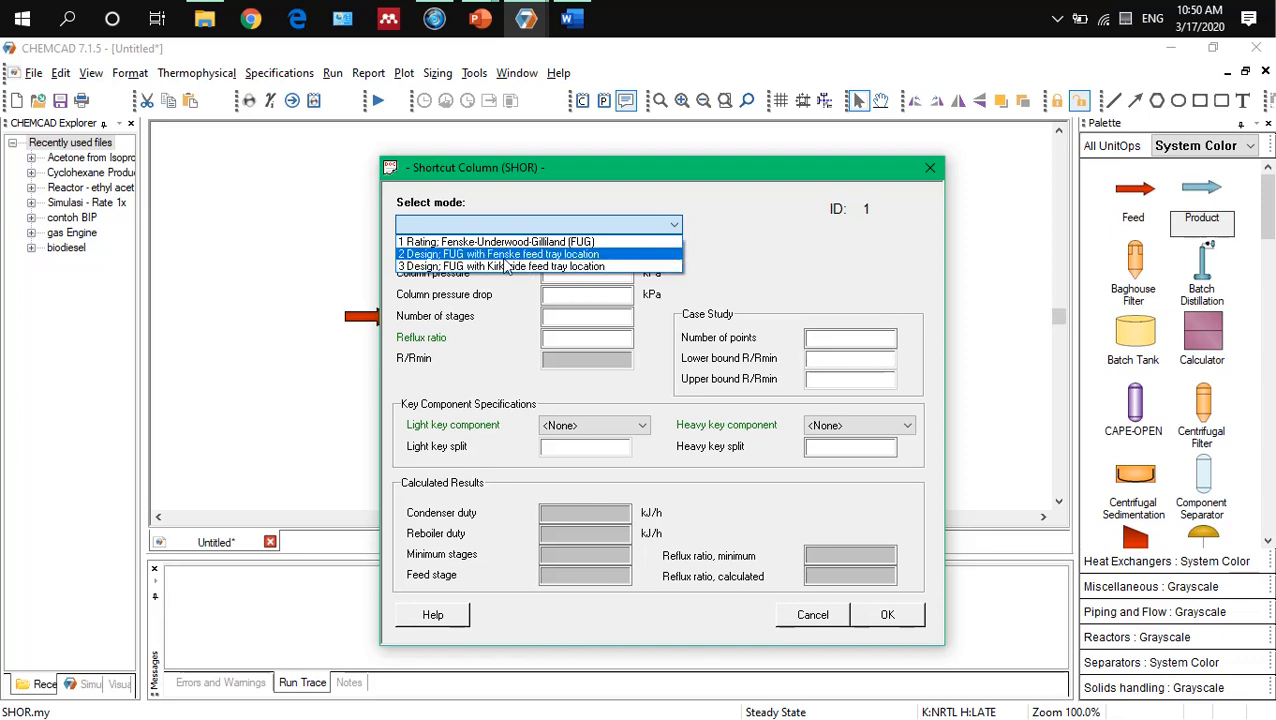
click(506, 257)
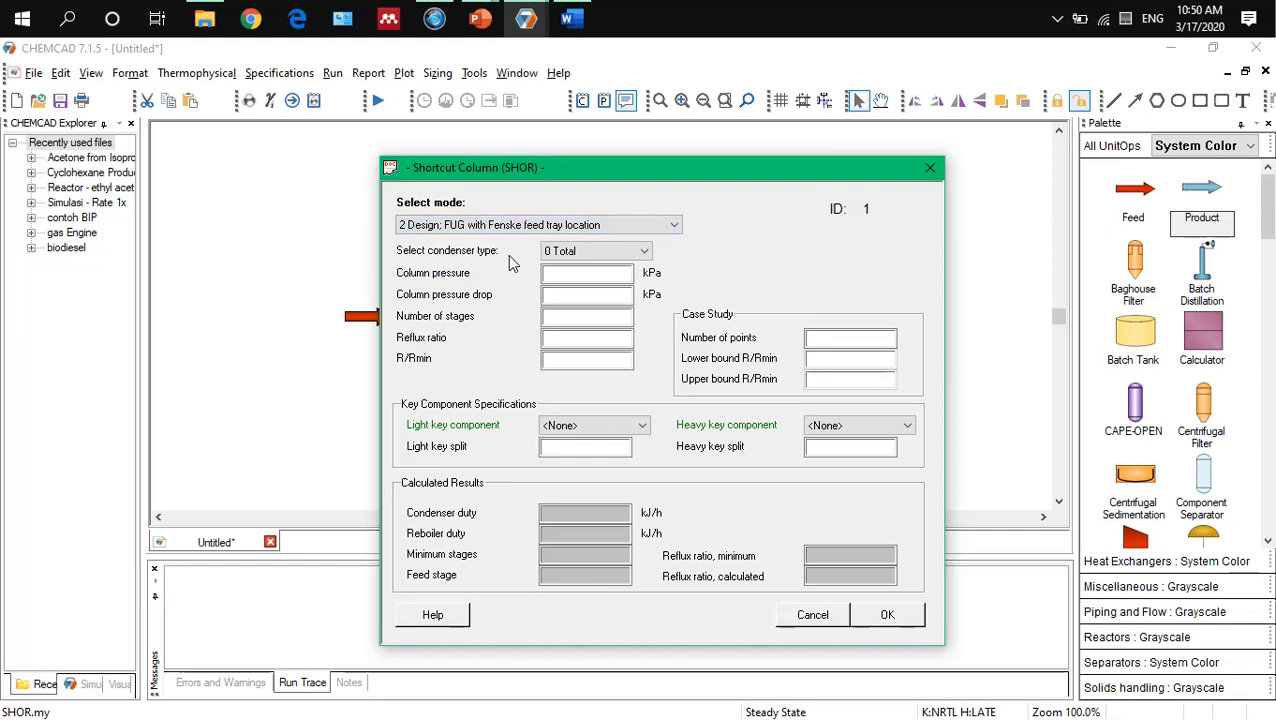
click(580, 284)
text(101.3)
click(581, 343)
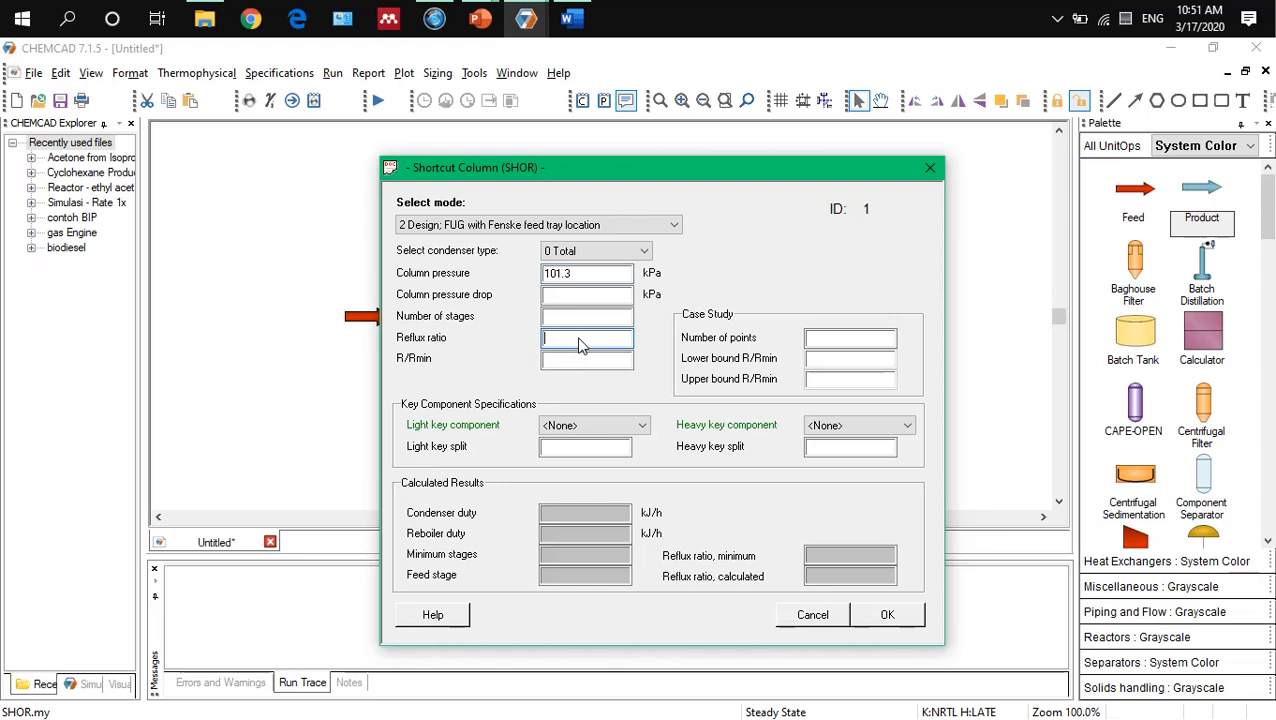
text(2)
drag(728, 170, 688, 148)
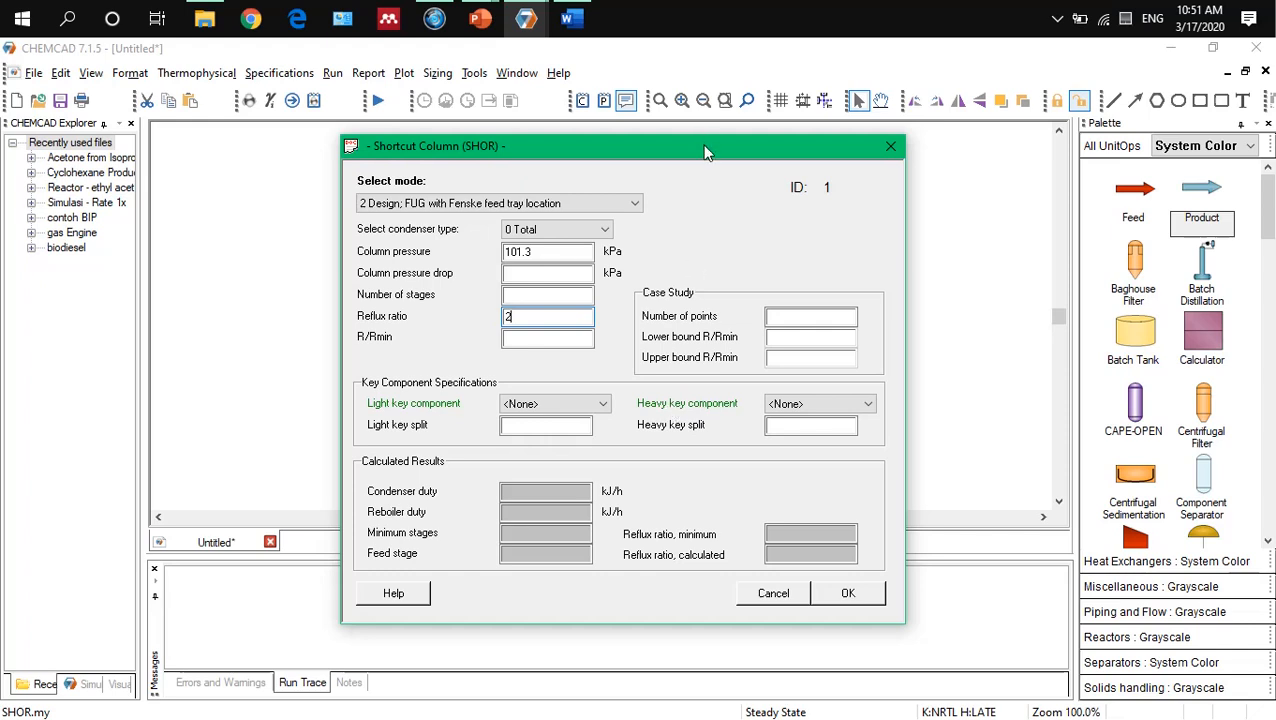
drag(705, 152, 697, 139)
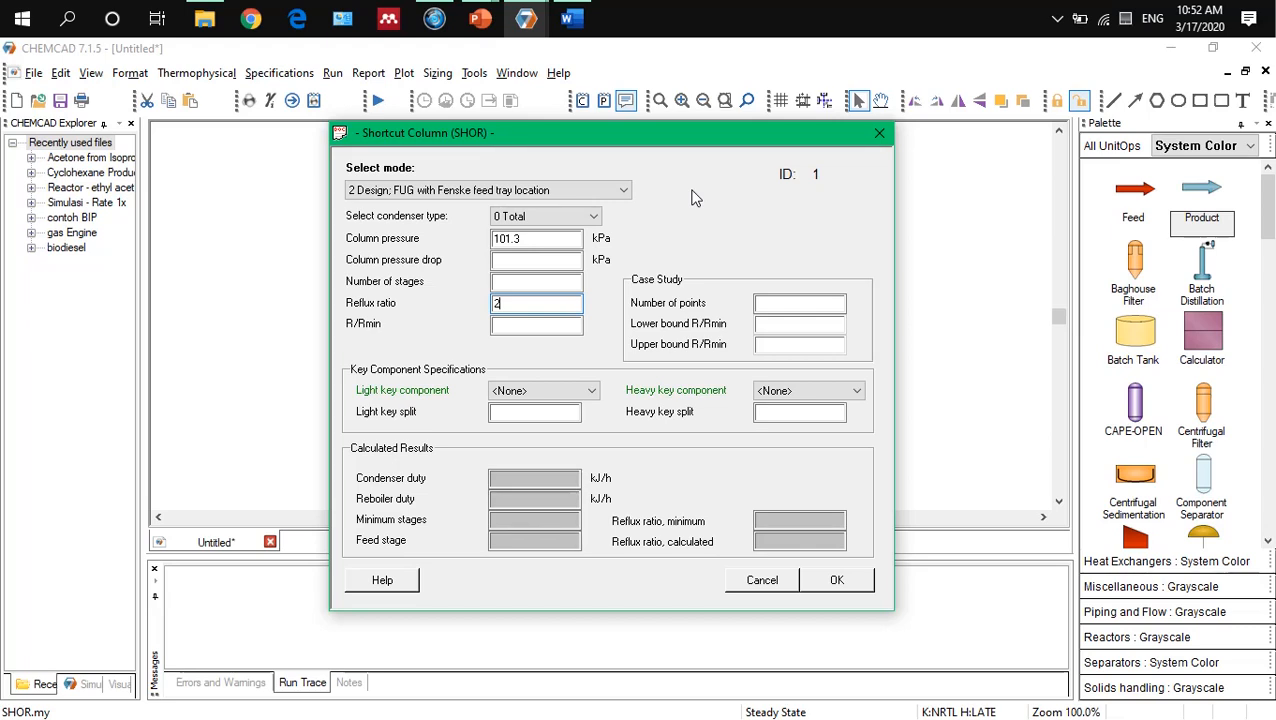
Step: Choose Benzene as the column's light key component with a light key split of 0.999
click(584, 395)
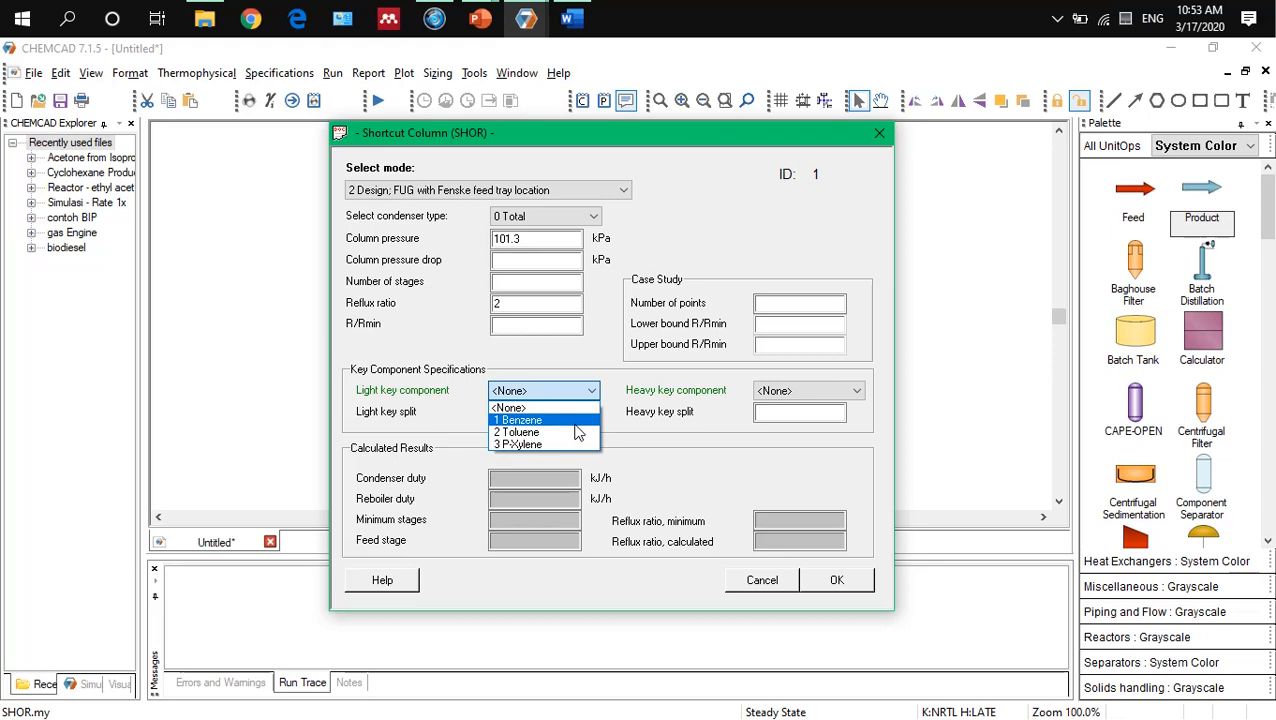
click(576, 421)
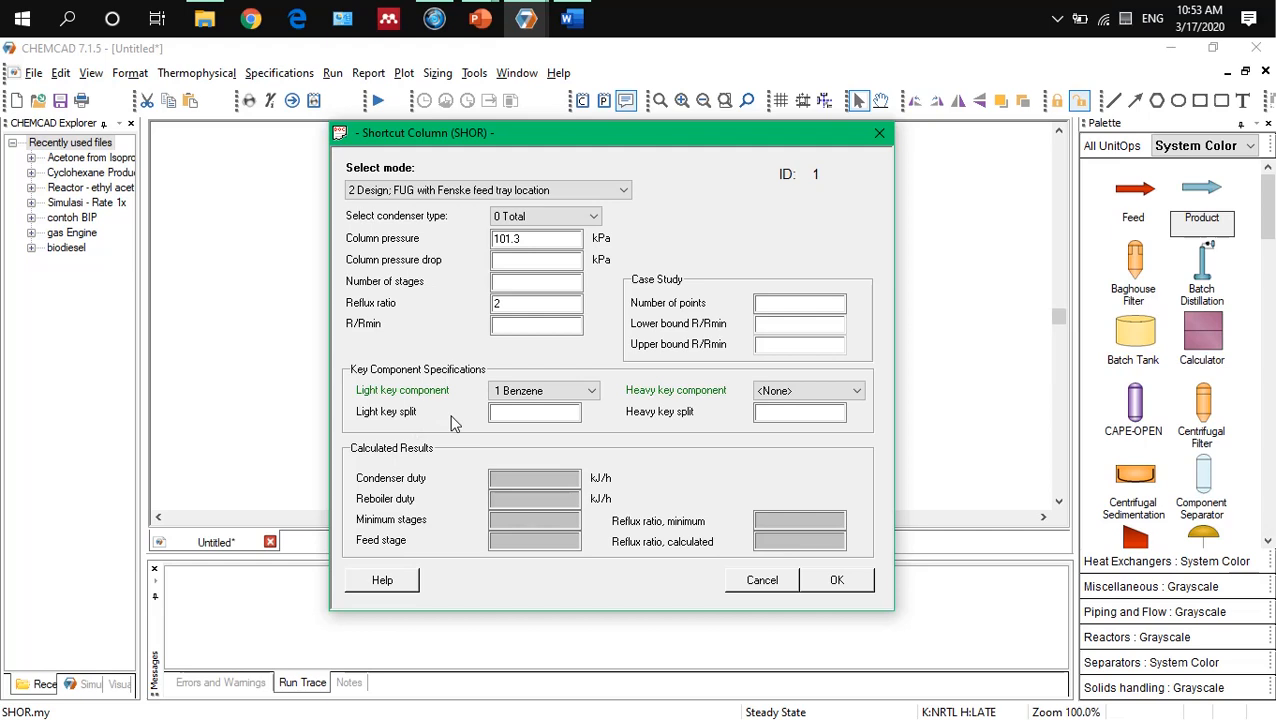
click(515, 416)
text(0.)
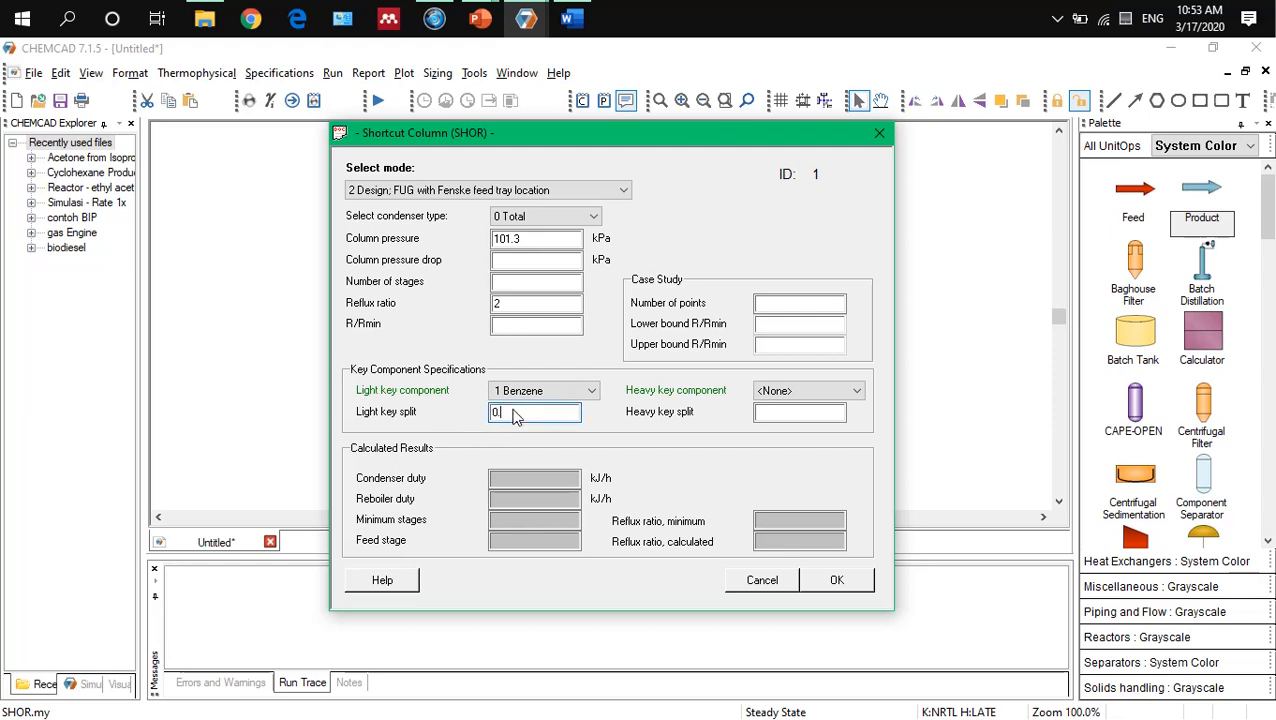
text(999)
Step: Choose Toluene as the heavy key component with a split of 0.001, accept the column specifications and run the simulation
click(770, 390)
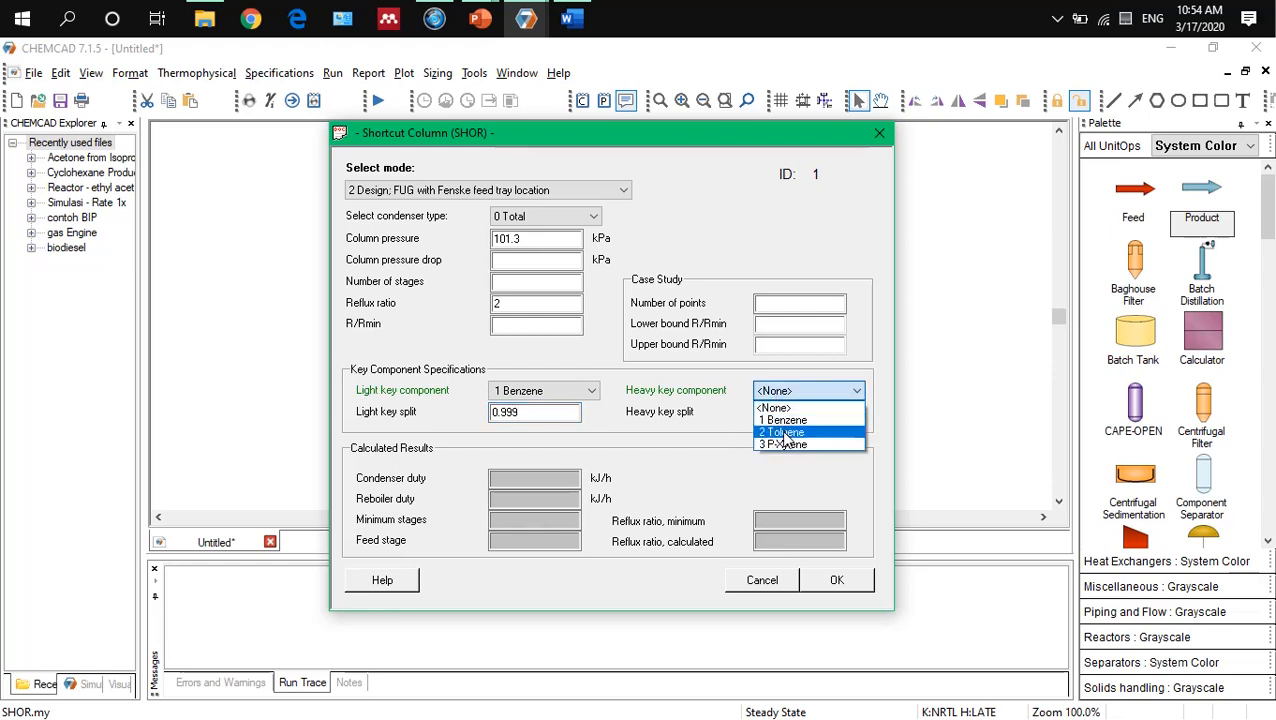
click(784, 433)
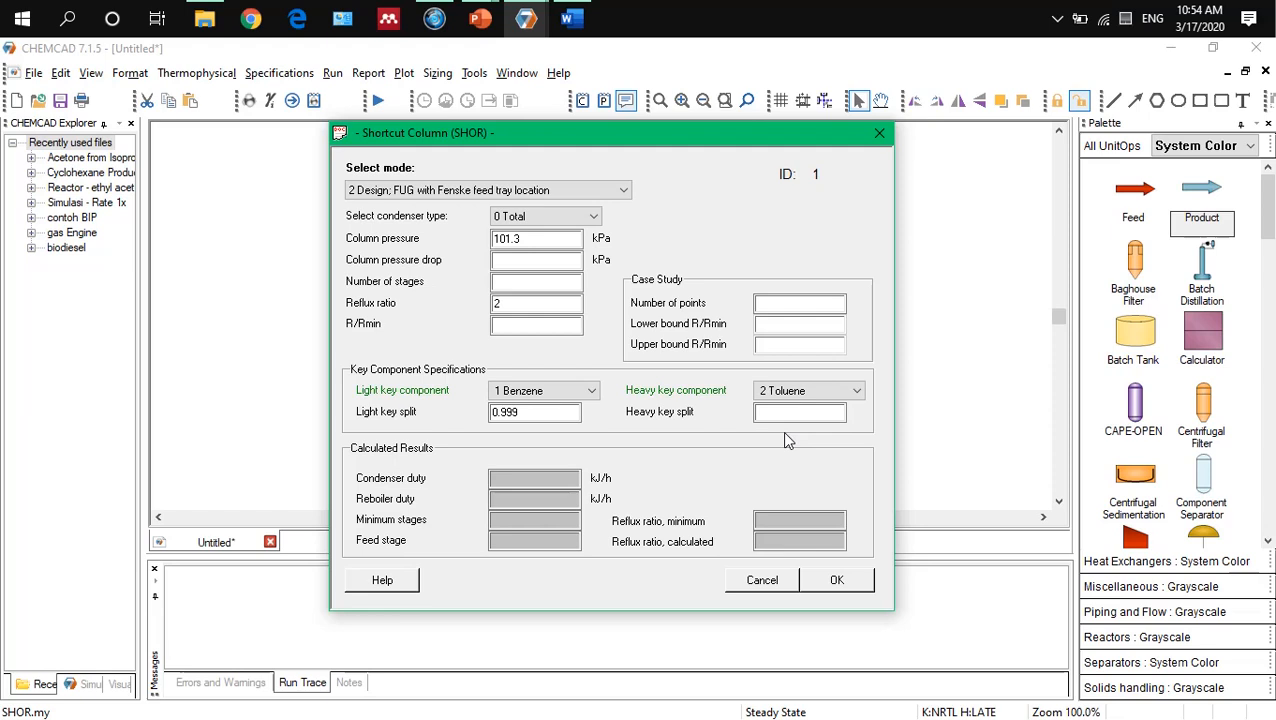
click(782, 418)
text(0.001)
click(835, 582)
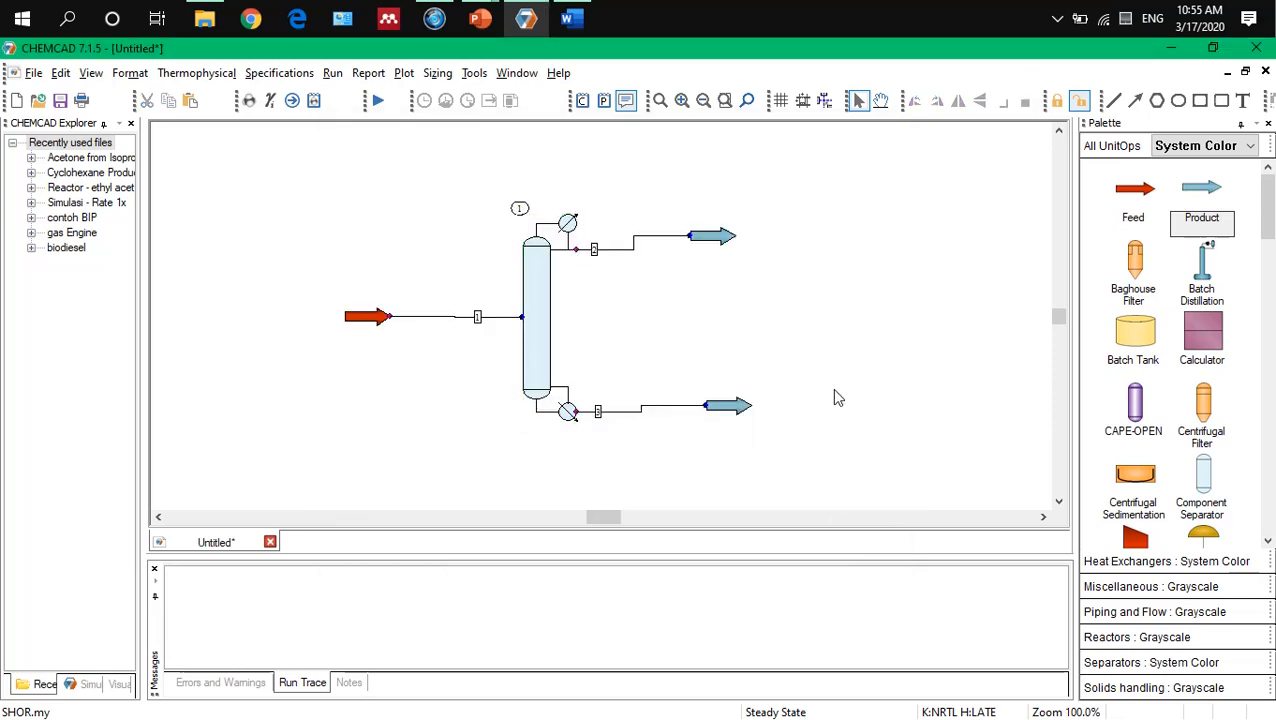
click(378, 101)
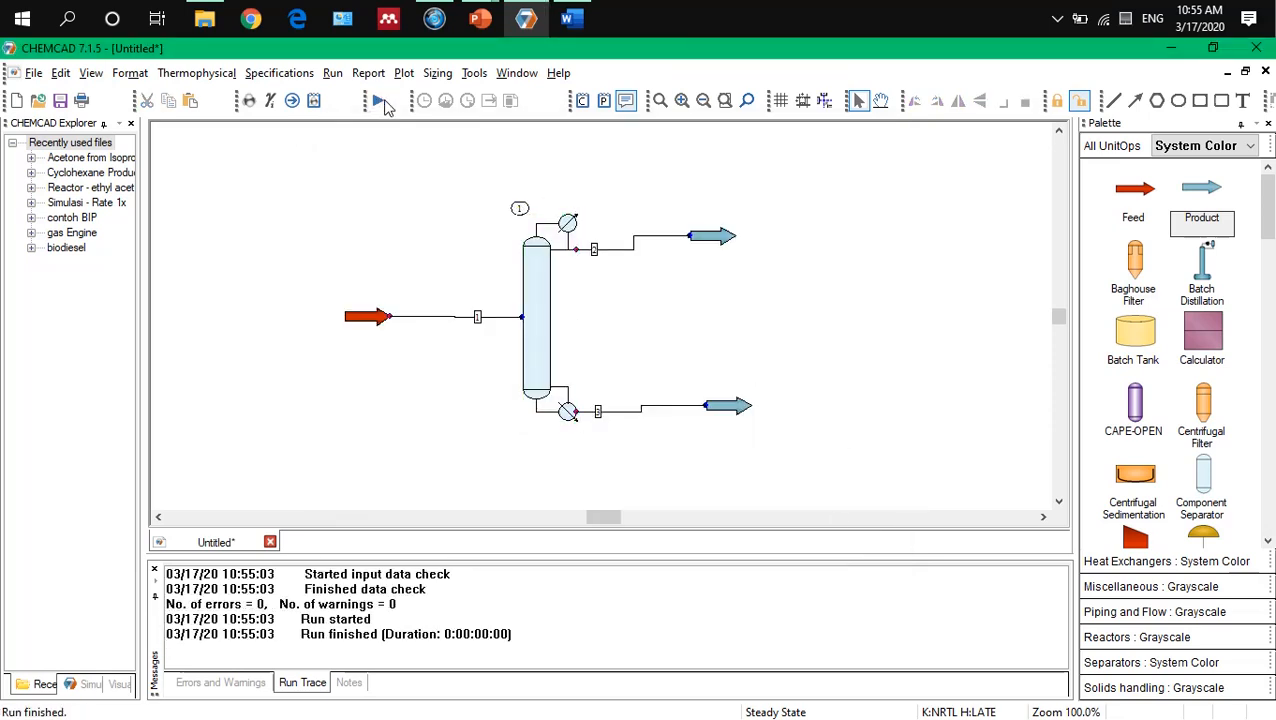
Step: Lower the bottom product arrow slightly, then switch the distillate stream's composition unit to mole frac and accept the stream data
click(737, 410)
click(612, 262)
double_click(597, 251)
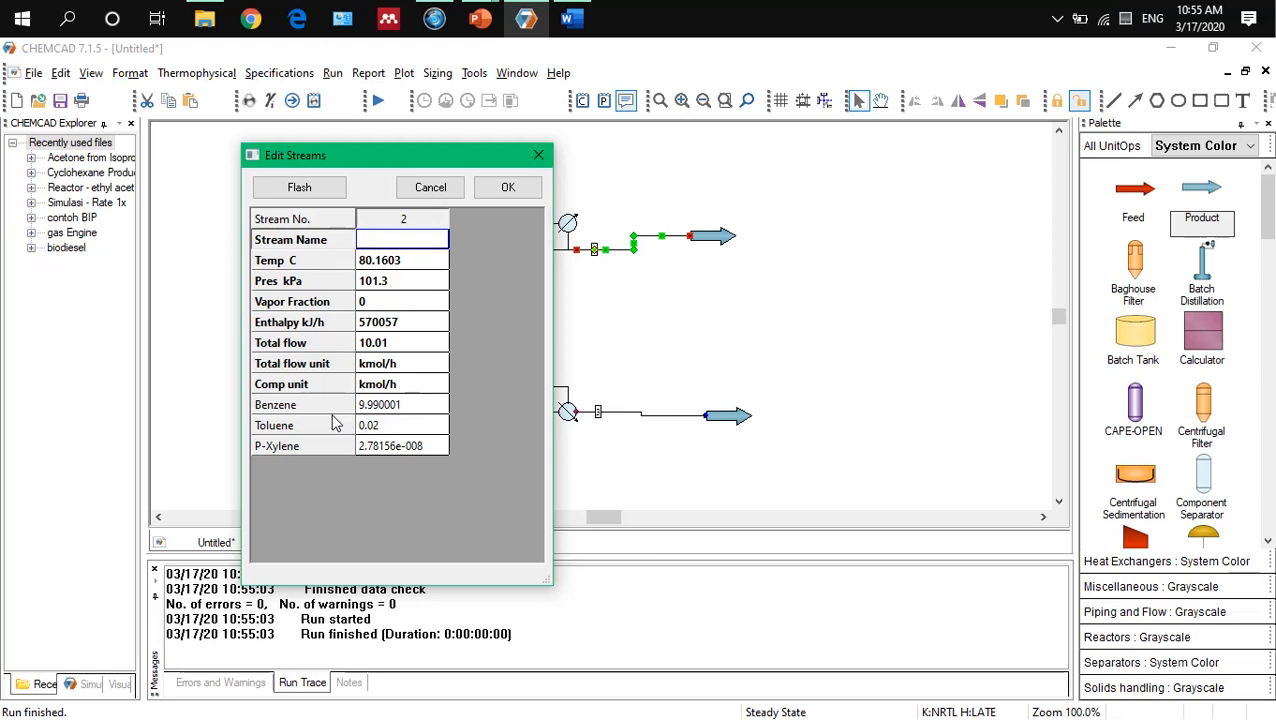
click(431, 387)
click(441, 385)
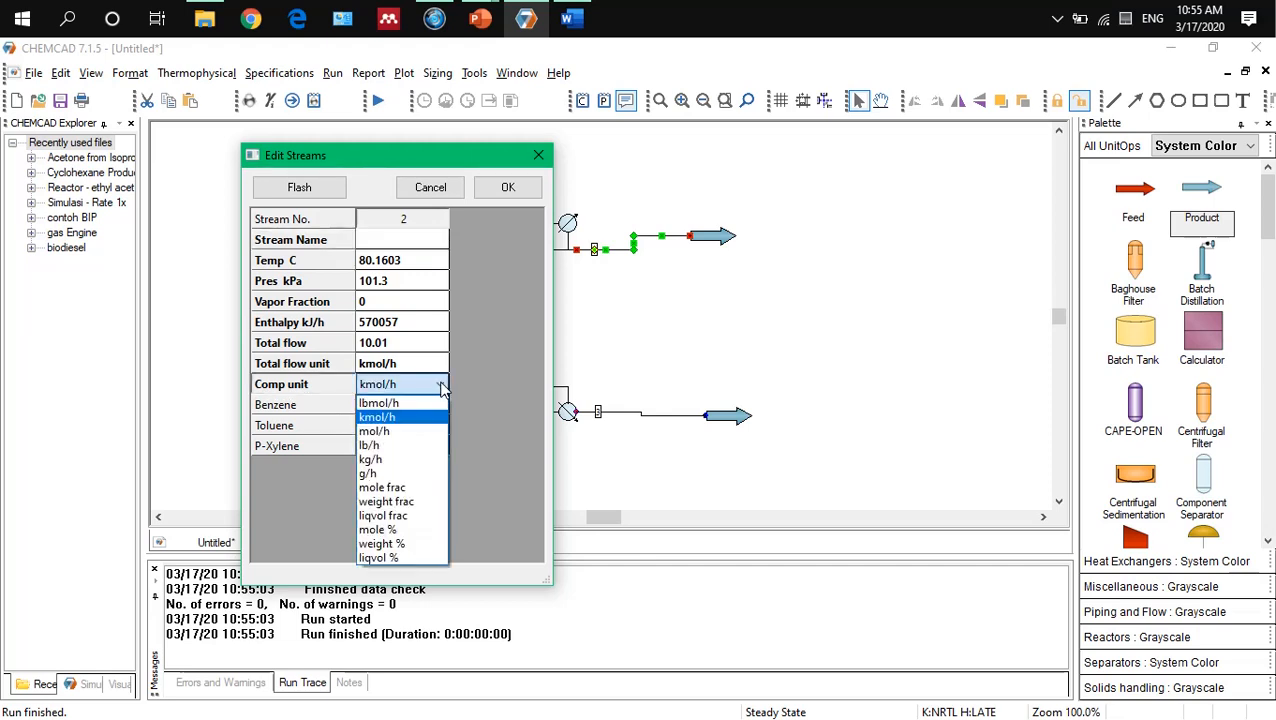
click(414, 479)
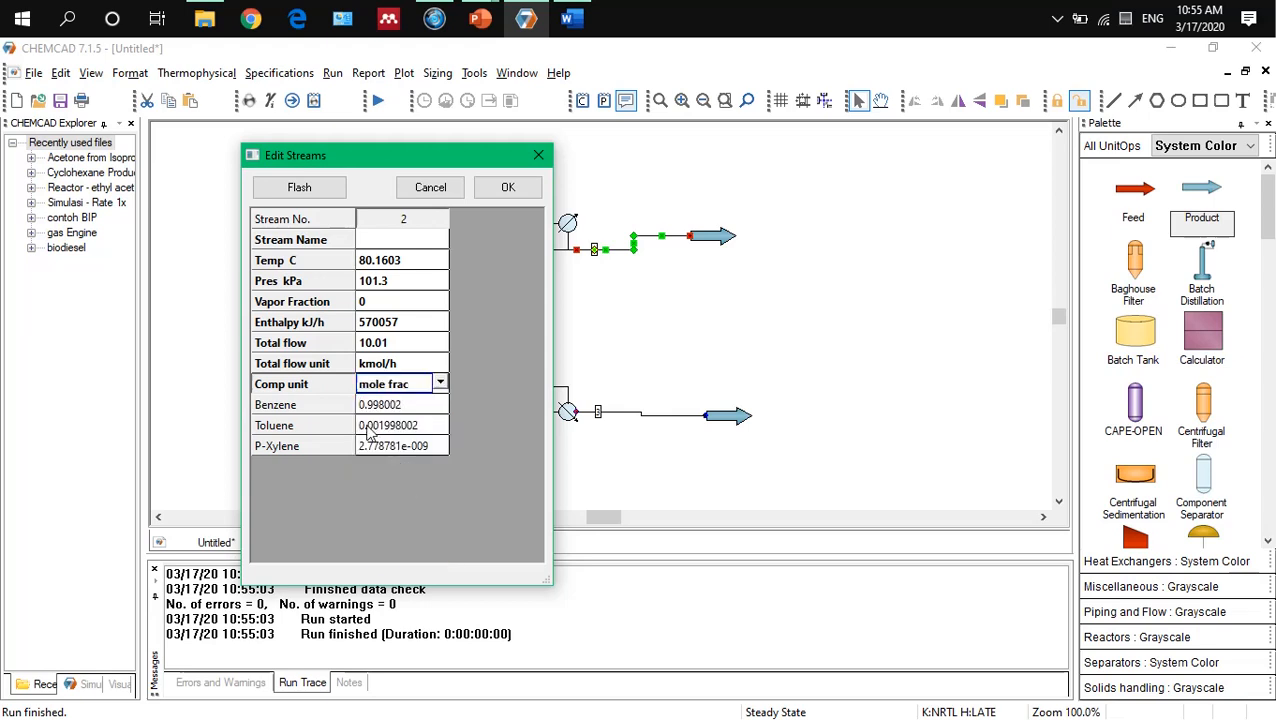
click(505, 188)
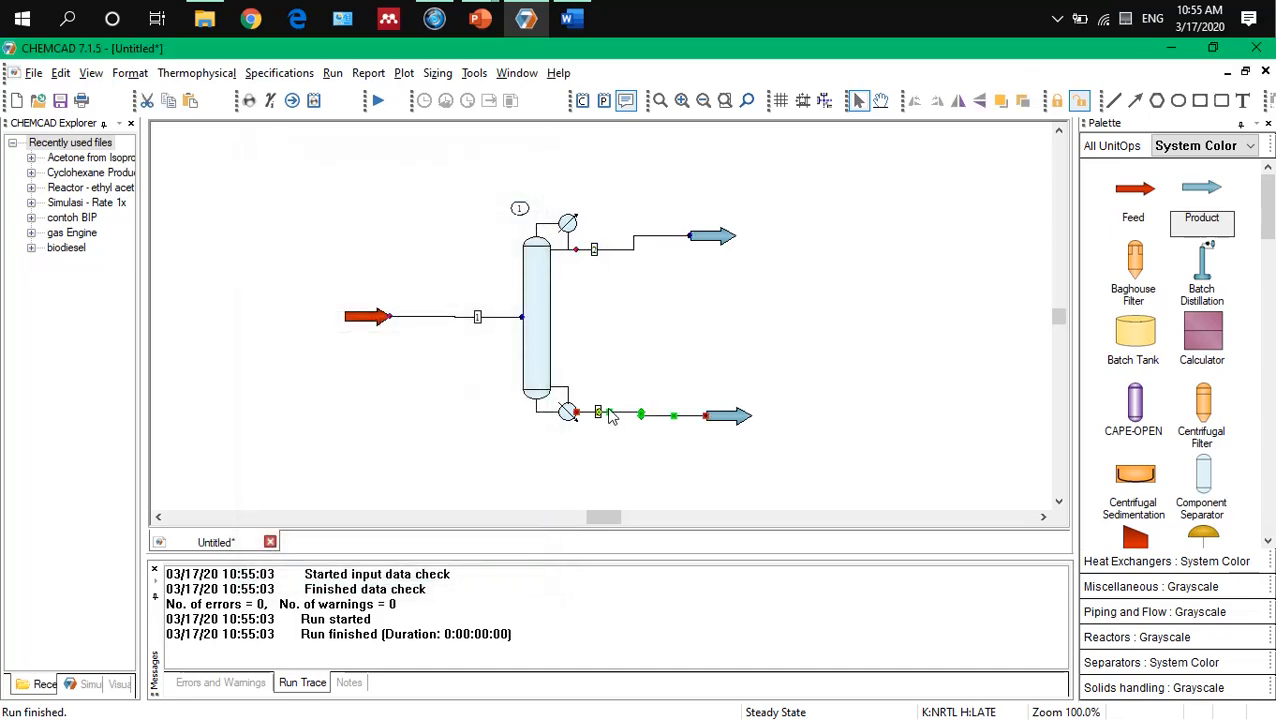
Step: Review the calculated conditions, flows and compositions of the bottoms and distillate streams
double_click(612, 417)
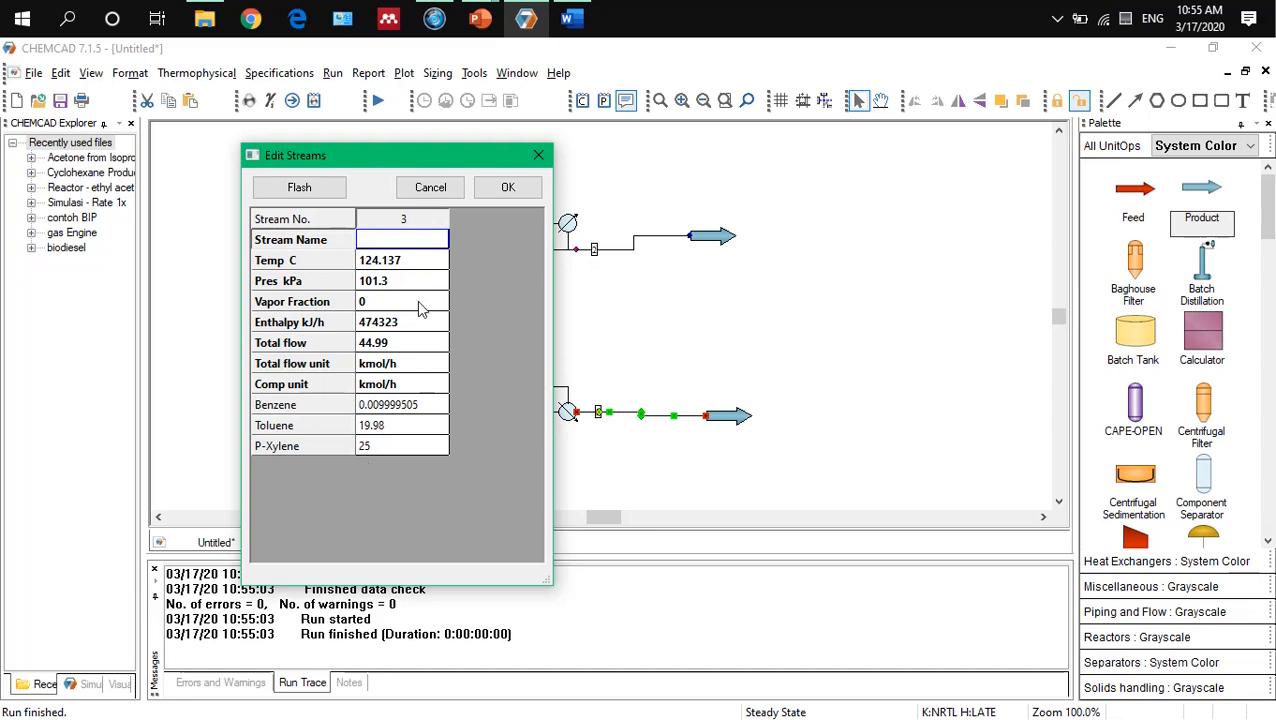
click(507, 187)
double_click(594, 249)
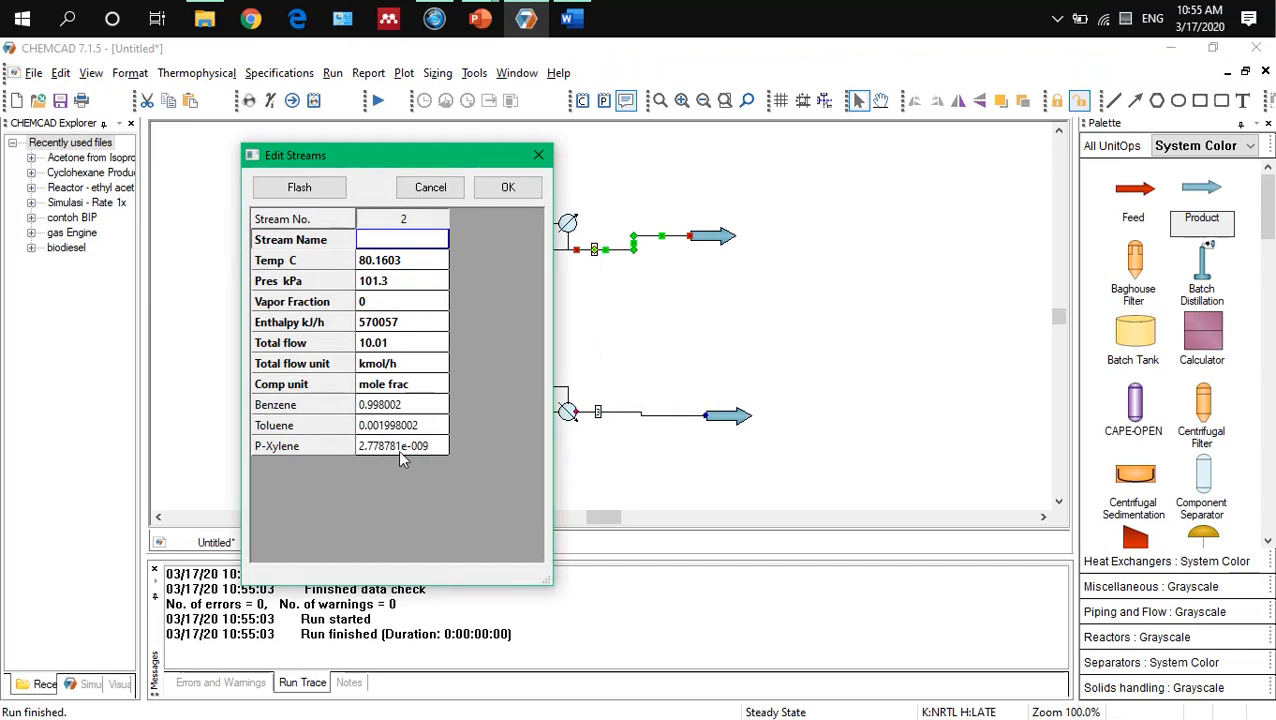
click(510, 188)
double_click(597, 413)
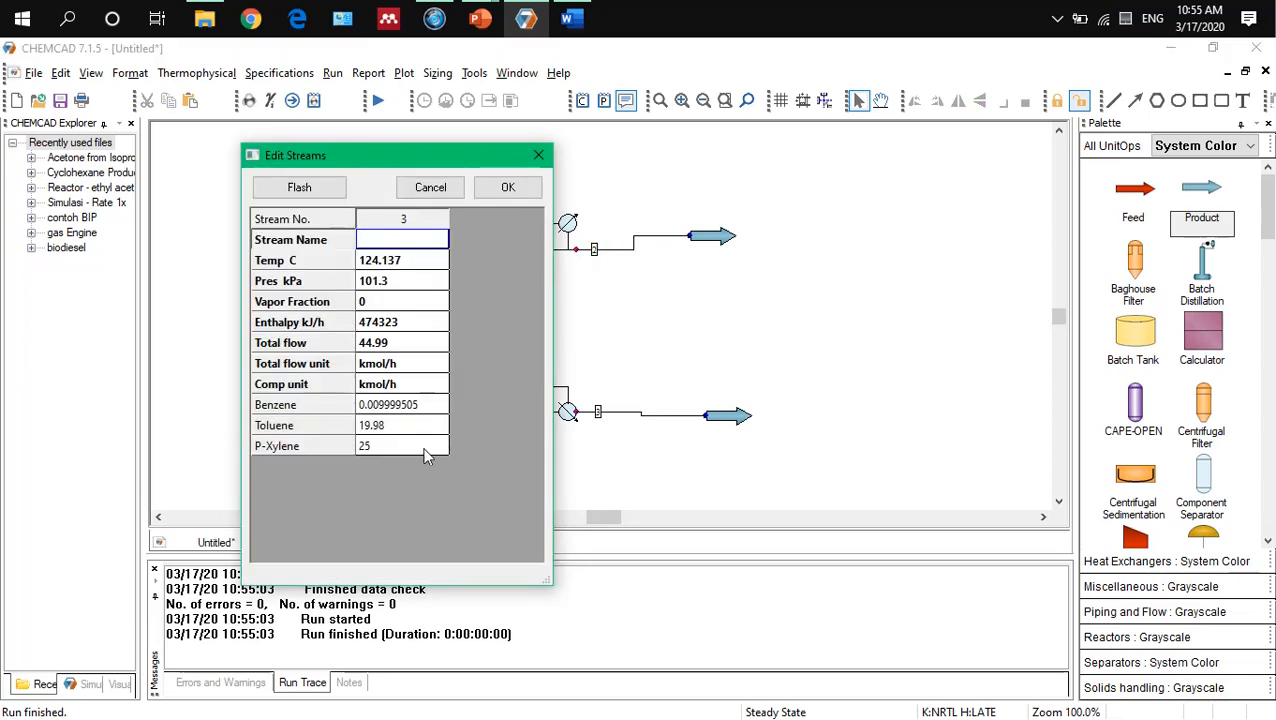
click(507, 188)
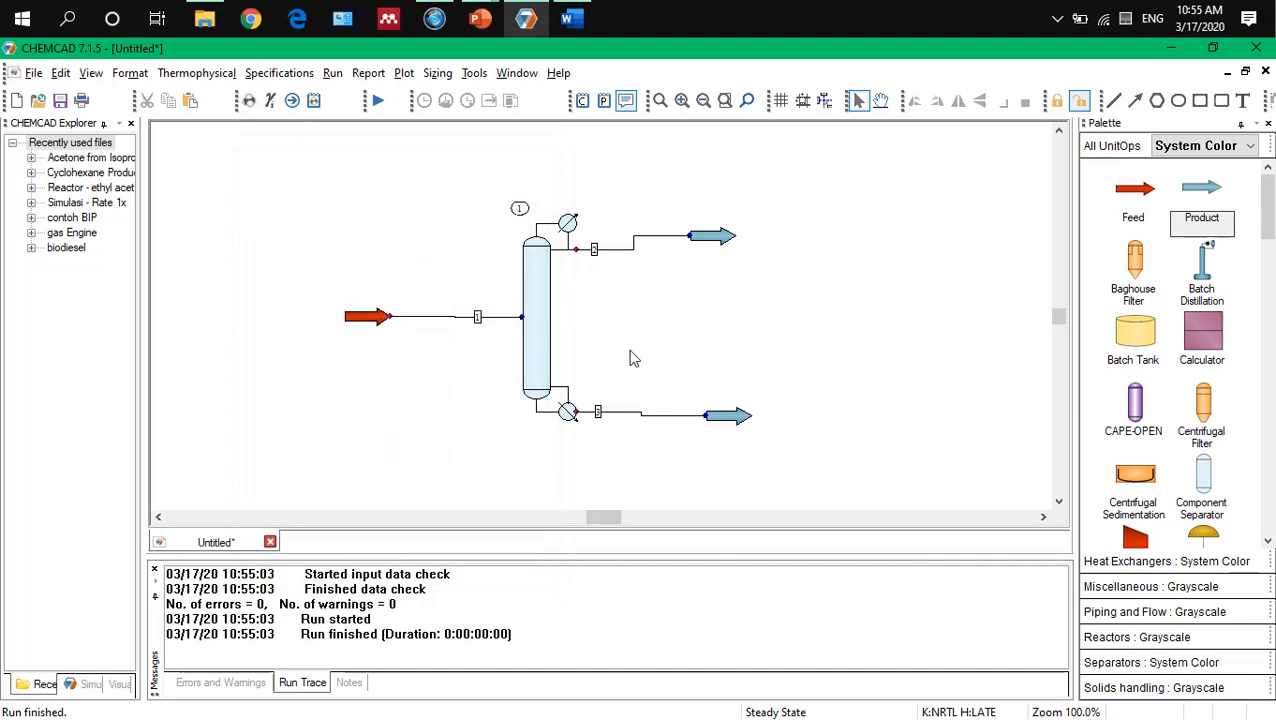
Step: Examine the shortcut column's number of stages, duties, feed stage and minimum reflux ratio against the specified reflux ratio
double_click(536, 302)
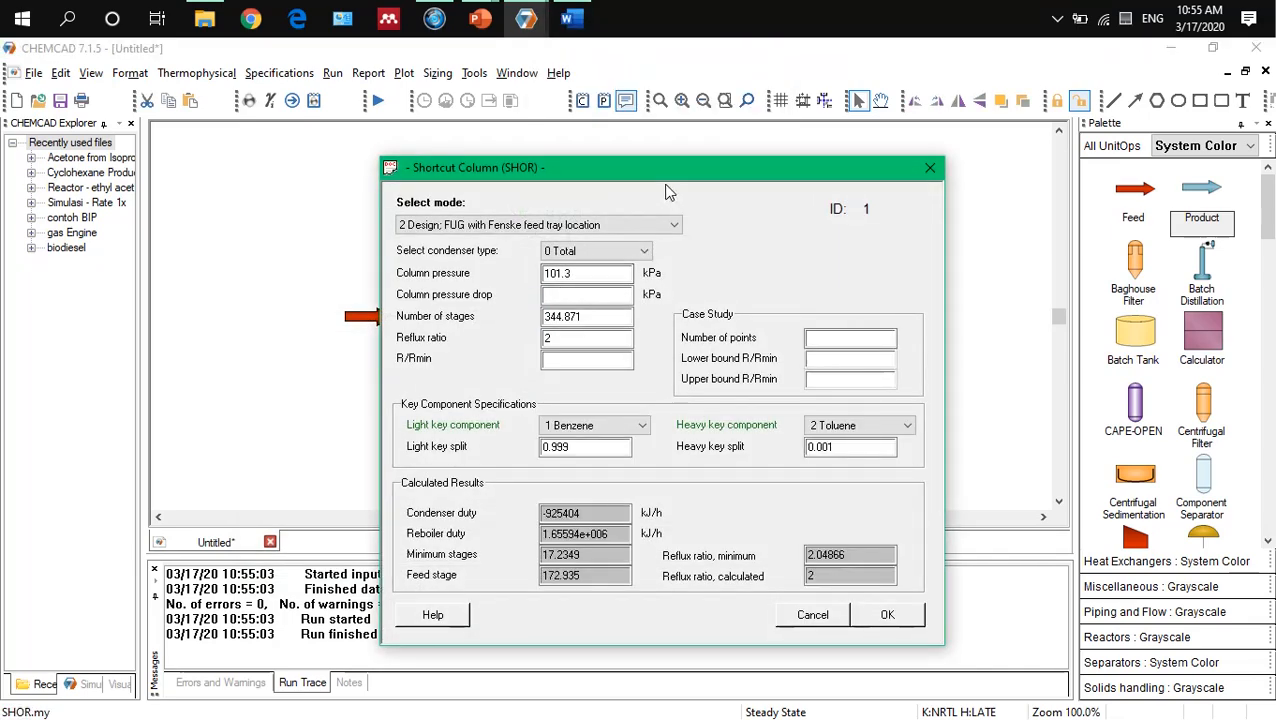
drag(598, 172, 488, 122)
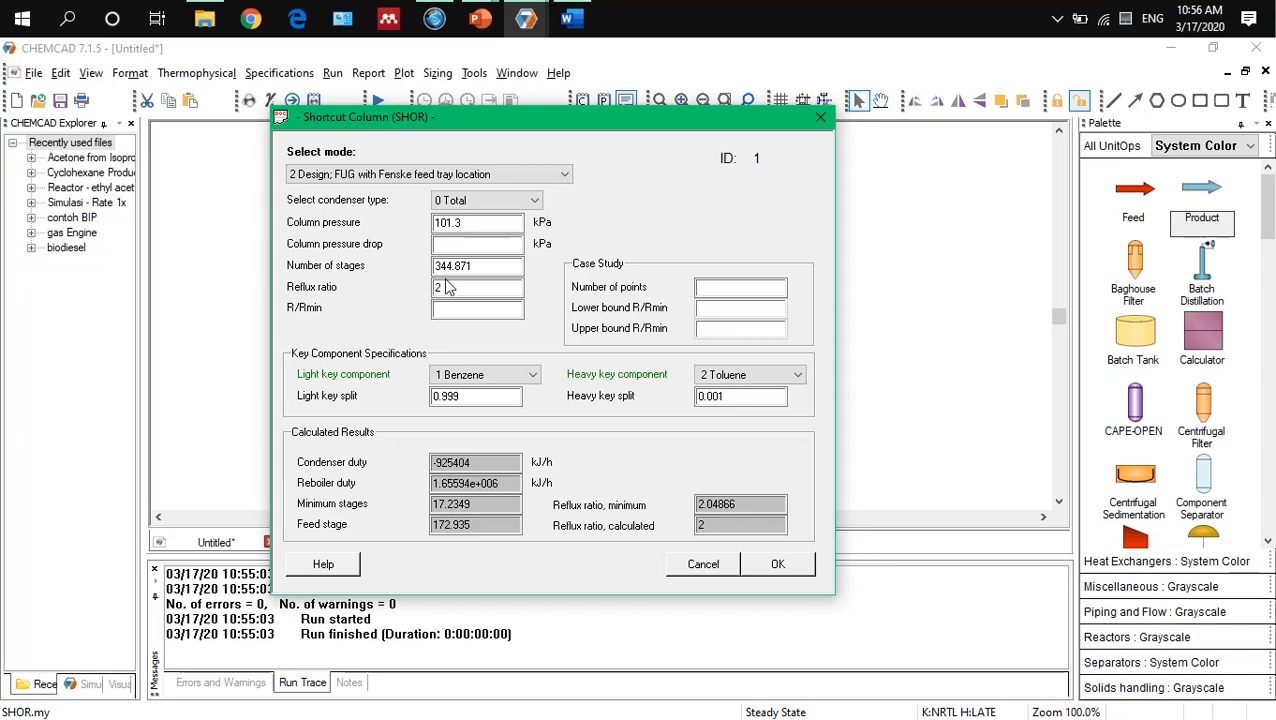
click(473, 288)
click(704, 509)
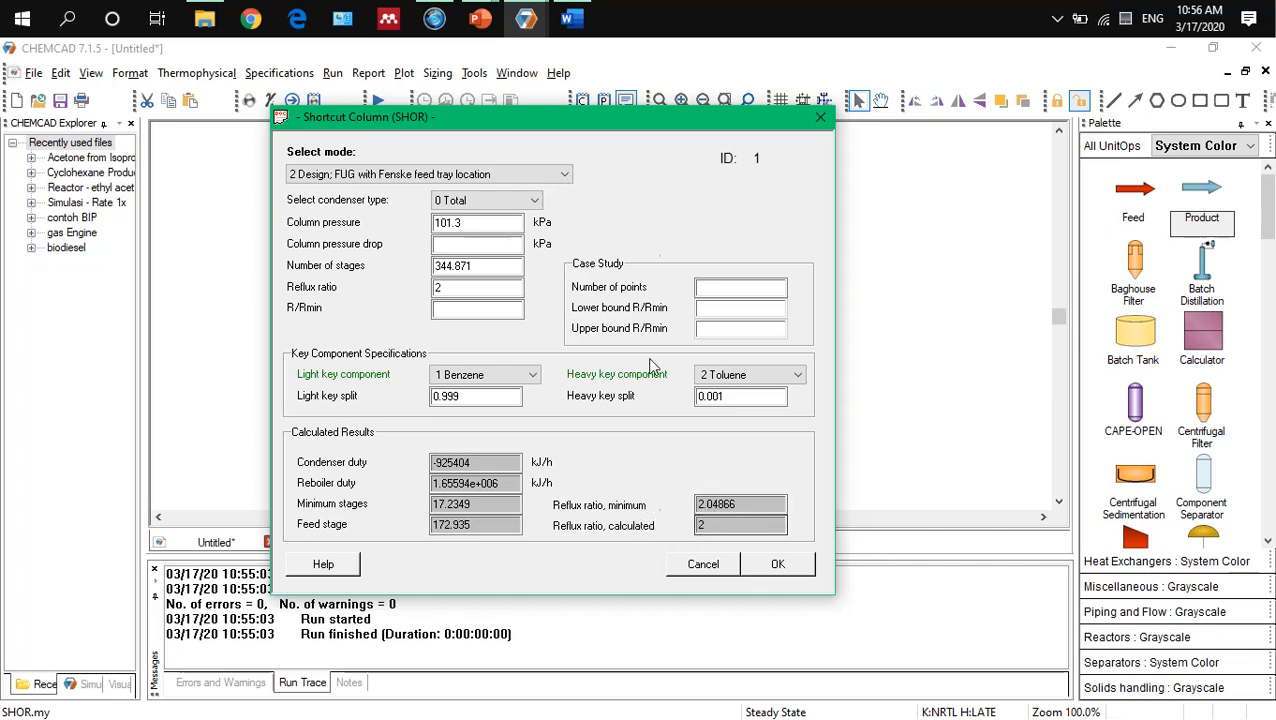
mouse_move(524, 20)
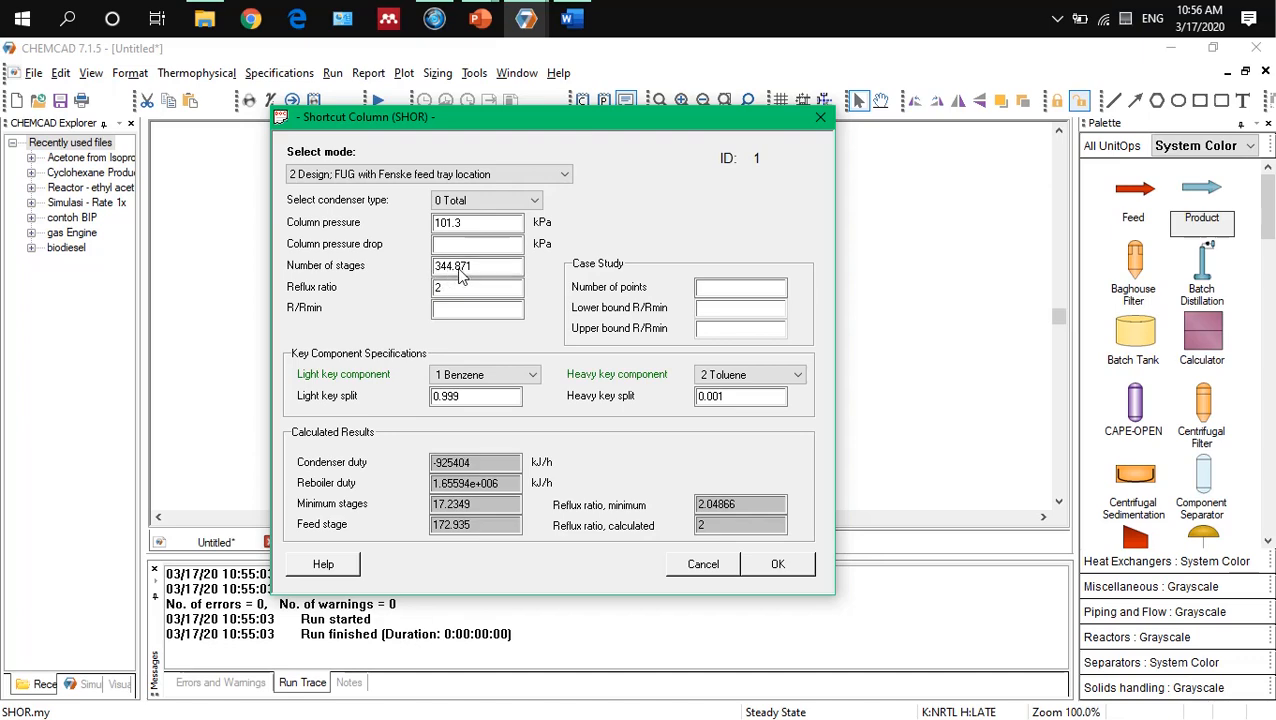
click(771, 564)
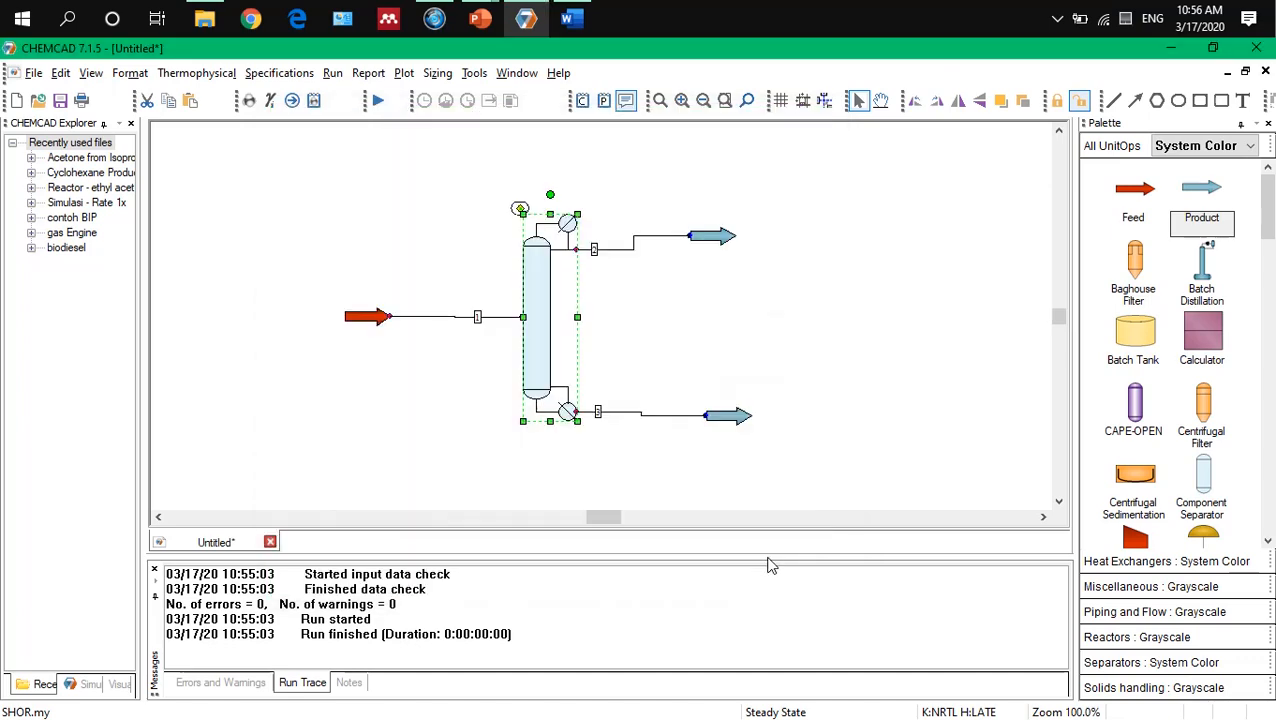
Step: Set the shortcut column's light key split to 0.99 and heavy key split to 0.01
double_click(540, 323)
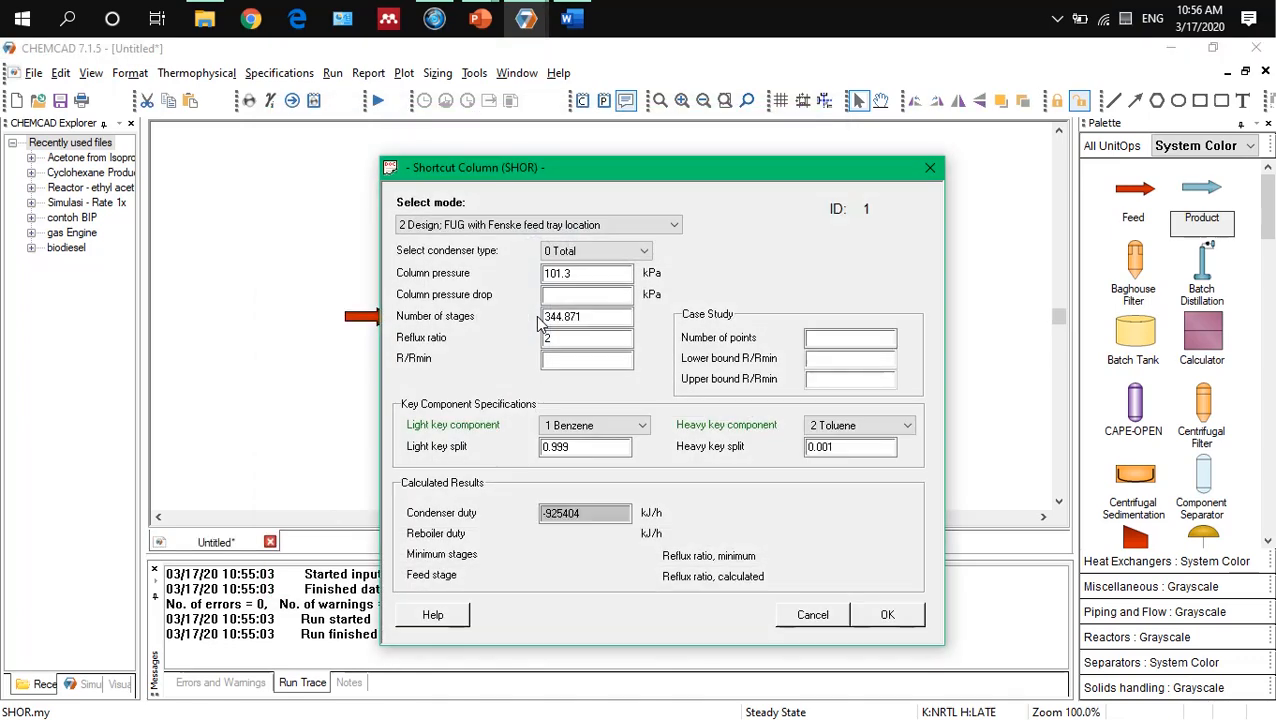
click(580, 447)
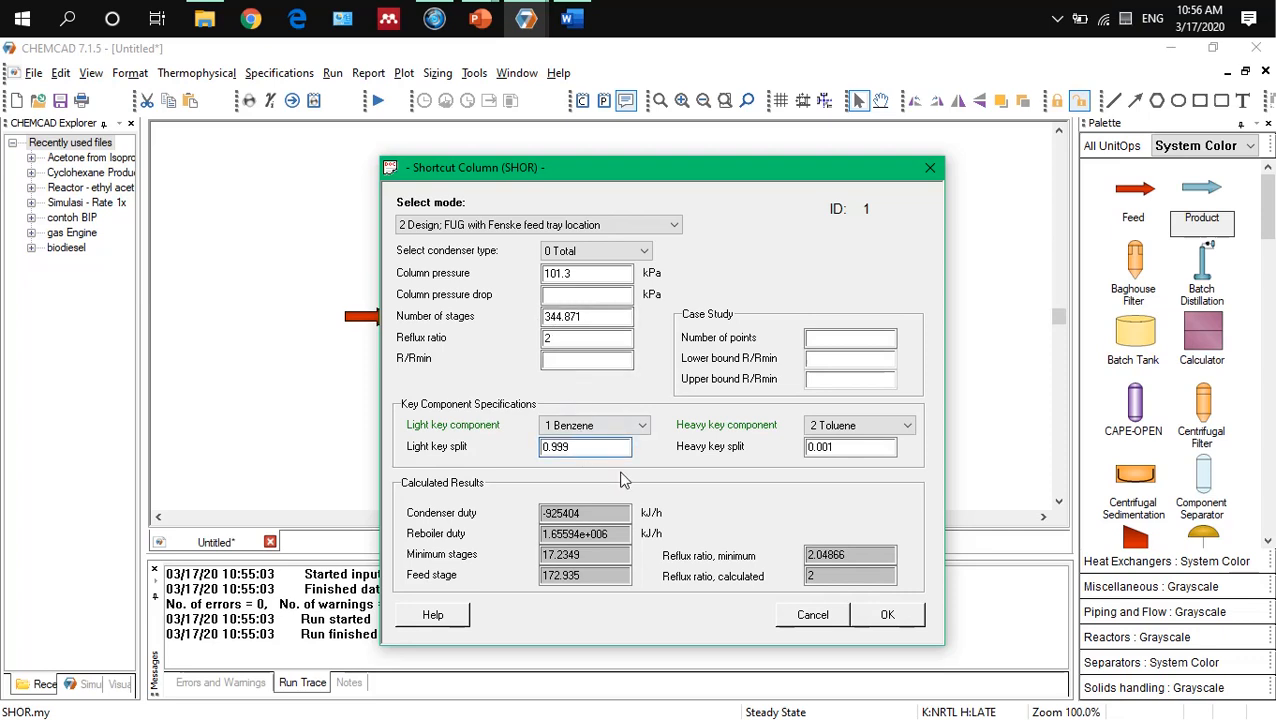
click(827, 453)
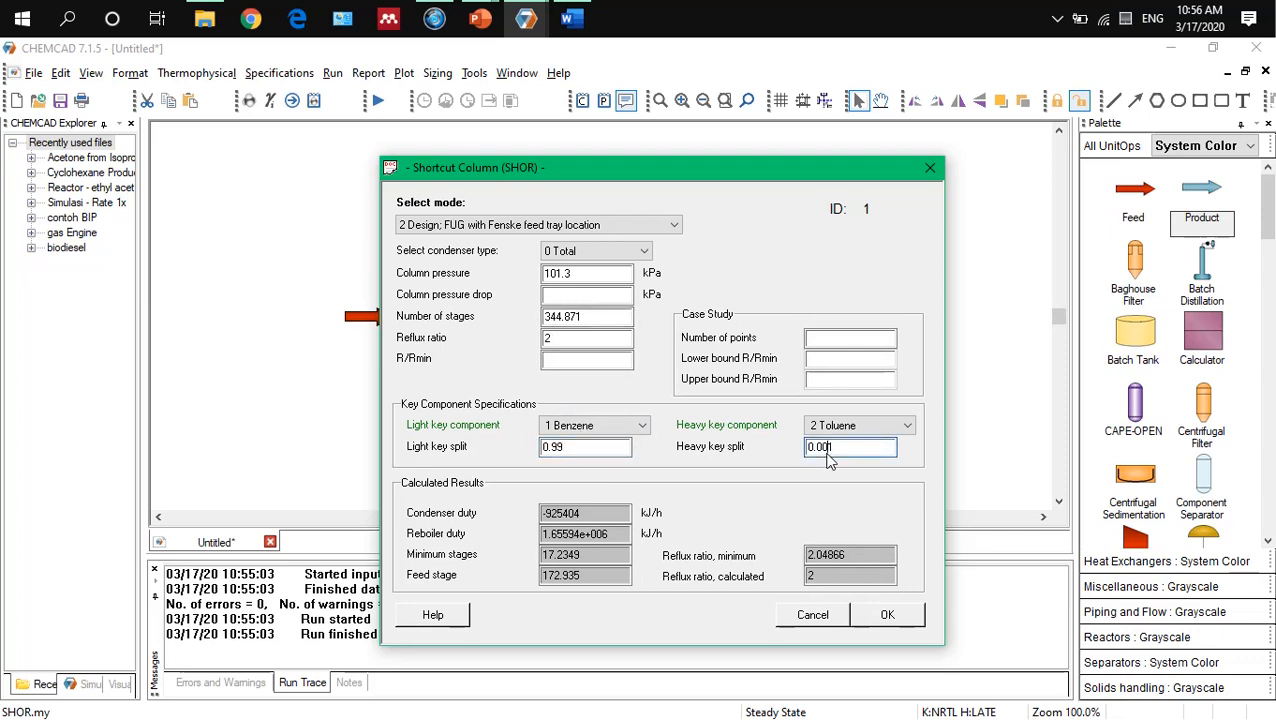
Step: Clear the column's reflux ratio, set R/Rmin to 2 instead, accept the specifications and rerun the simulation
double_click(579, 342)
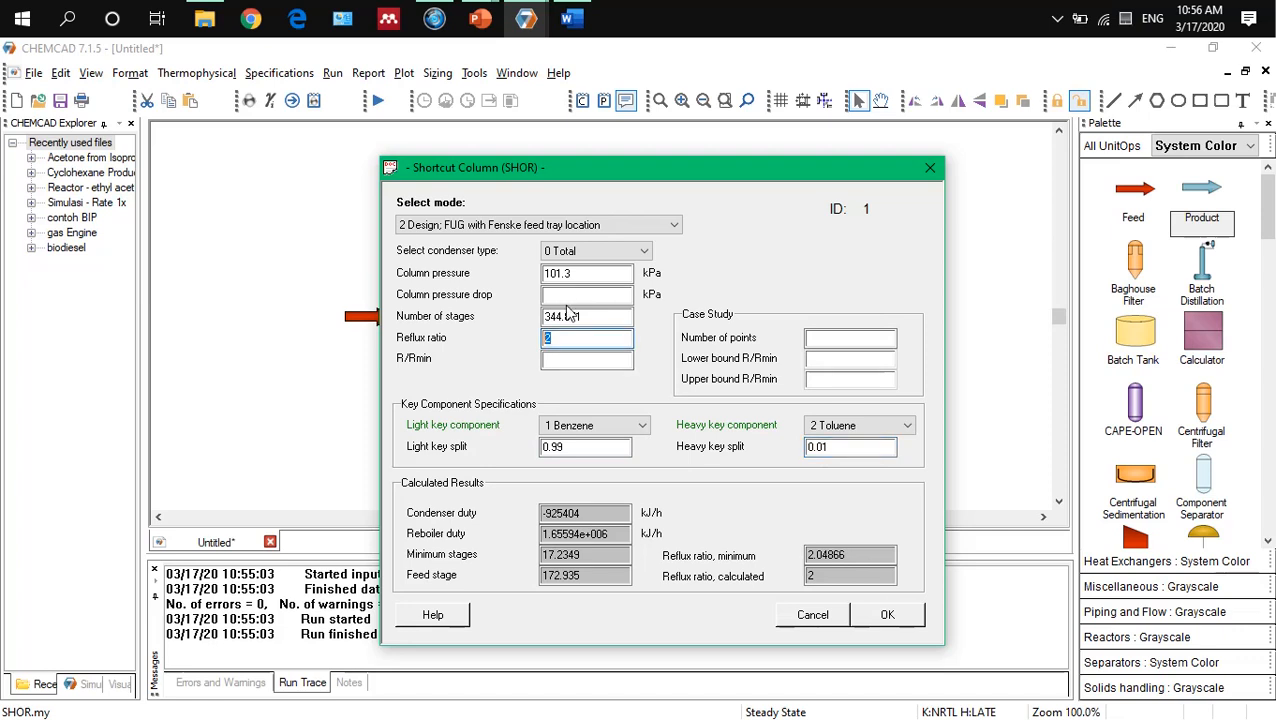
click(588, 363)
click(889, 622)
click(869, 248)
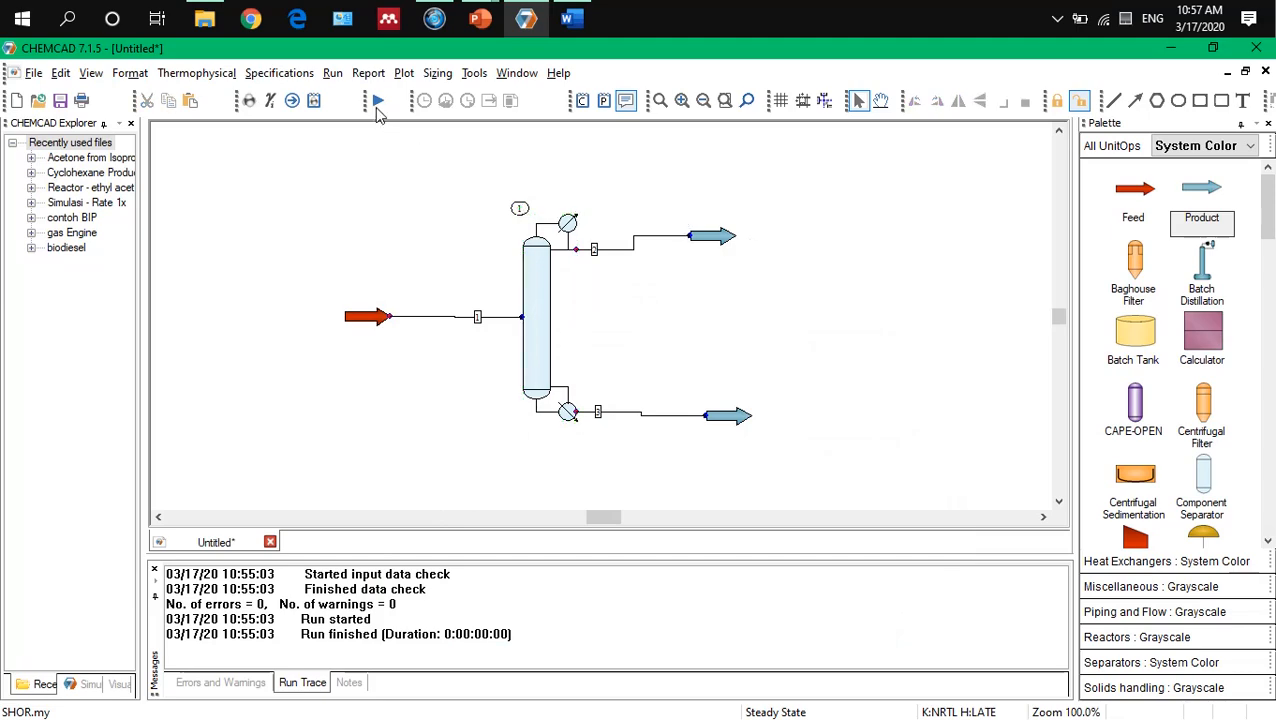
click(377, 102)
Step: Examine the recalculated shortcut column results and the distillate stream's flow and mole fractions
click(540, 280)
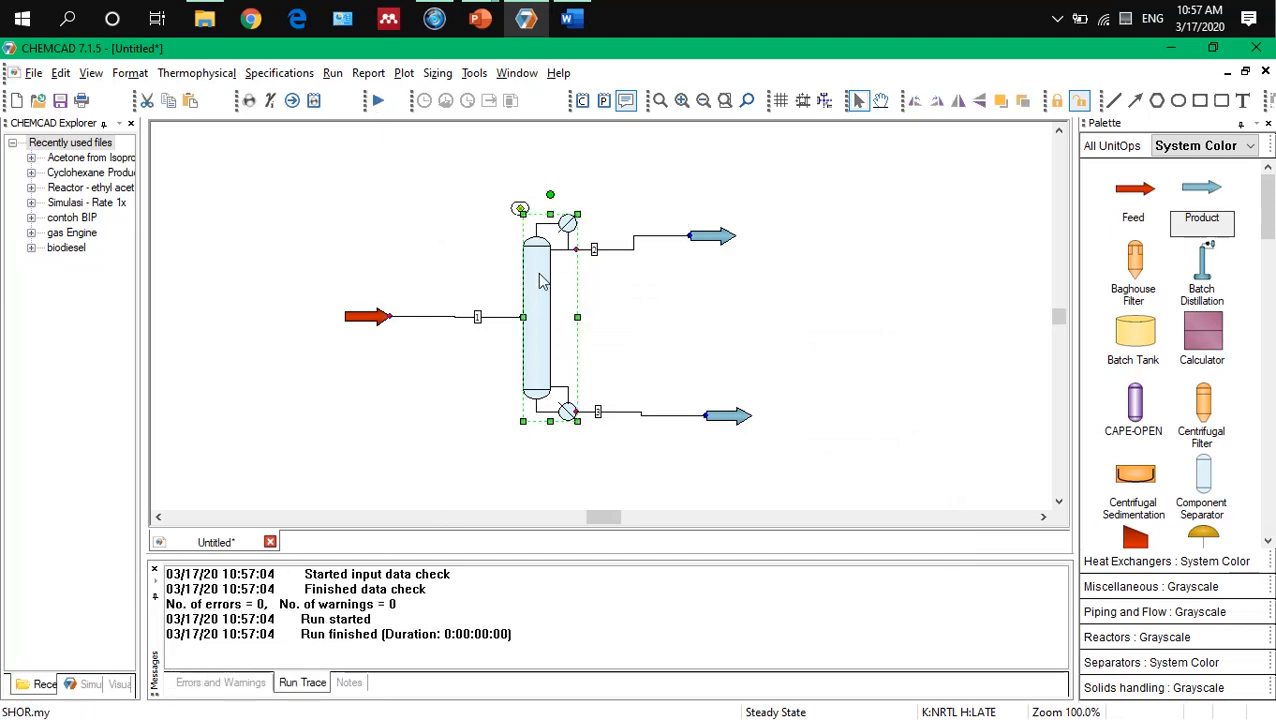
double_click(540, 280)
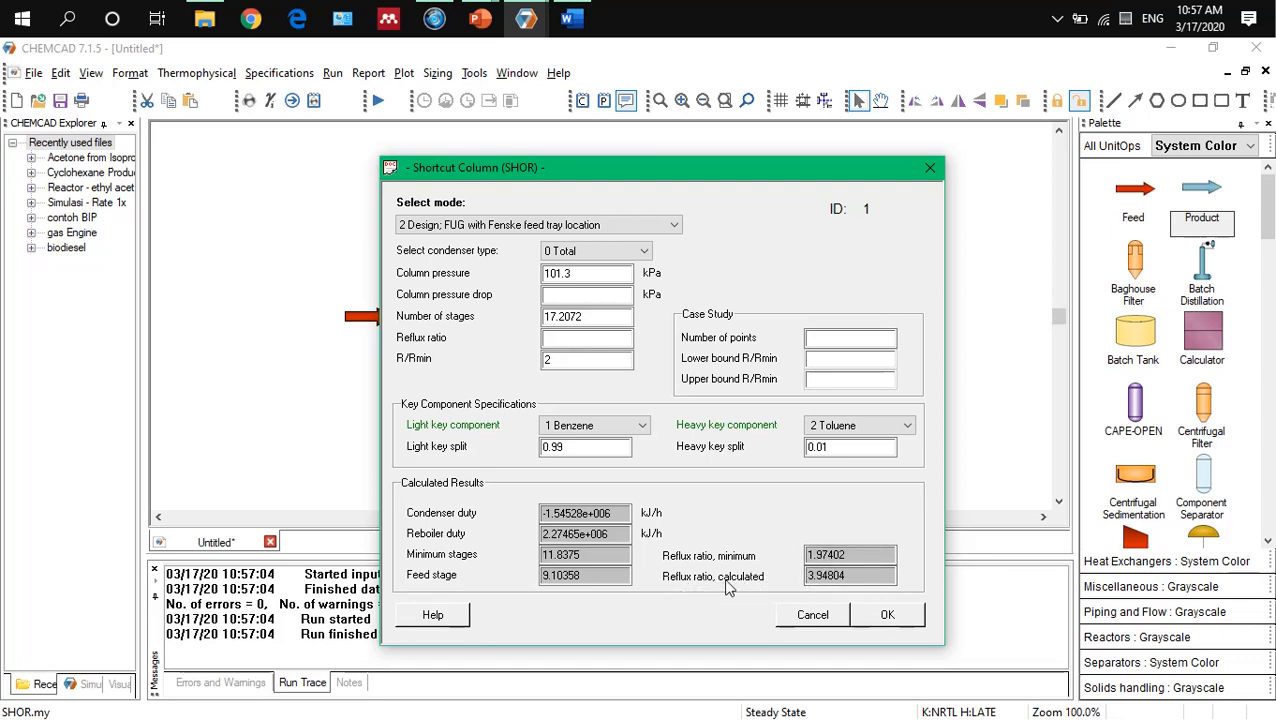
click(812, 578)
click(887, 615)
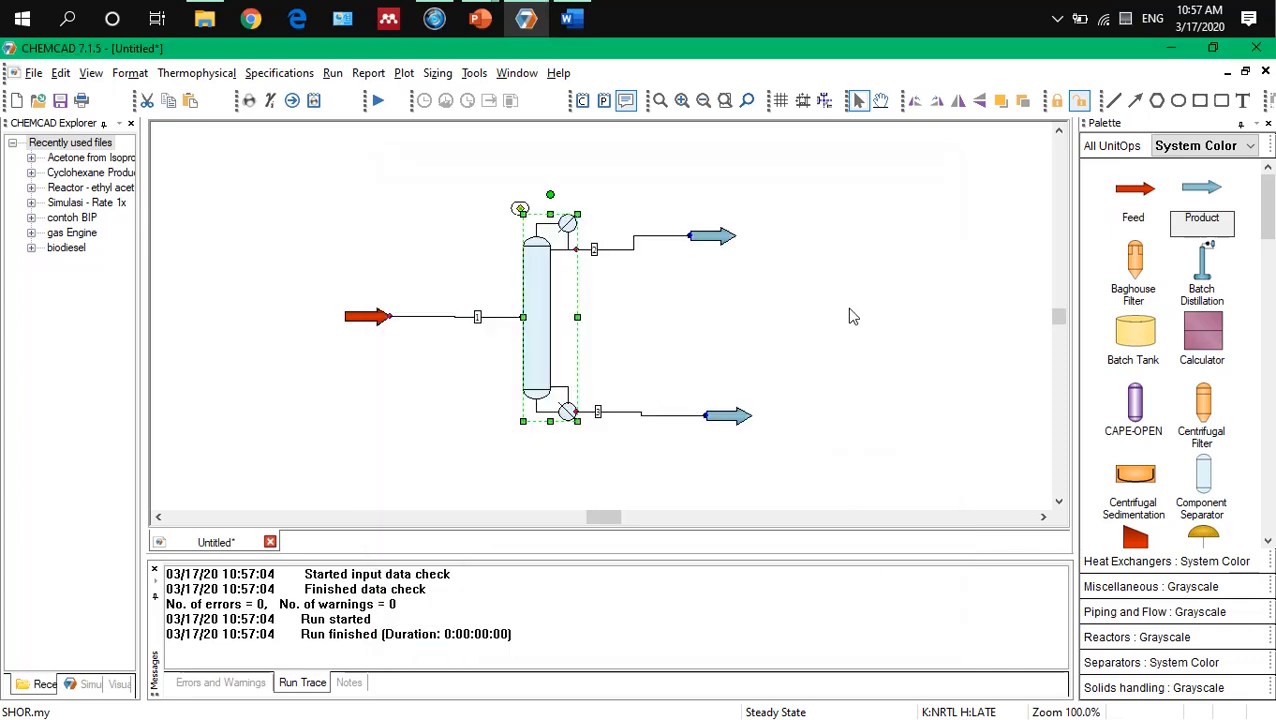
double_click(626, 259)
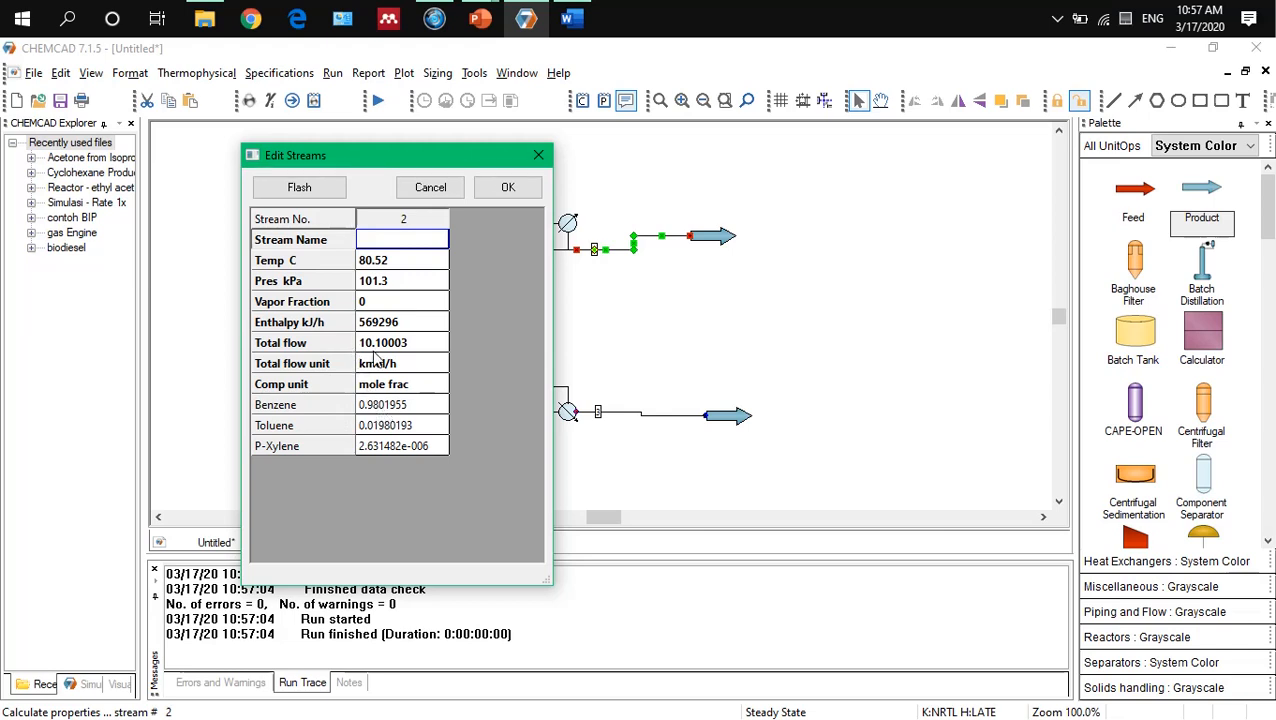
click(507, 187)
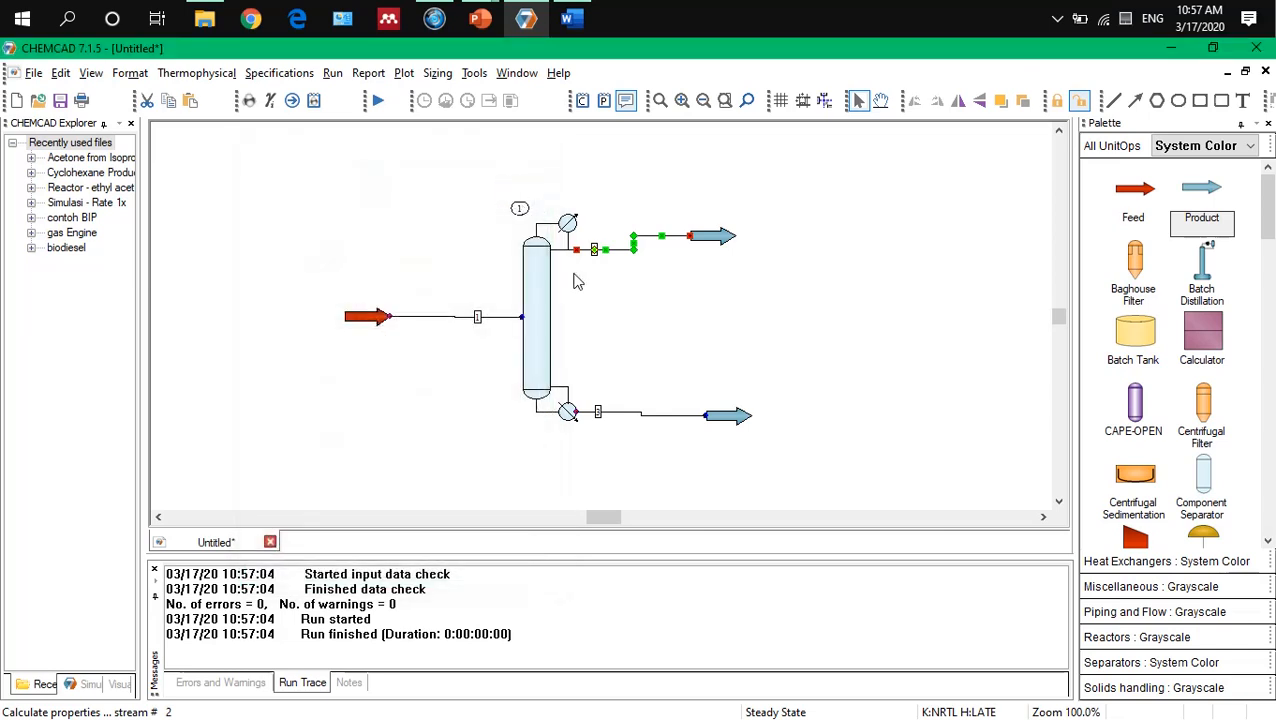
Step: Switch the bottoms stream's composition unit to mole frac, check its composition and accept the stream data
double_click(600, 418)
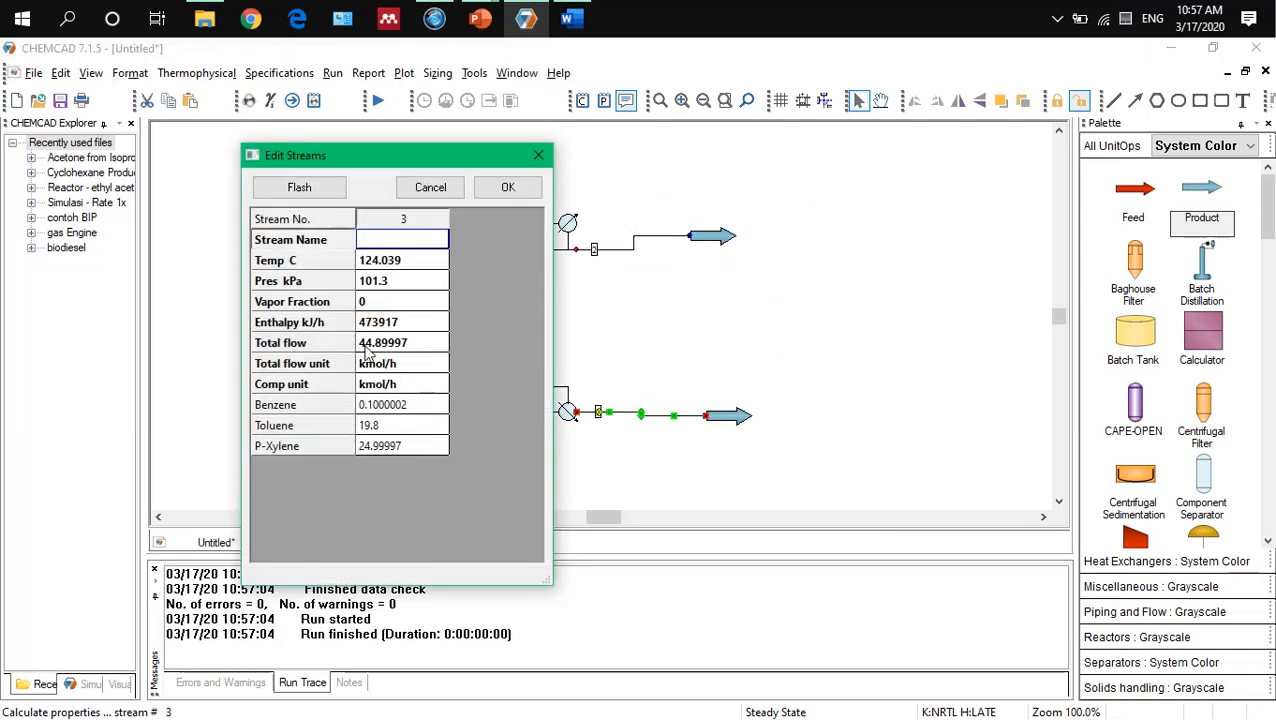
click(412, 386)
click(439, 385)
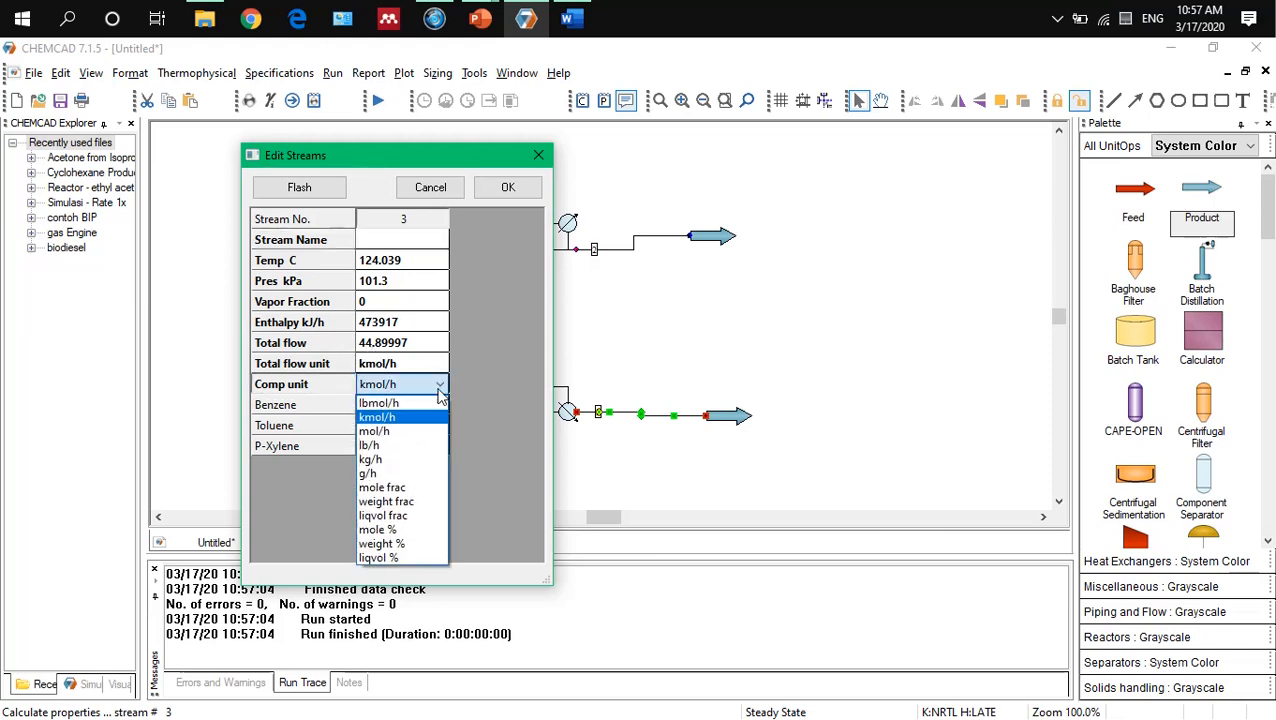
click(418, 487)
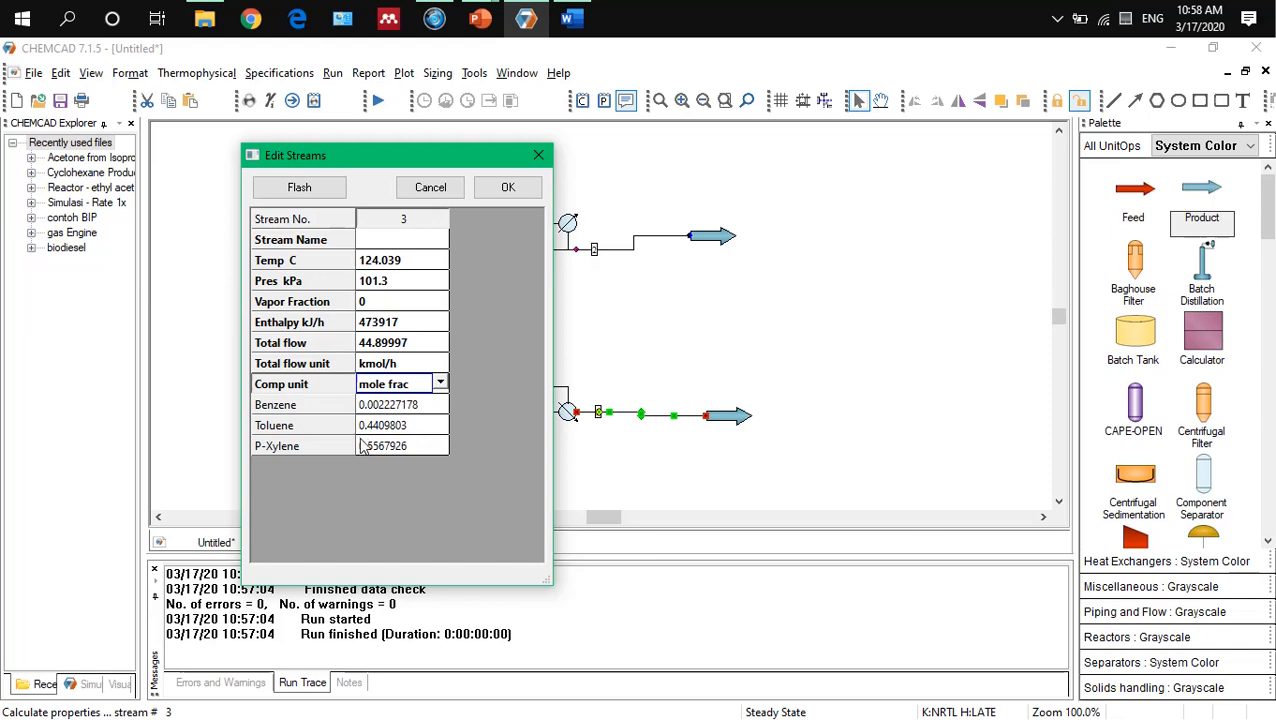
click(507, 188)
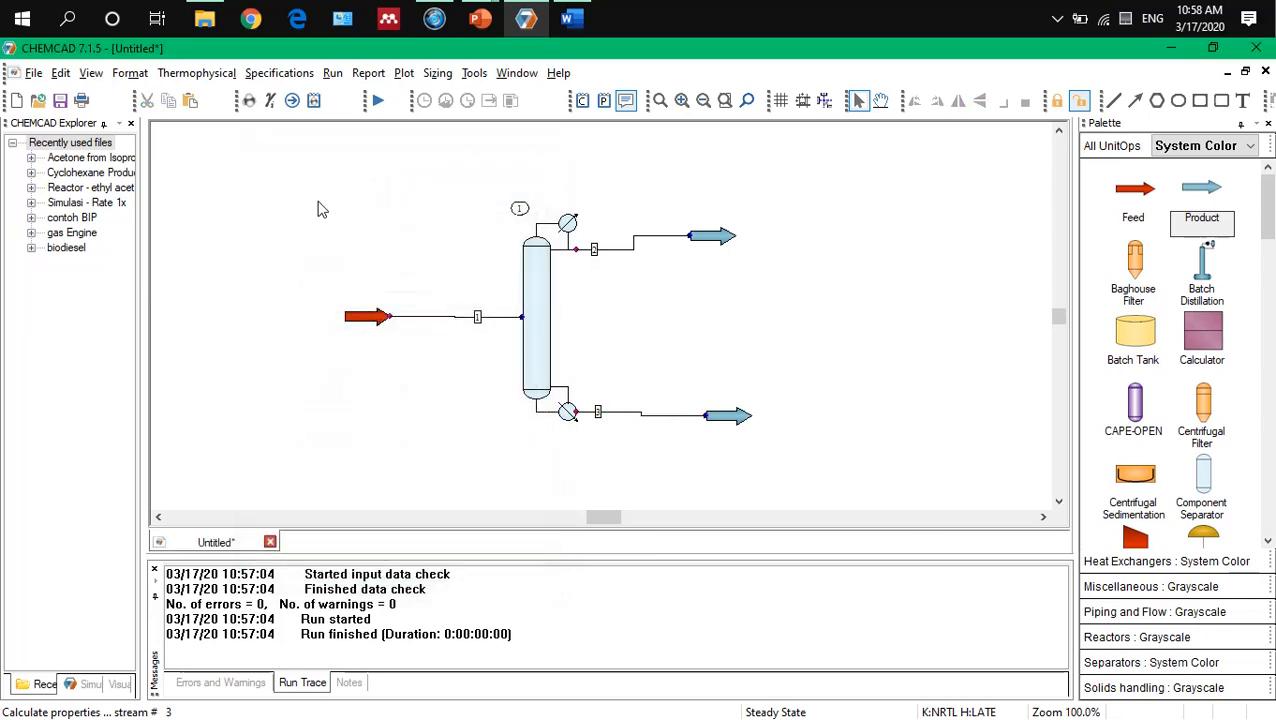
Step: Move the whole shortcut column flowsheet leftward to free space beside it for another column
key(ctrl+a)
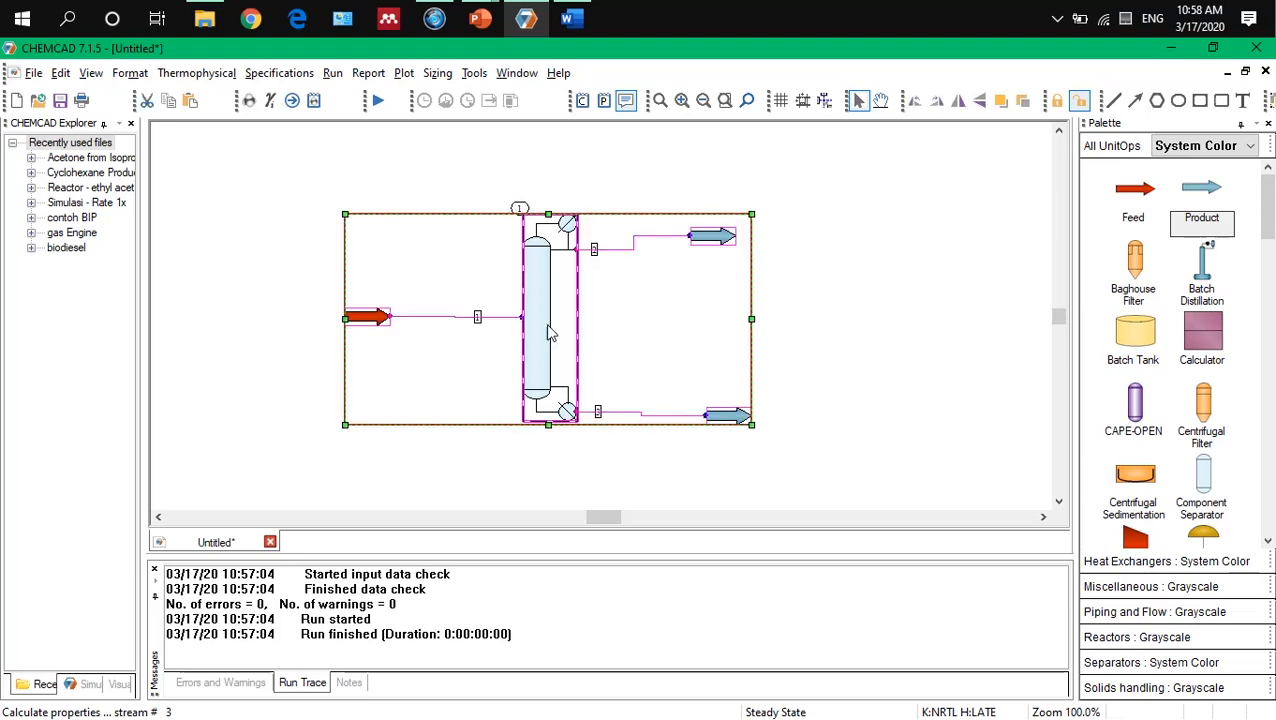
drag(548, 325, 385, 339)
click(656, 318)
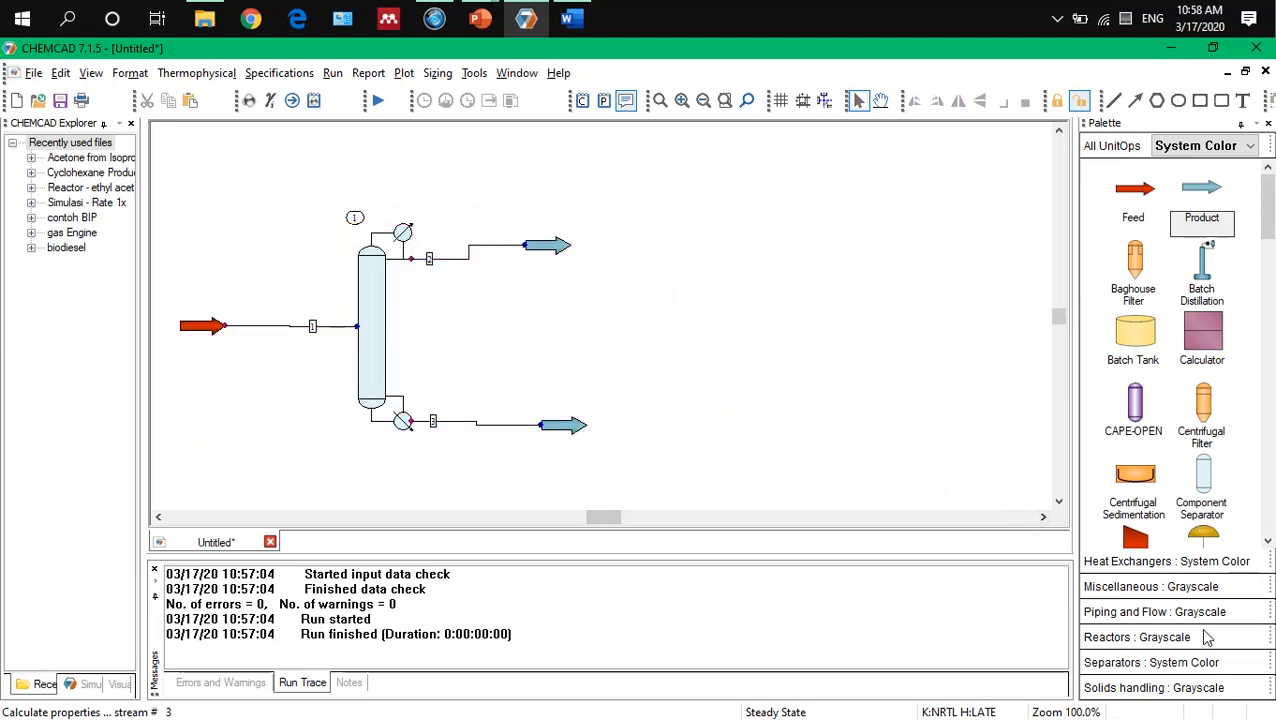
Step: Place an SCDS Distillation column to the right of the shortcut flowsheet, with one feed arrow before it and two product arrows beyond it
click(1155, 662)
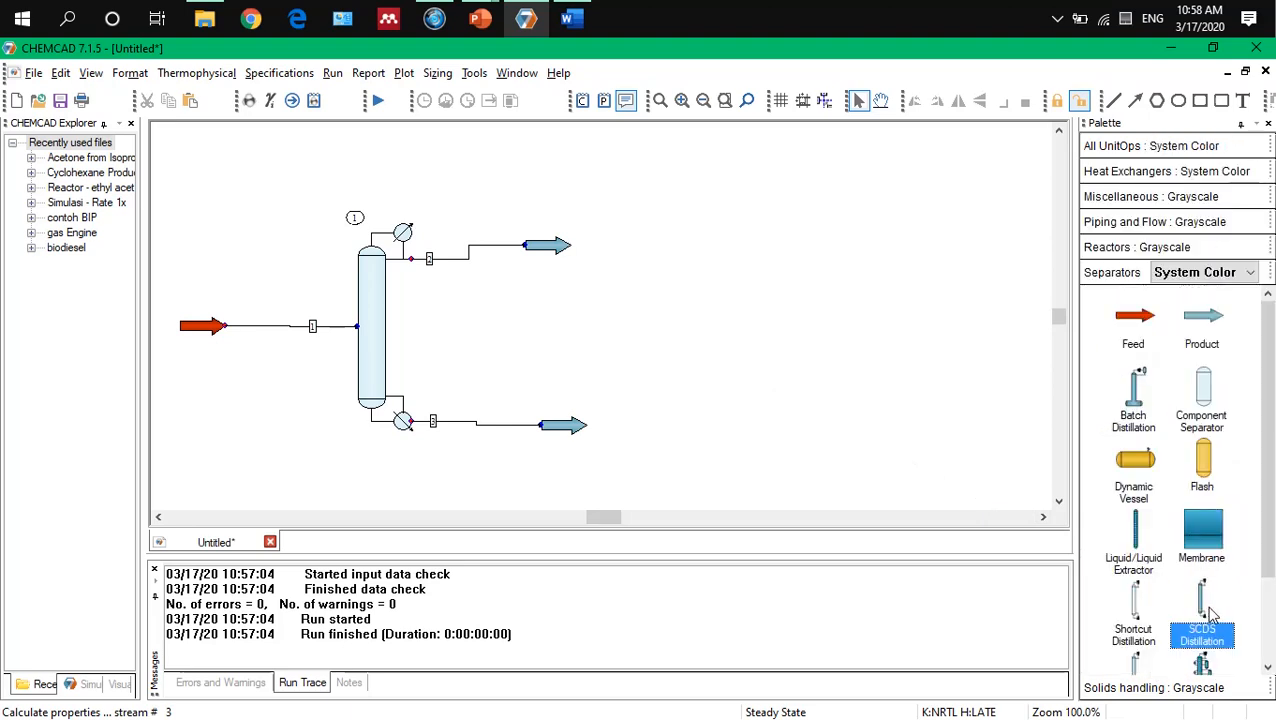
click(824, 330)
click(1125, 340)
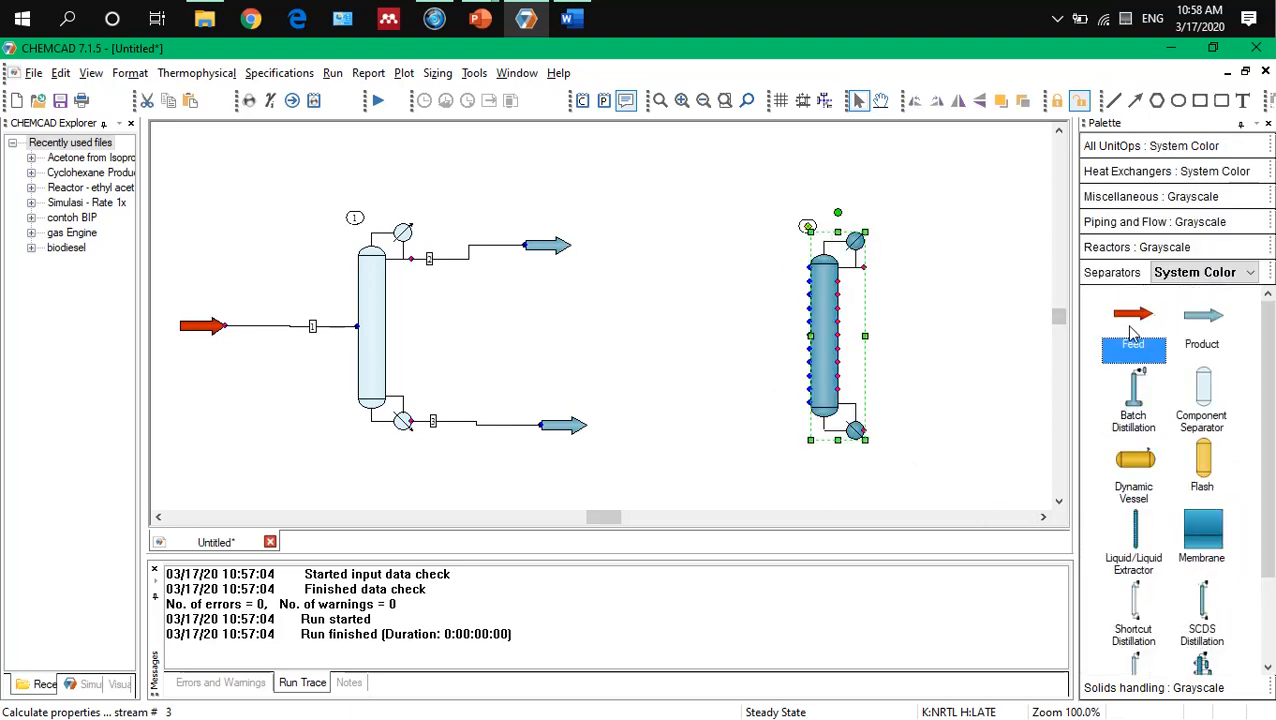
click(714, 322)
click(1216, 324)
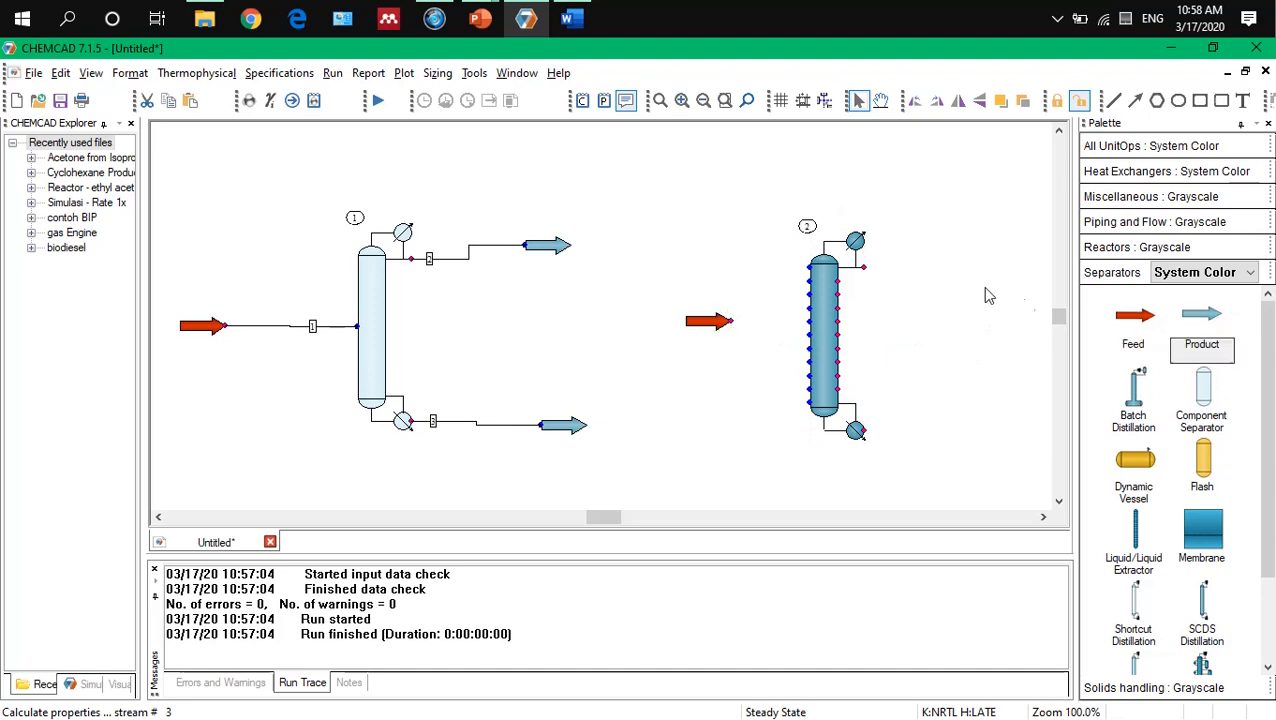
click(950, 267)
click(1198, 340)
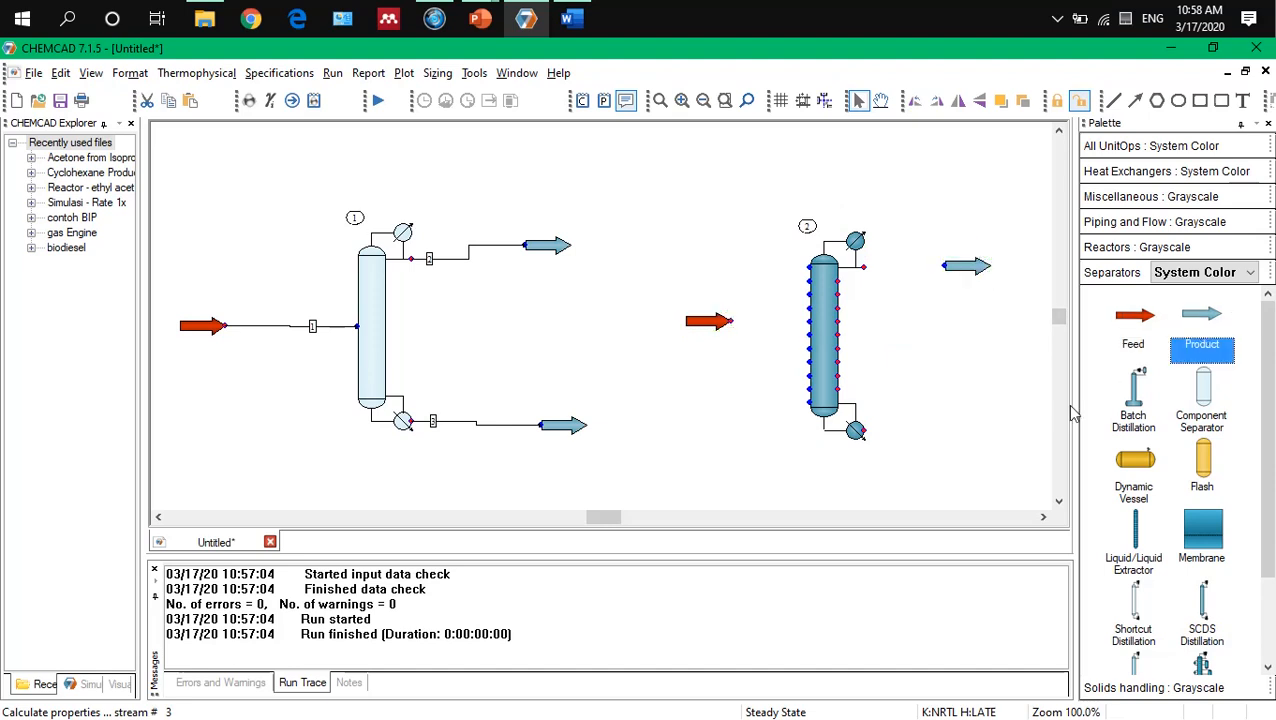
click(948, 433)
Step: Shift the new feed arrow slightly left and connect it by a stream to a mid-height inlet of the SCDS column
drag(711, 323, 698, 326)
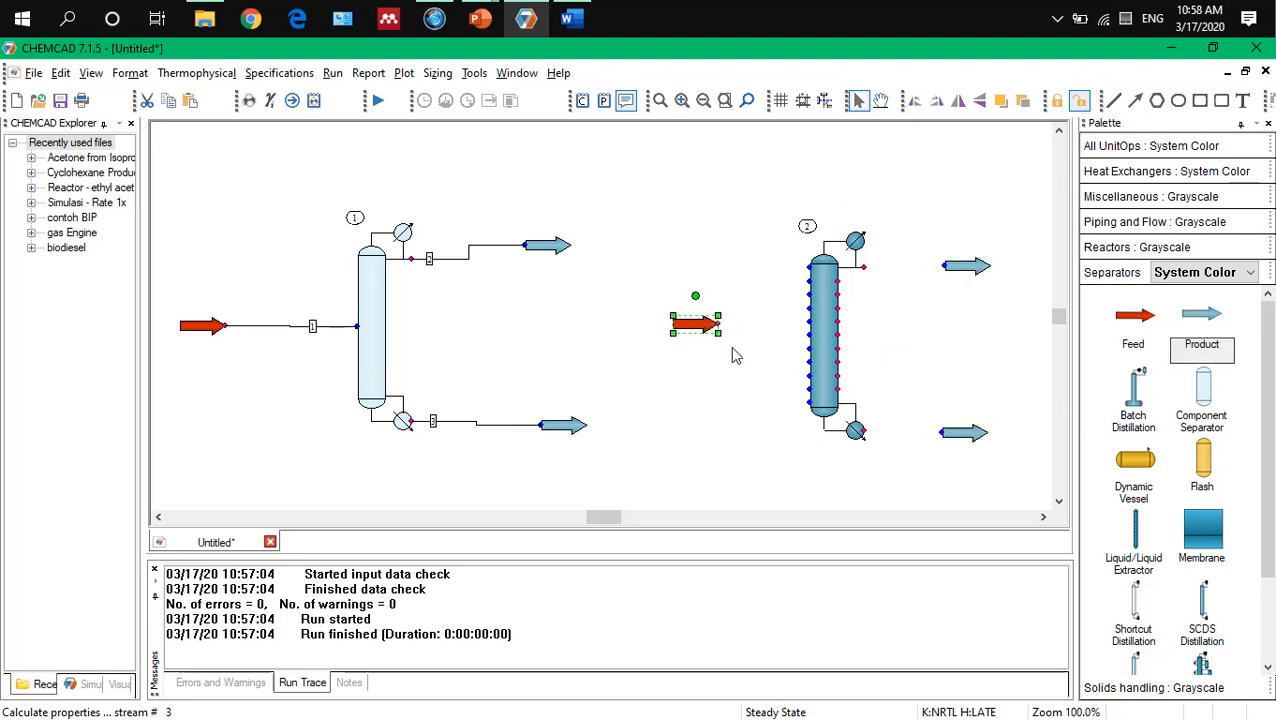
click(757, 362)
click(719, 325)
click(808, 324)
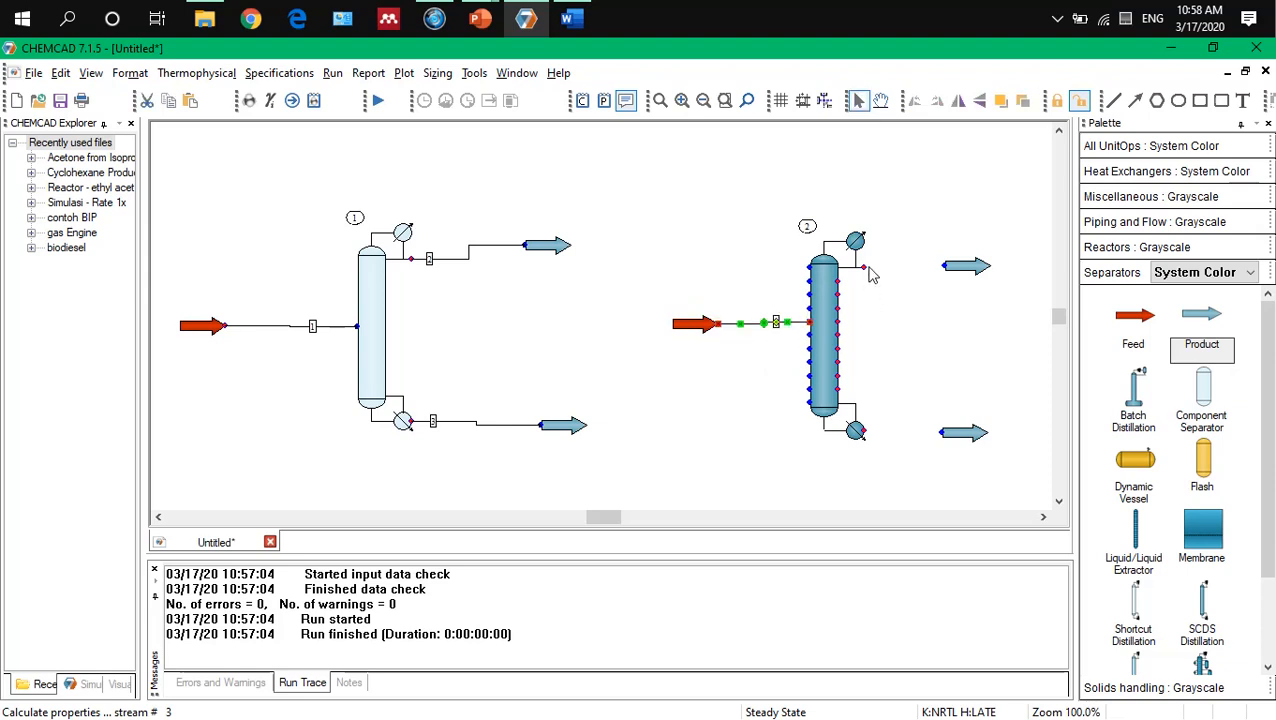
Step: Connect the SCDS column's condenser outlet to the upper product arrow and its reboiler outlet to the lower one
click(861, 268)
click(871, 263)
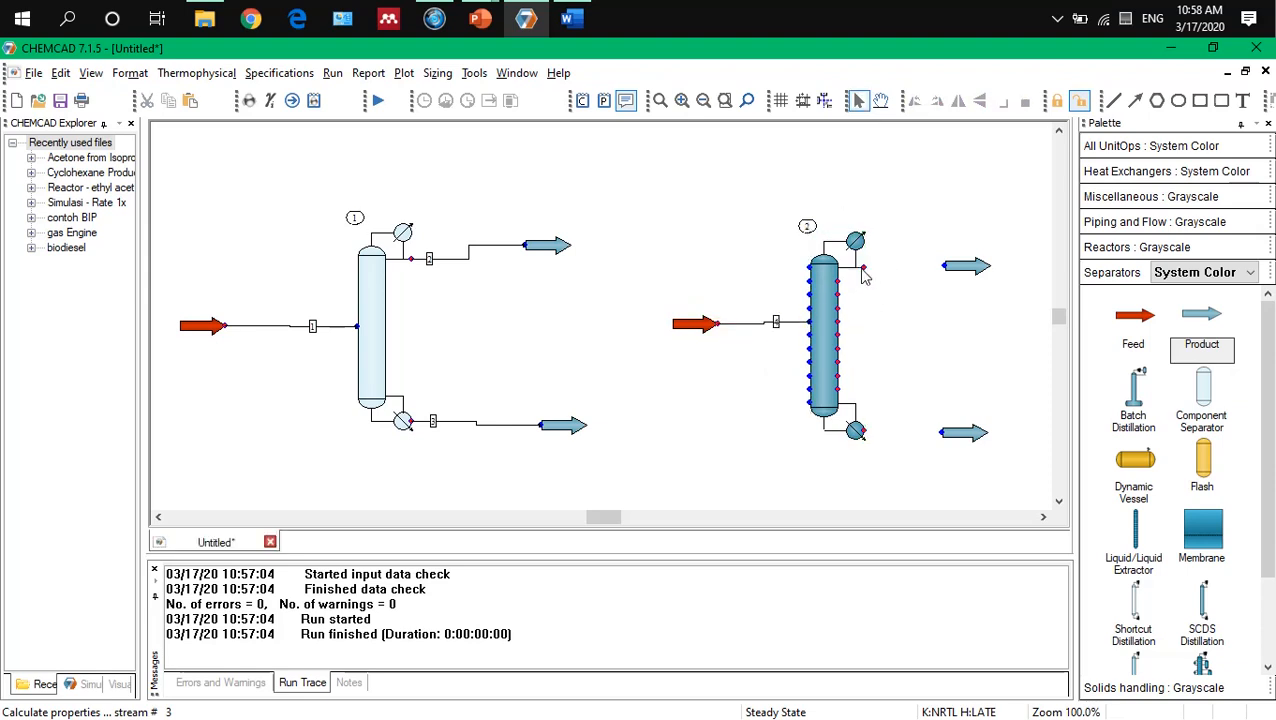
click(862, 268)
click(943, 266)
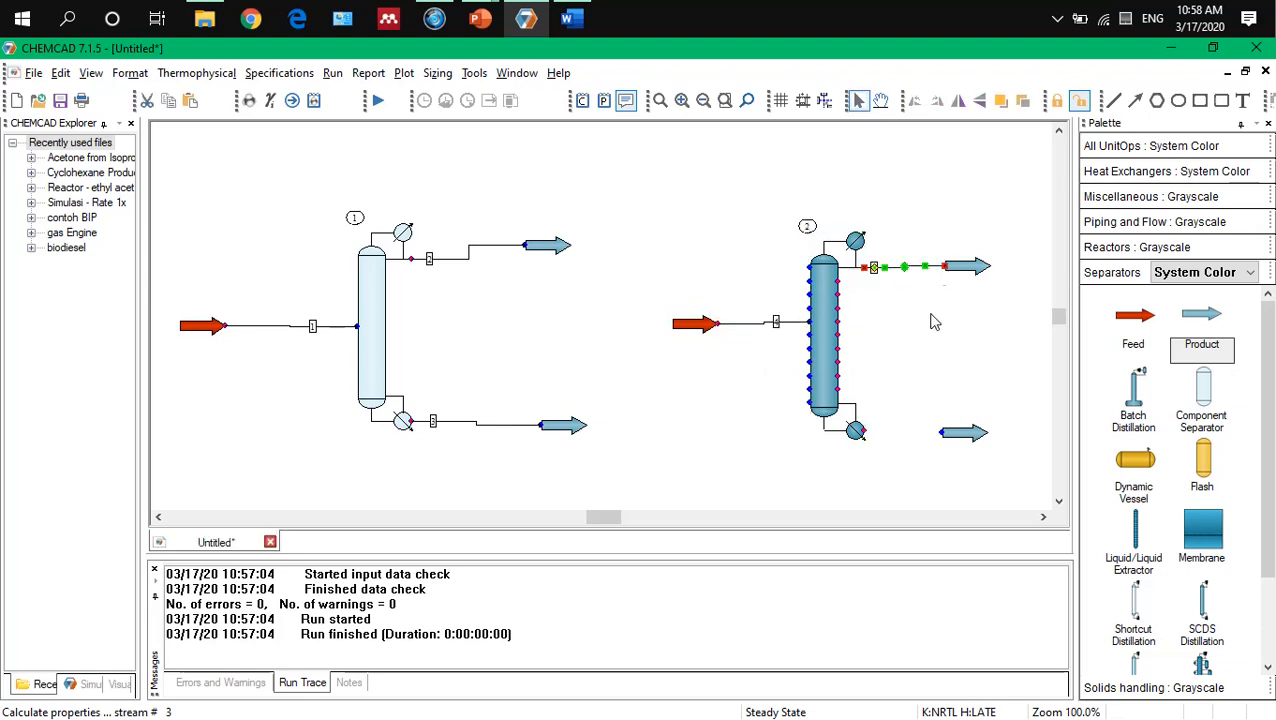
click(866, 432)
click(943, 432)
click(648, 276)
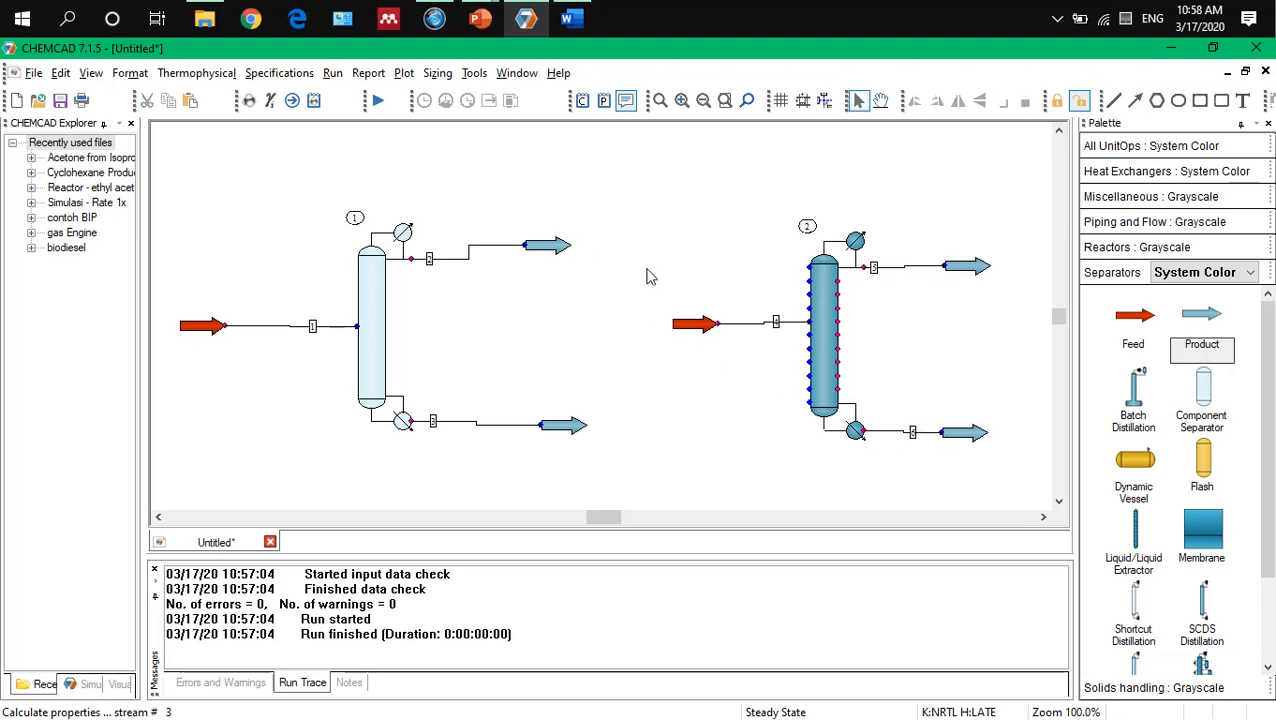
Step: Open the SCDS column's feed stream and set its temperature to 45 C and pressure to 101.3 kPa
double_click(690, 323)
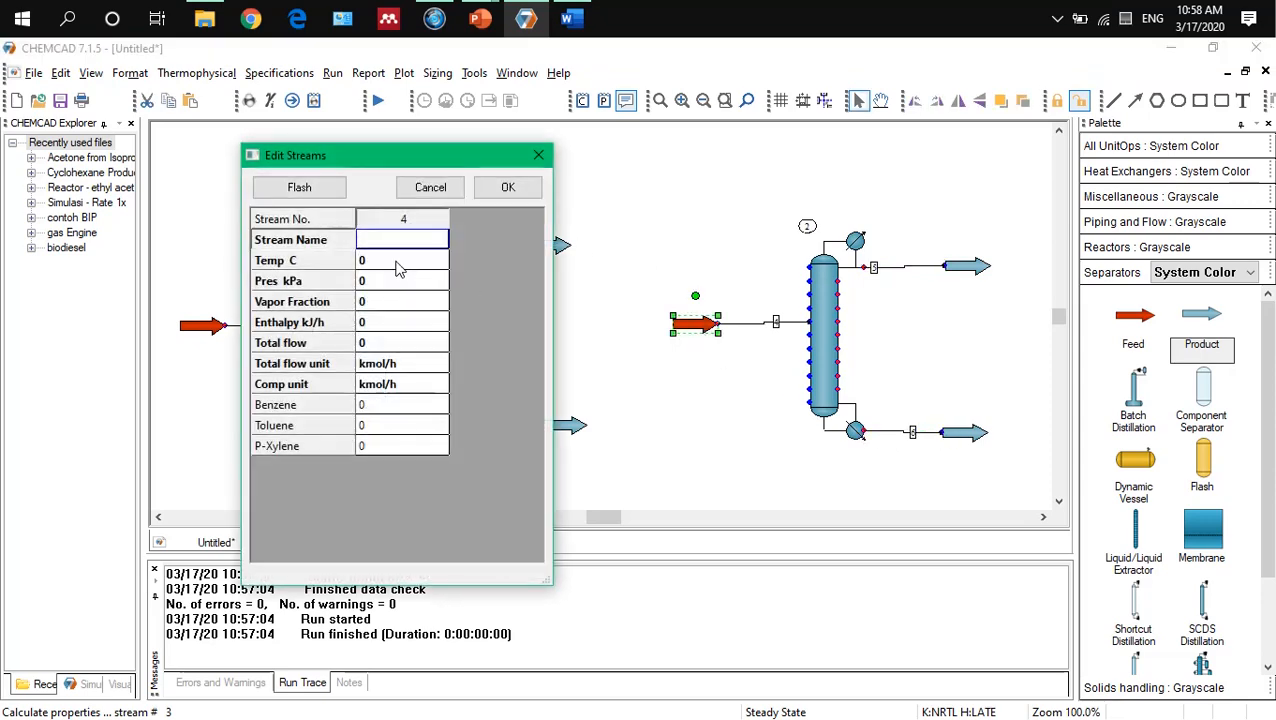
click(396, 262)
text(45)
key(Tab)
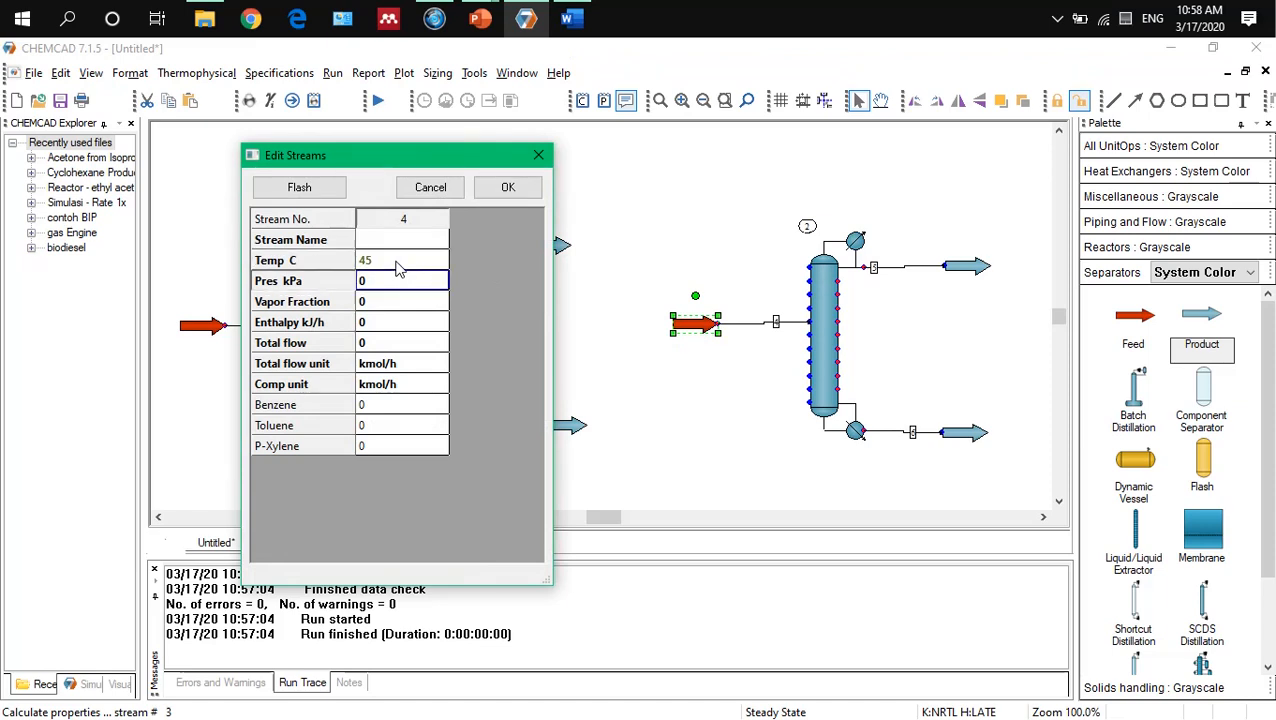
text(101)
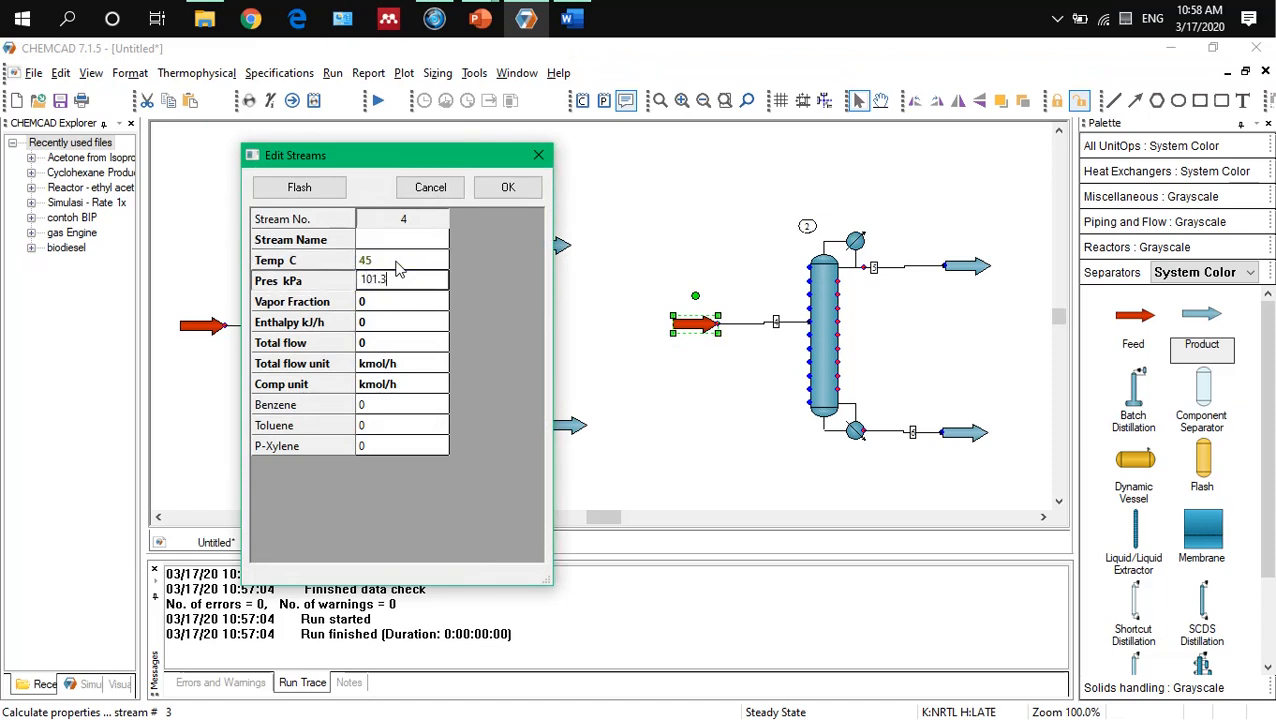
text(.3)
Step: Set the feed's component flows to 10 benzene, 20 toluene and 25 p-xylene in kmol/h, then flash and accept the stream
click(428, 403)
text(10)
key(Tab)
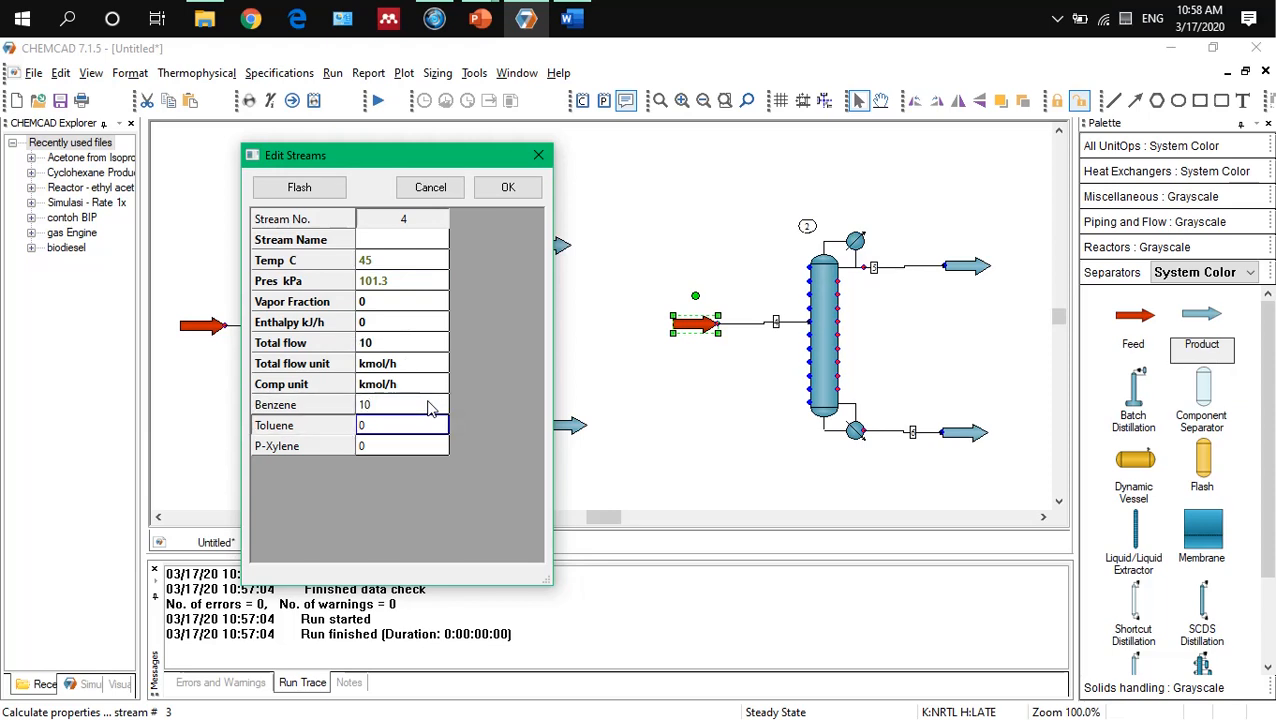
text(20)
key(Tab)
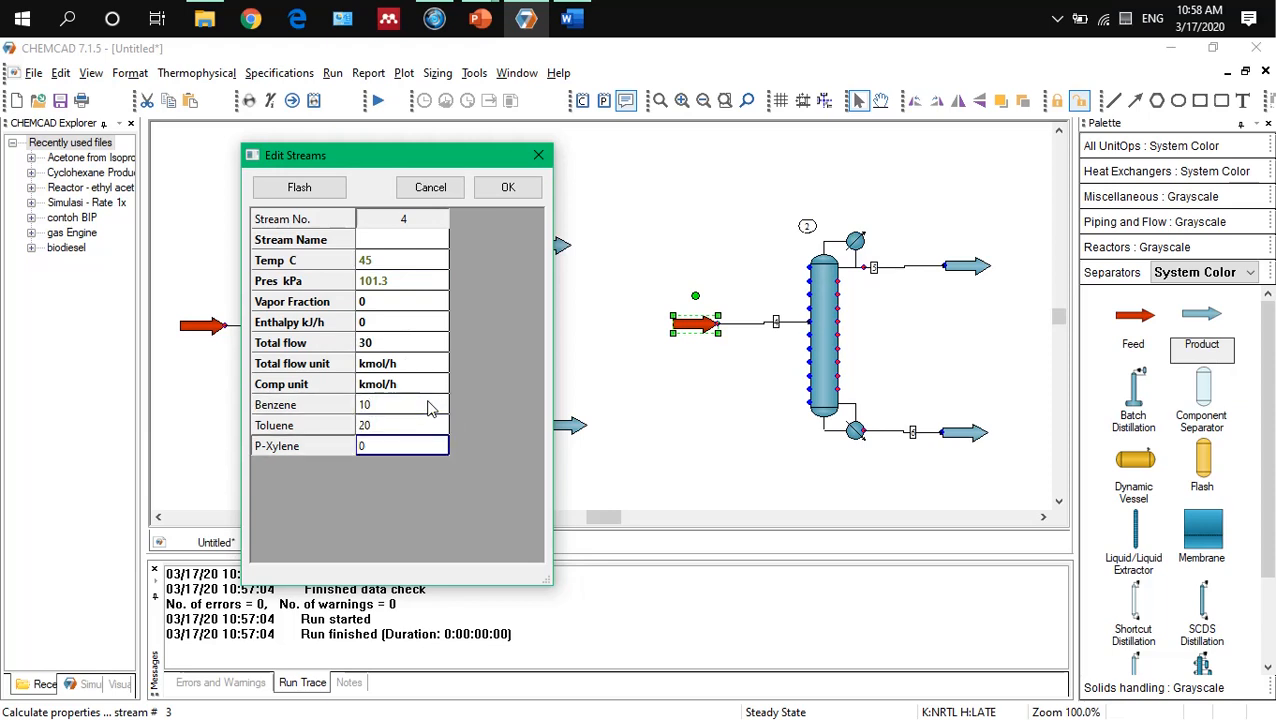
text(25)
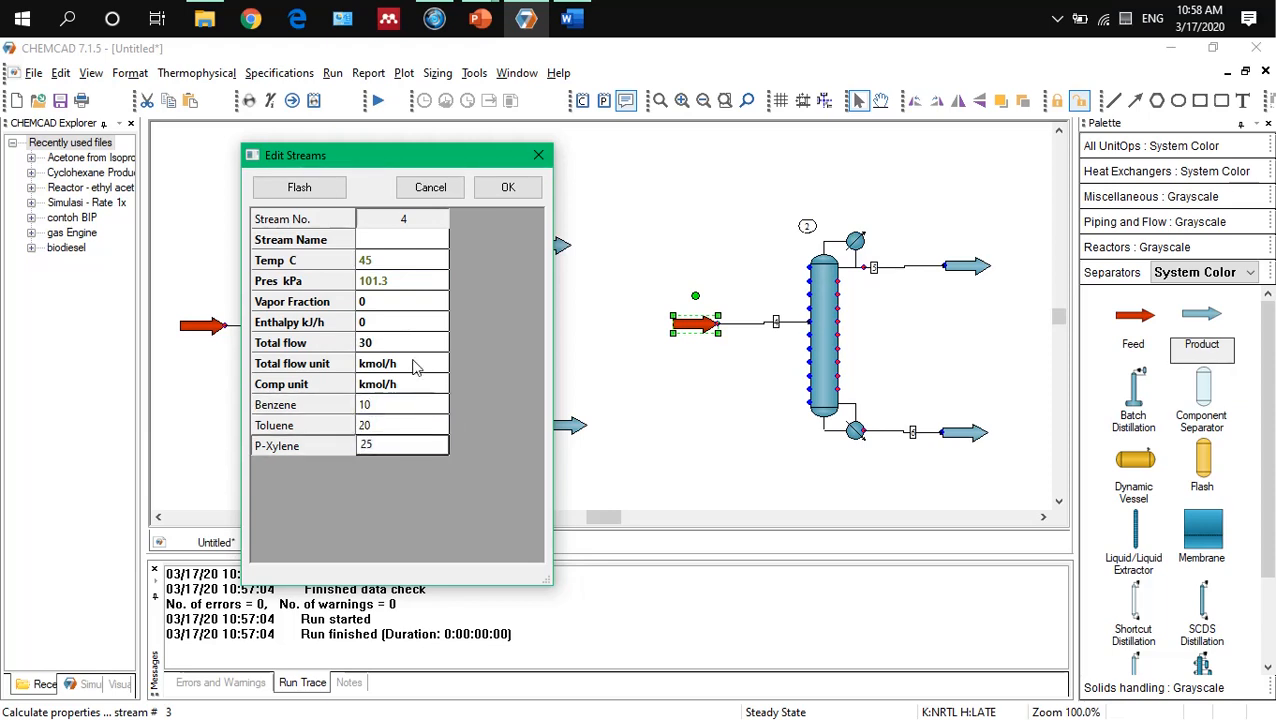
click(333, 193)
click(508, 190)
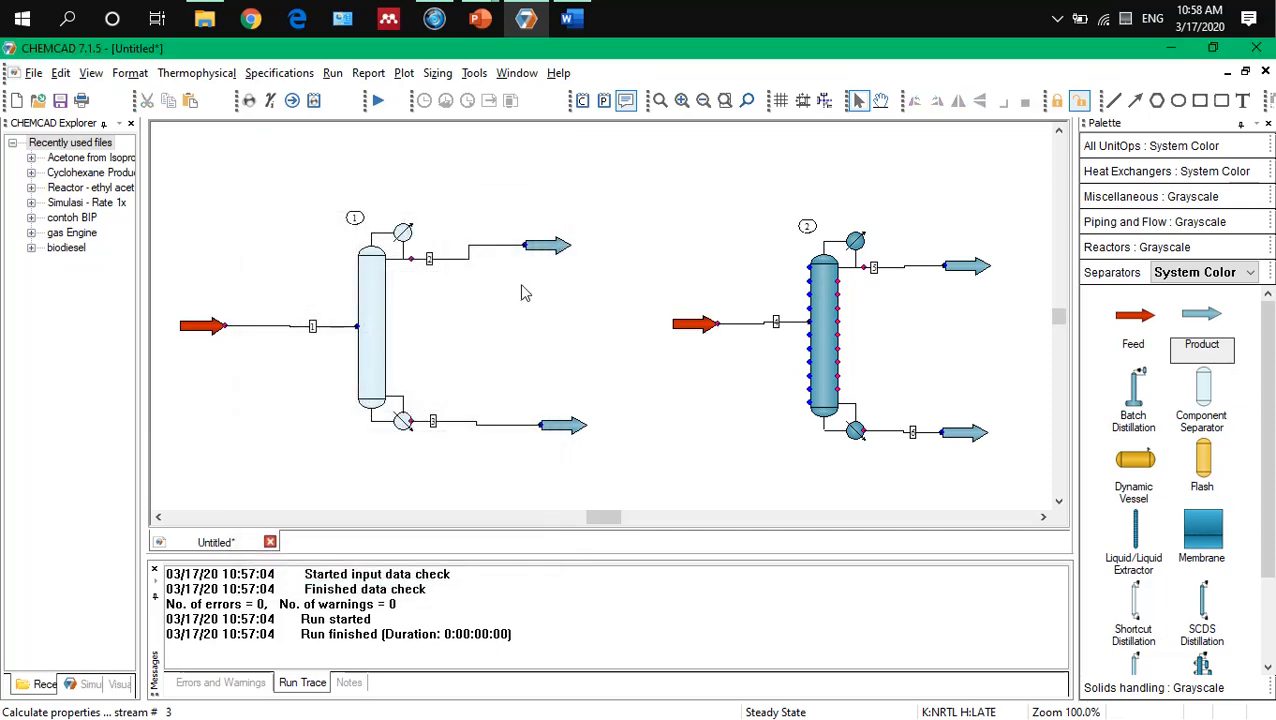
Step: Open the SCDS column's specifications and set the condenser mode to Reflux ratio (R/D)
double_click(825, 320)
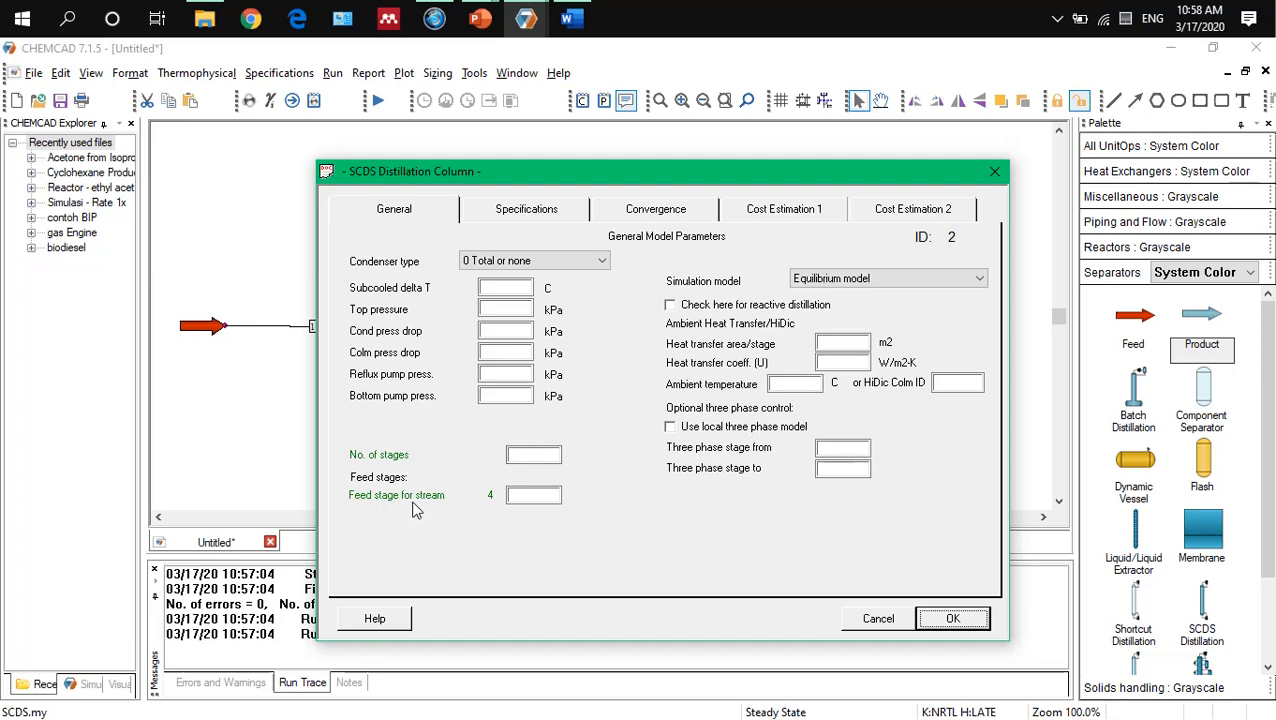
click(530, 210)
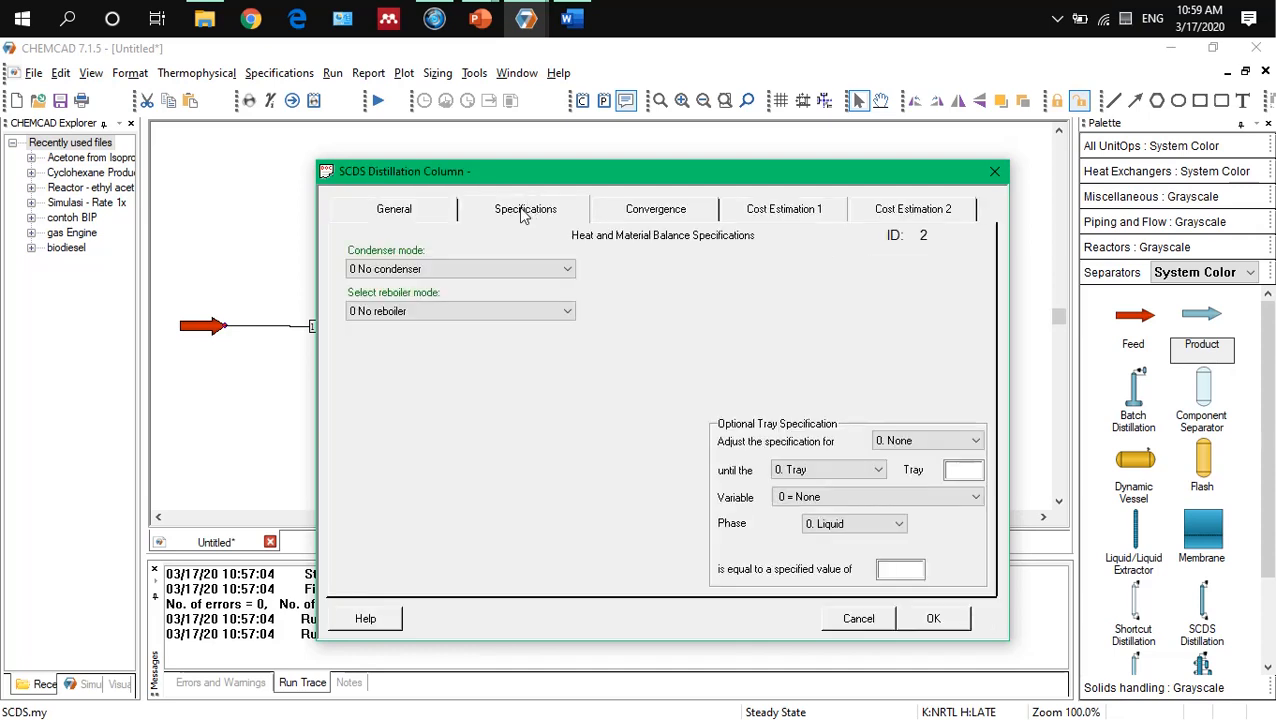
click(567, 270)
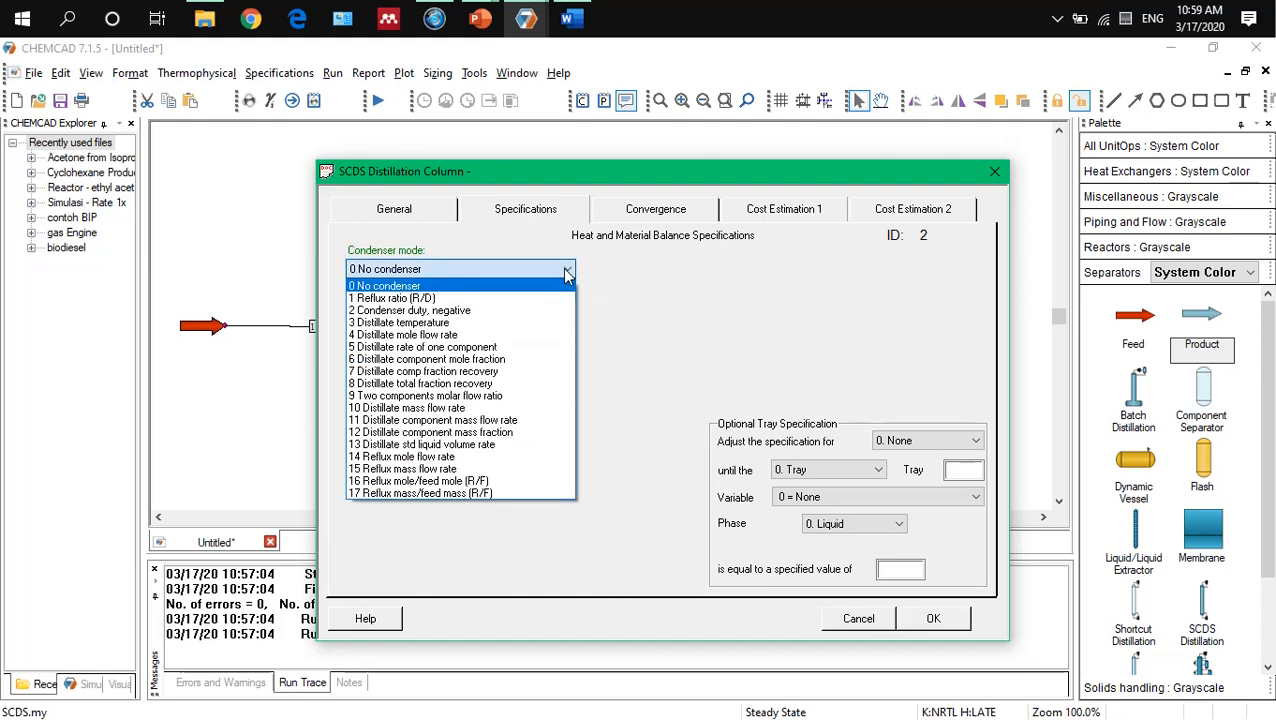
click(538, 298)
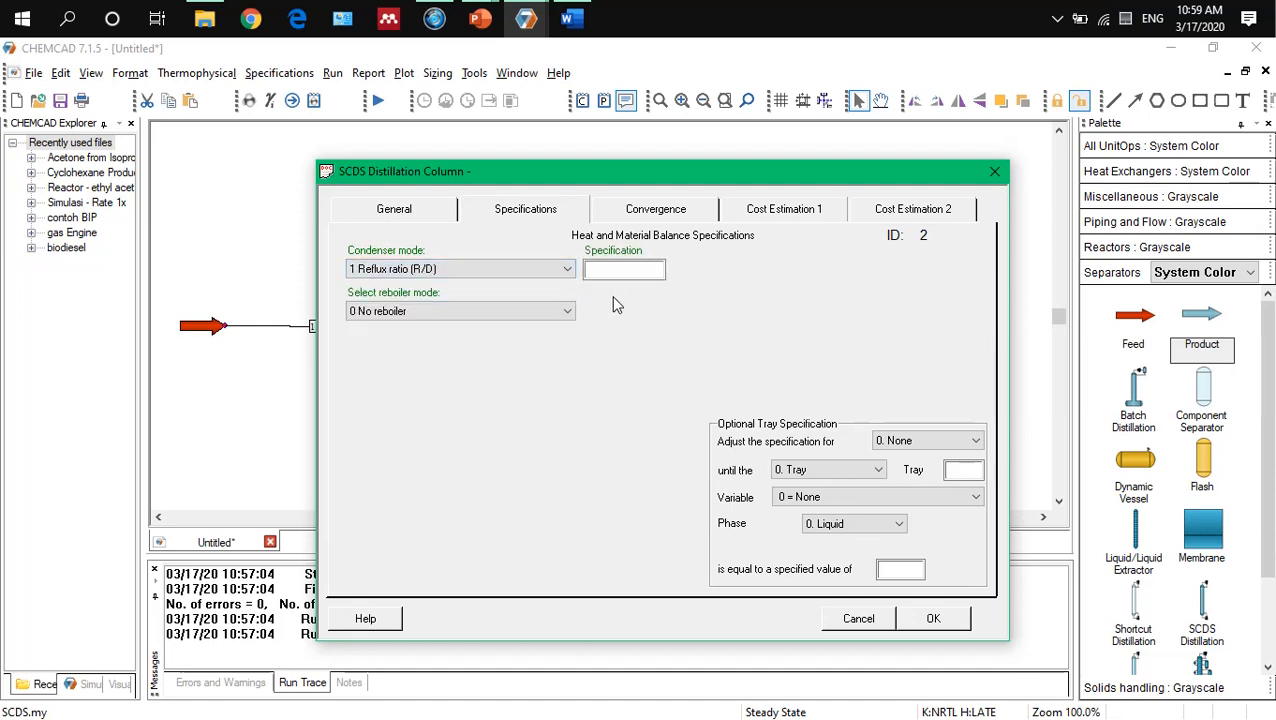
click(540, 312)
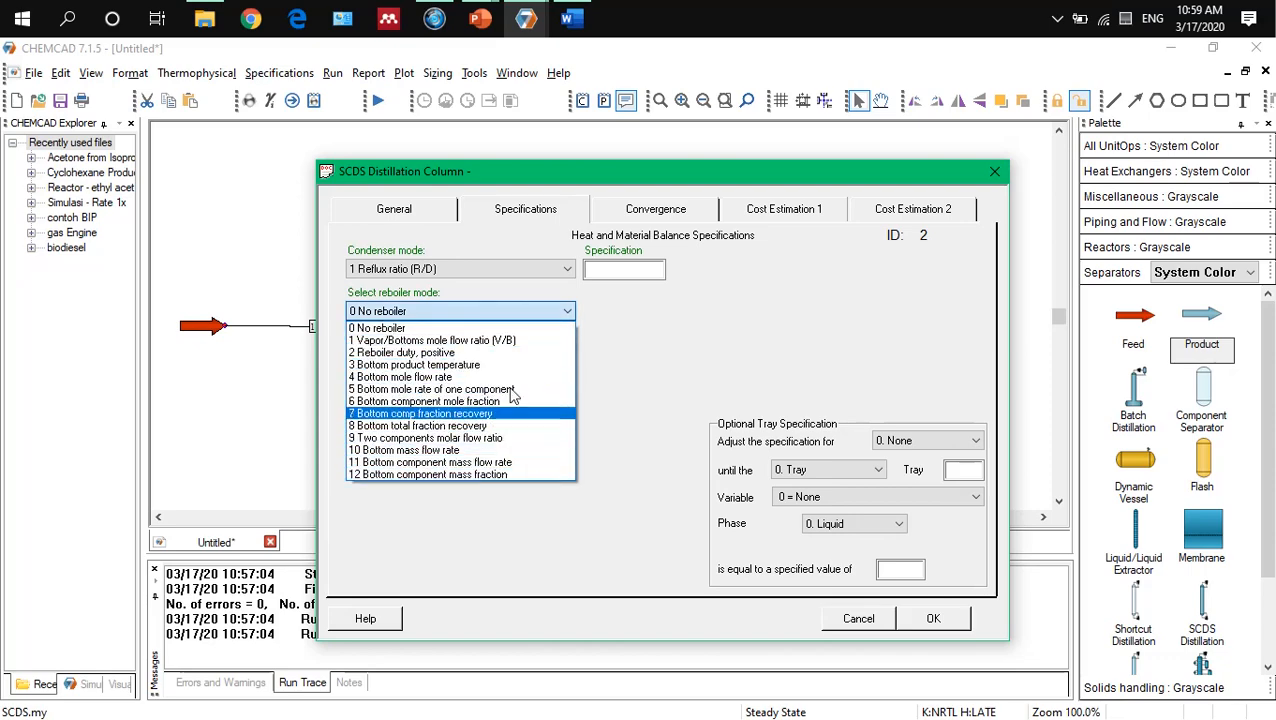
click(540, 272)
click(540, 270)
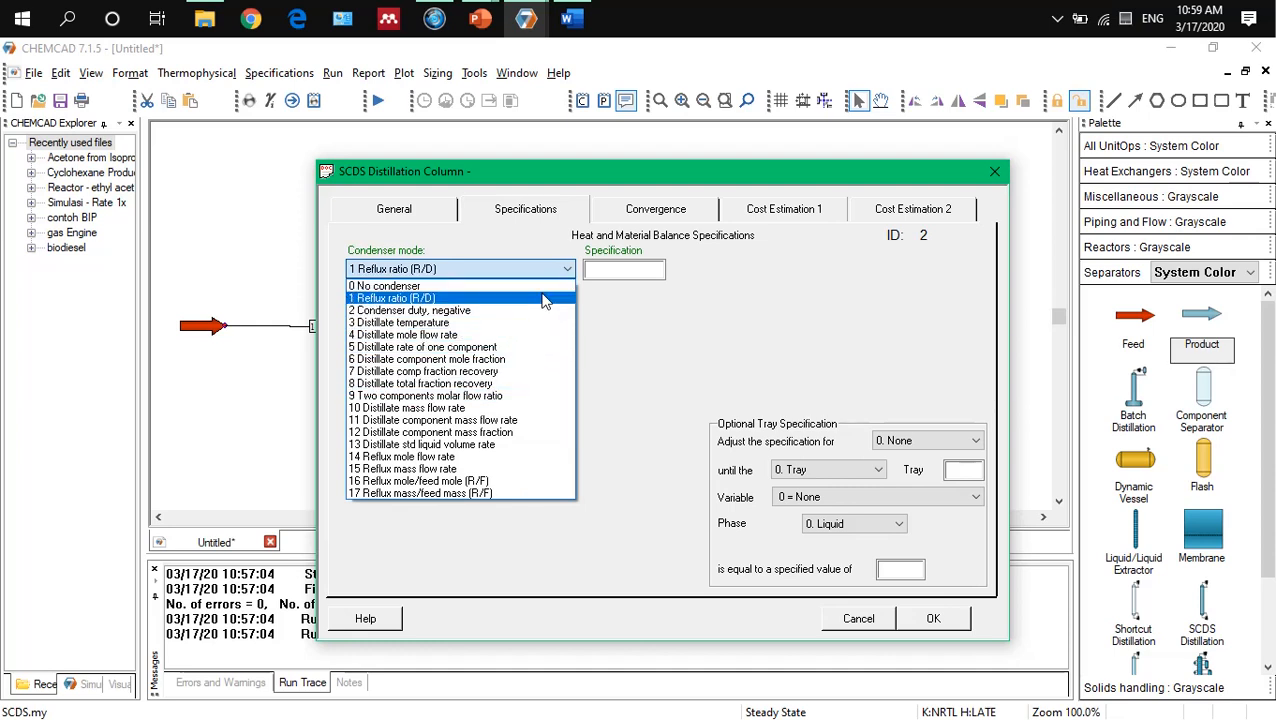
click(500, 300)
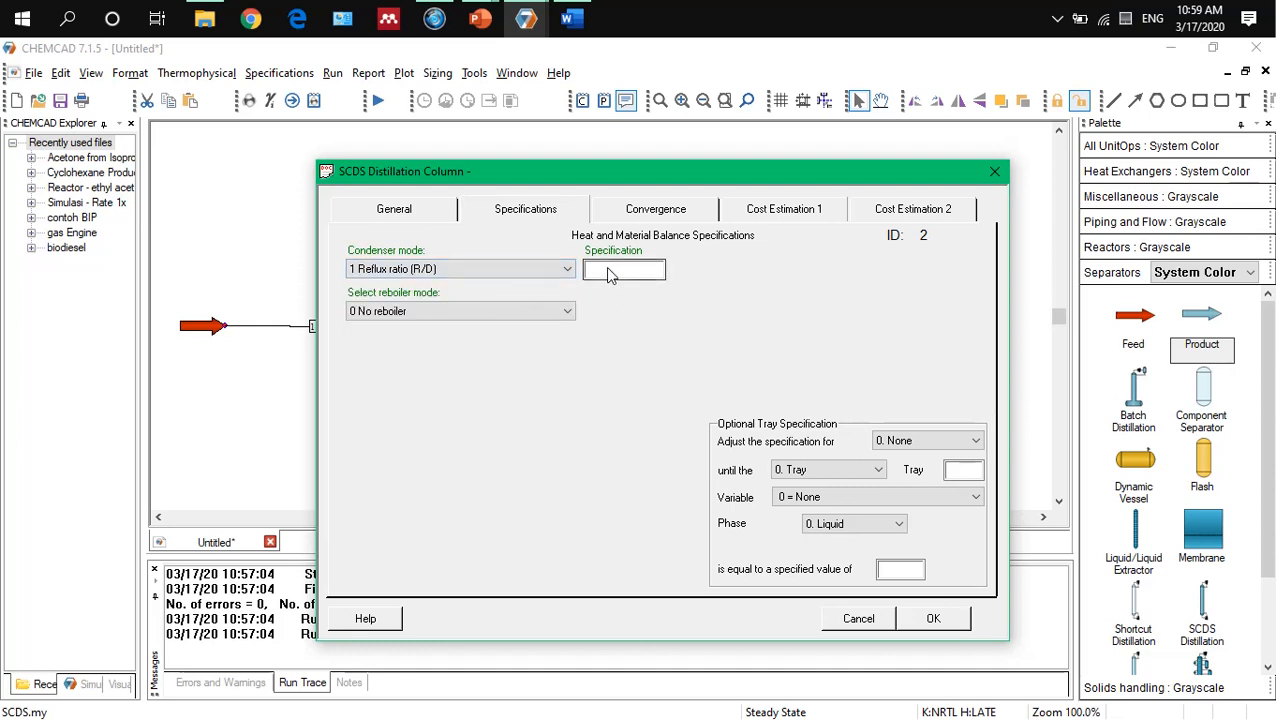
Step: Set the reflux ratio to 4 and the reboiler mode to Bottom component mole fraction with 0.001 for Benzene
click(560, 310)
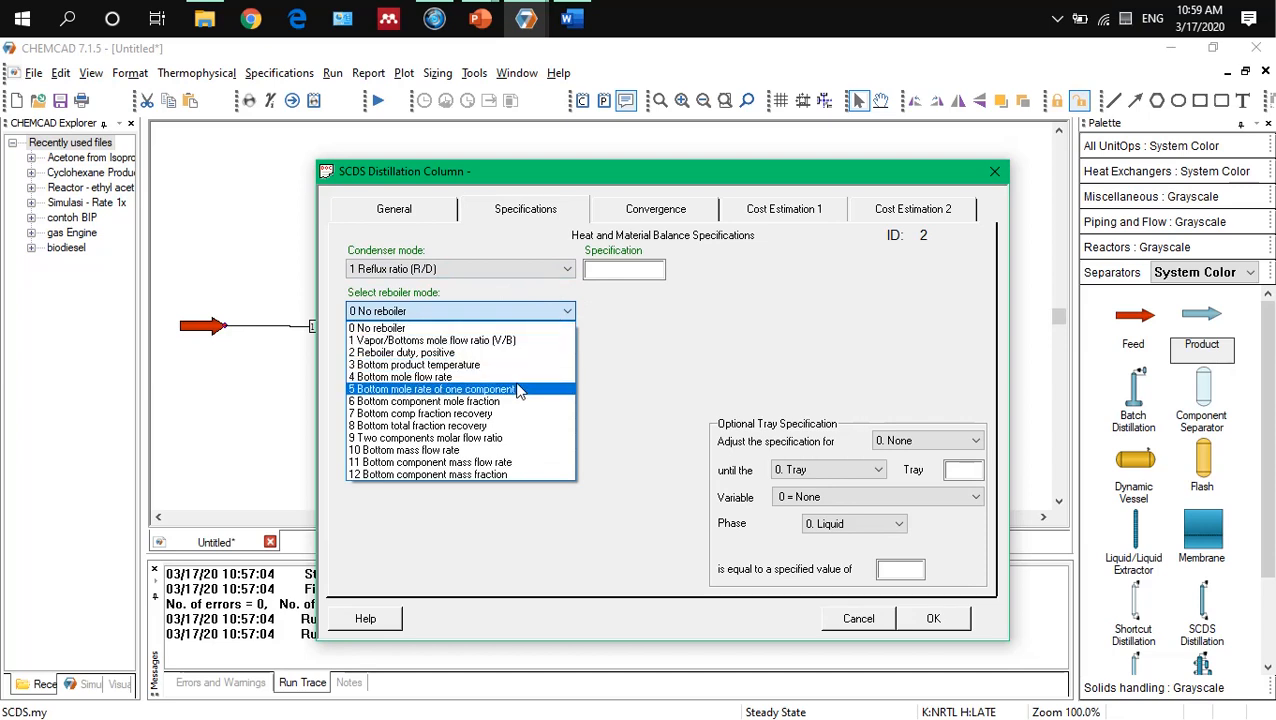
click(516, 405)
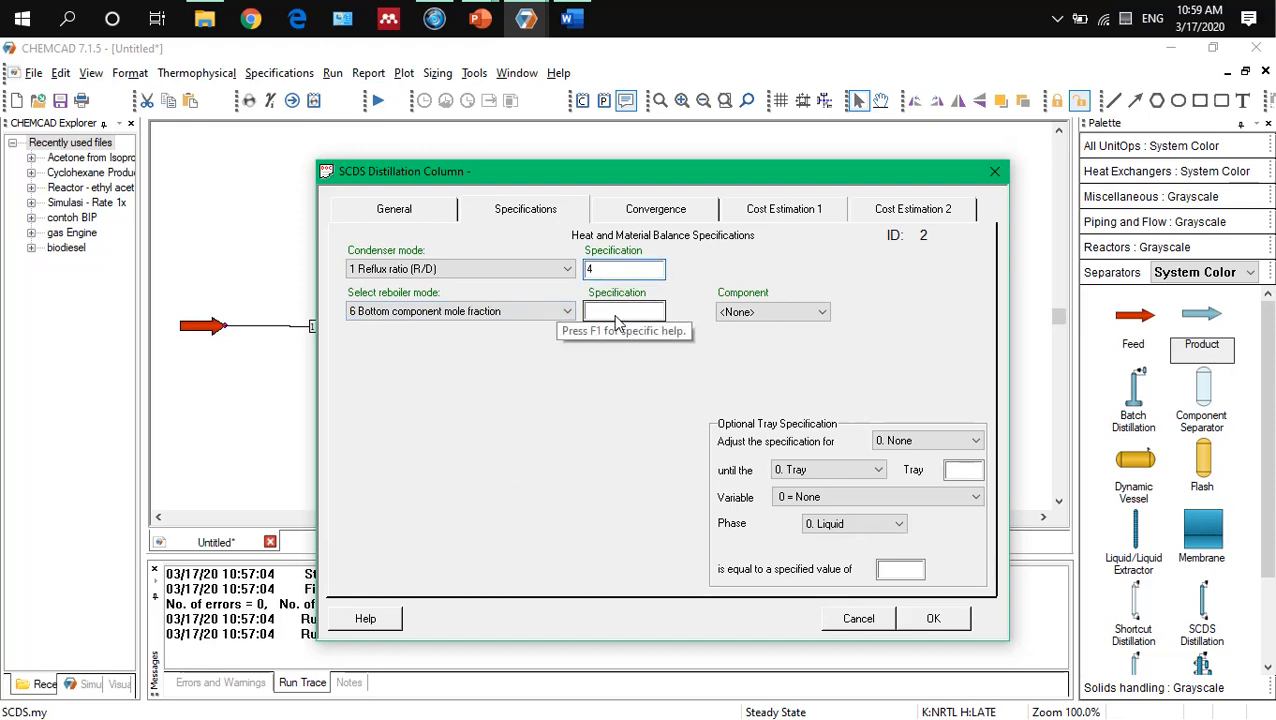
click(628, 314)
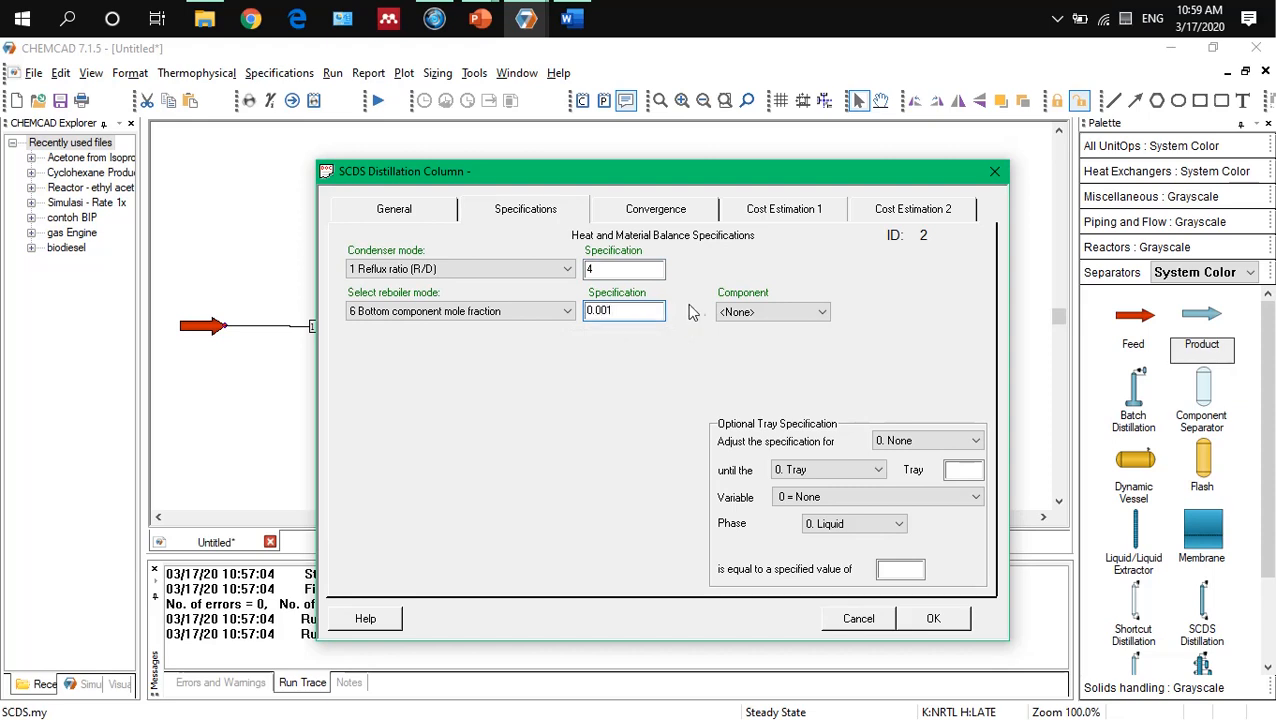
click(771, 315)
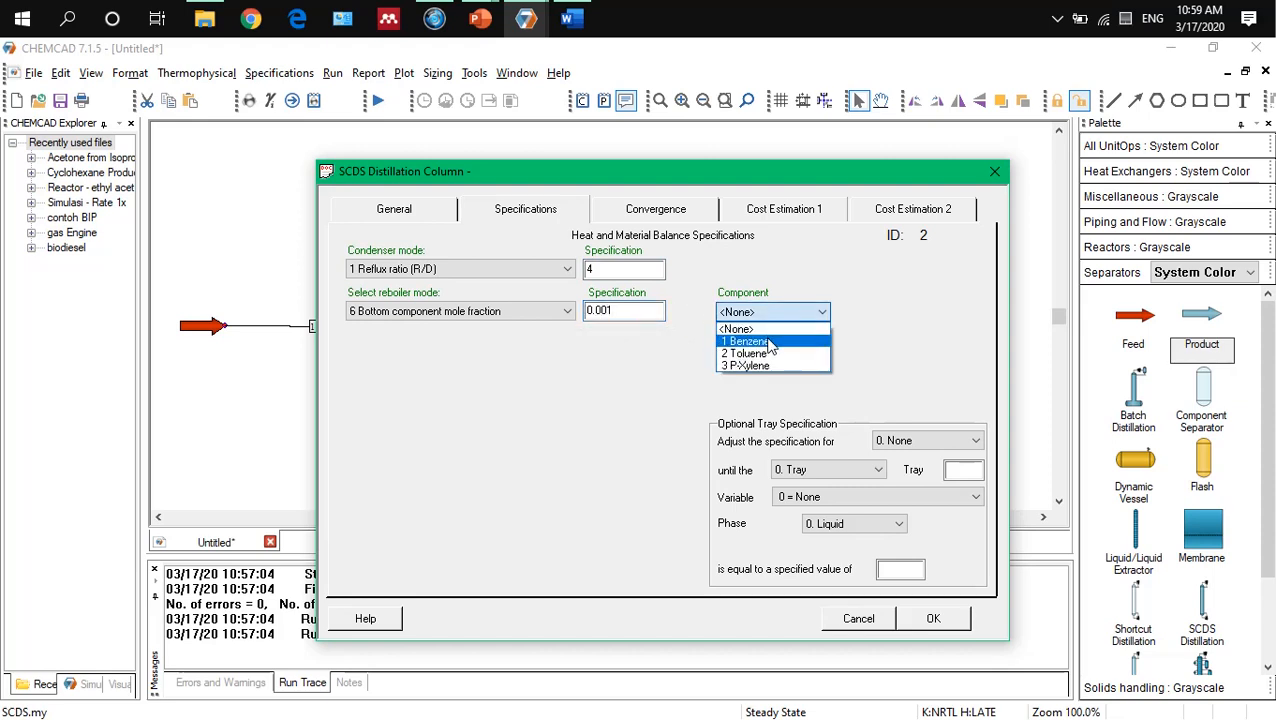
click(770, 339)
Step: Set the column's top pressure to 101.3 kPa, 17 stages and feed stage 11, keeping the total condenser, and accept the settings
click(377, 212)
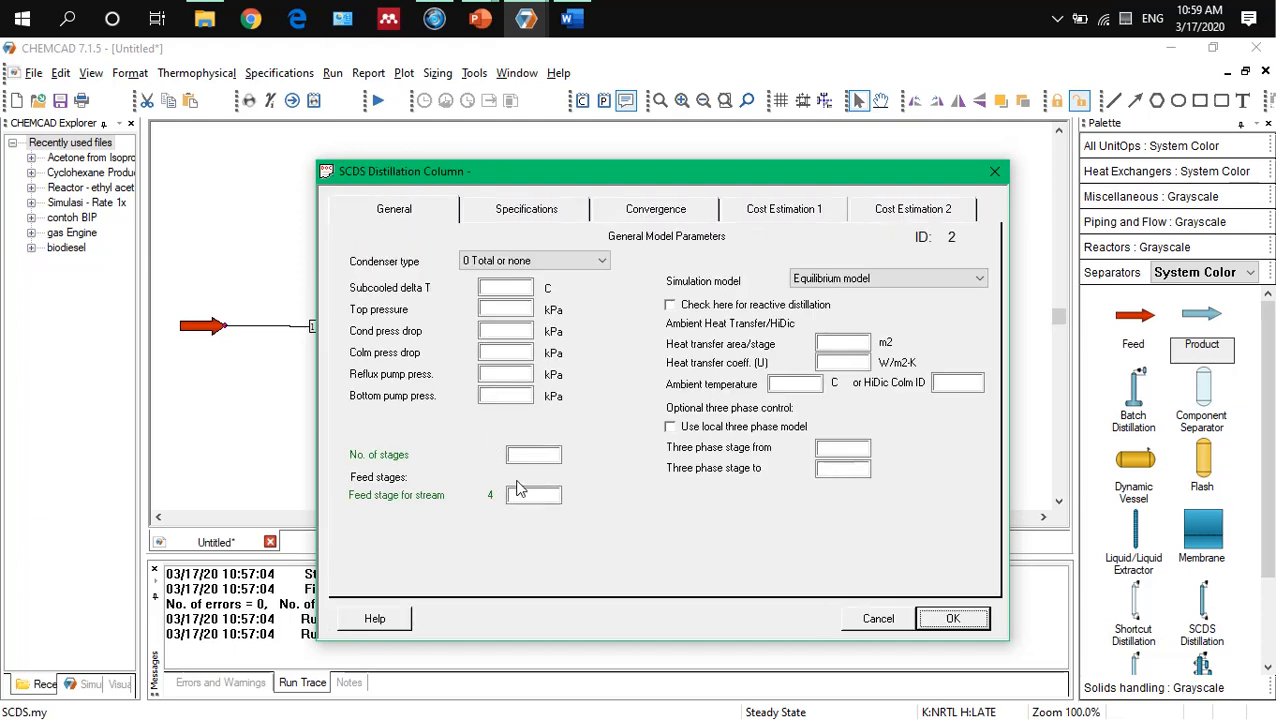
click(497, 312)
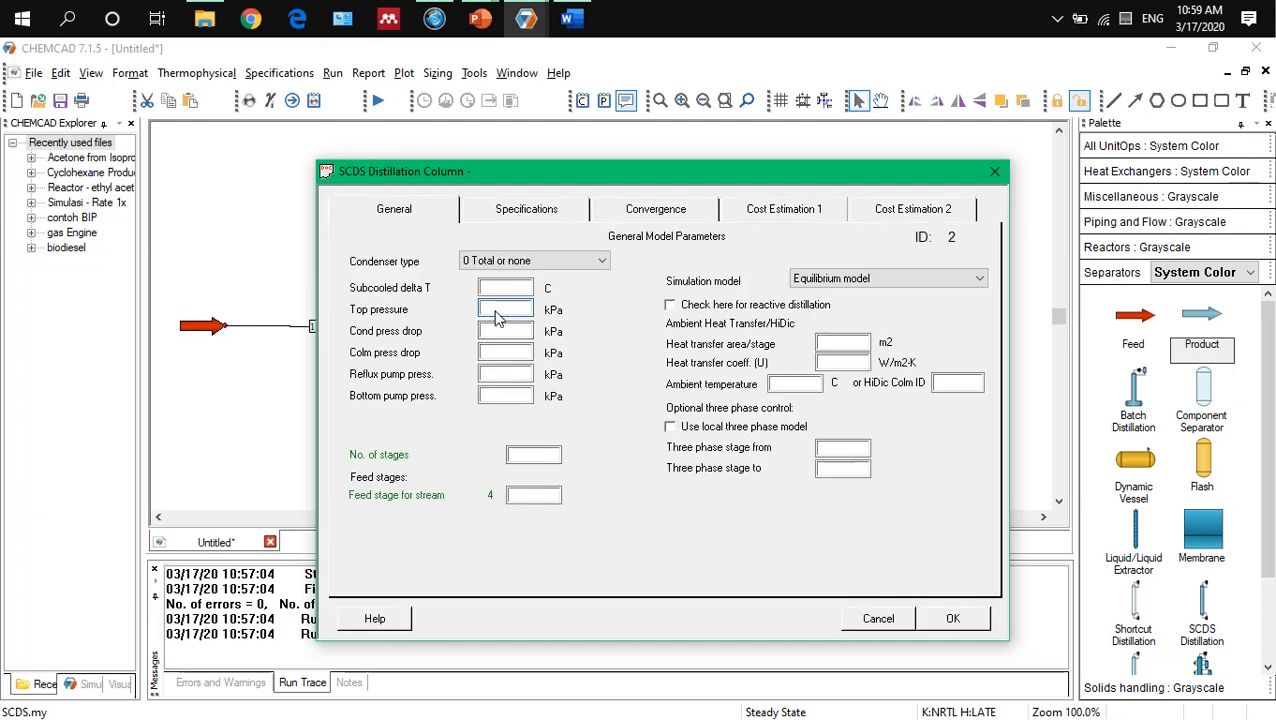
click(600, 263)
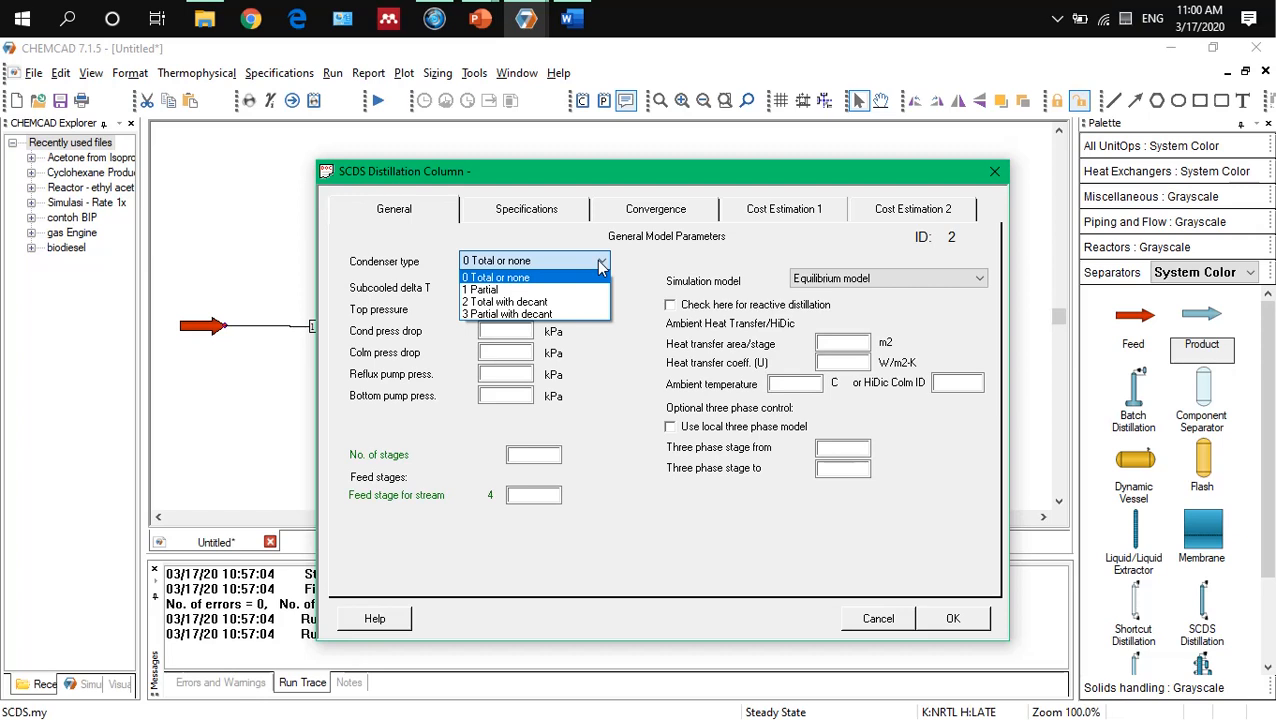
click(622, 382)
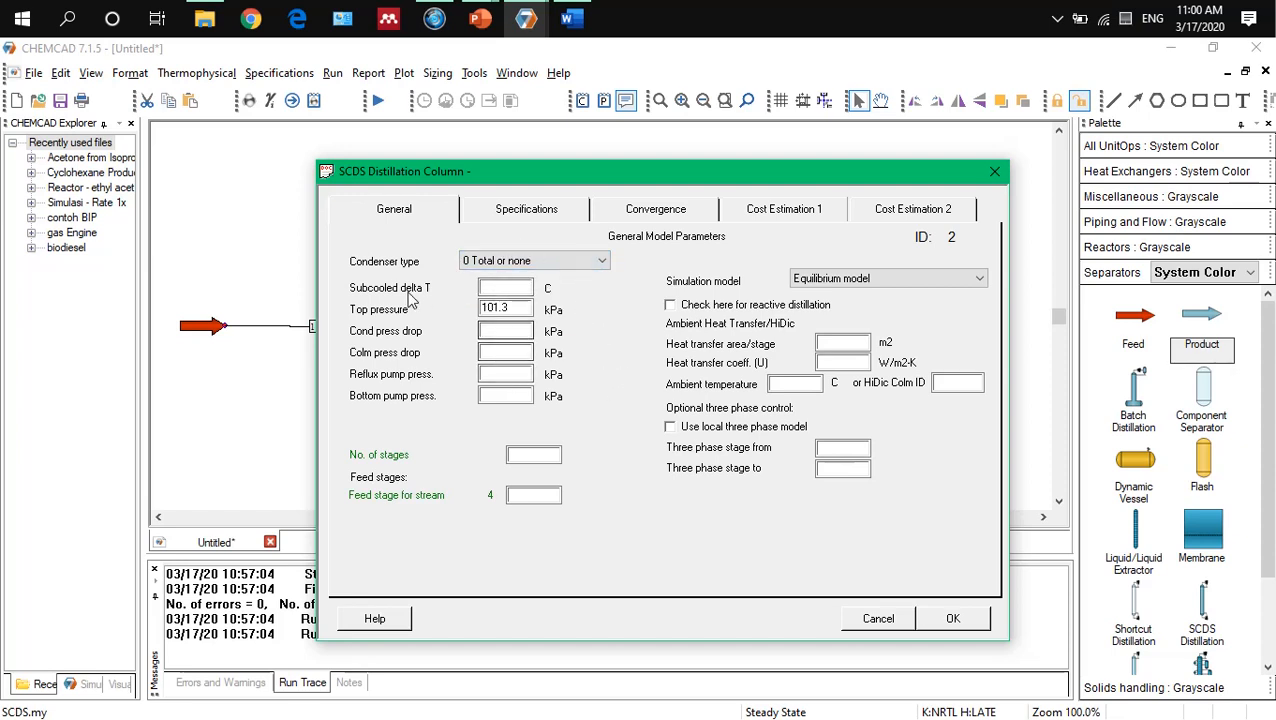
click(534, 459)
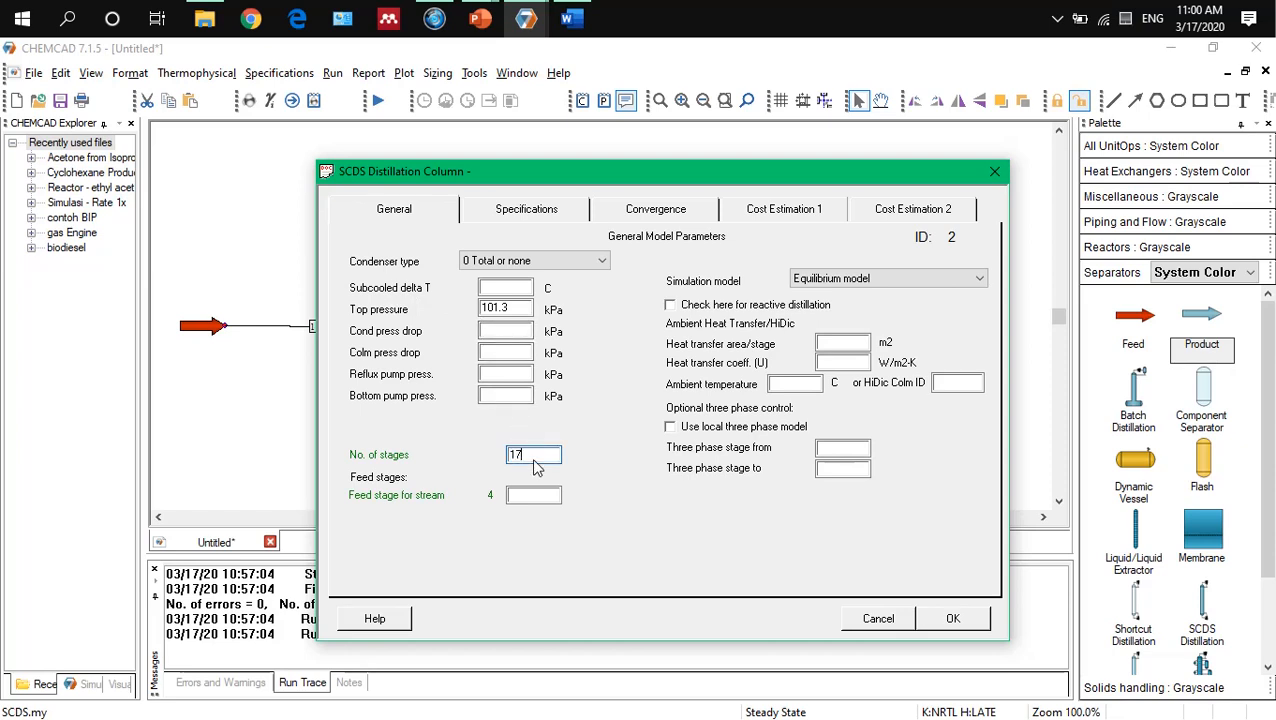
click(532, 496)
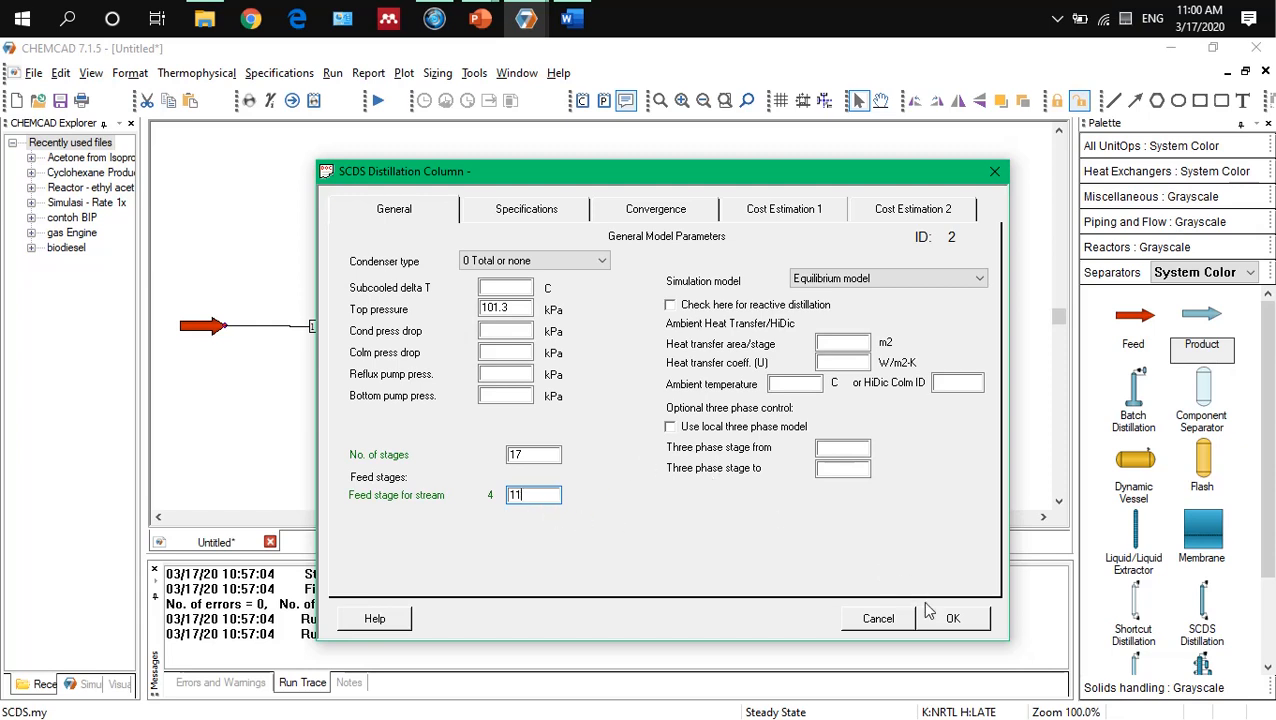
click(952, 620)
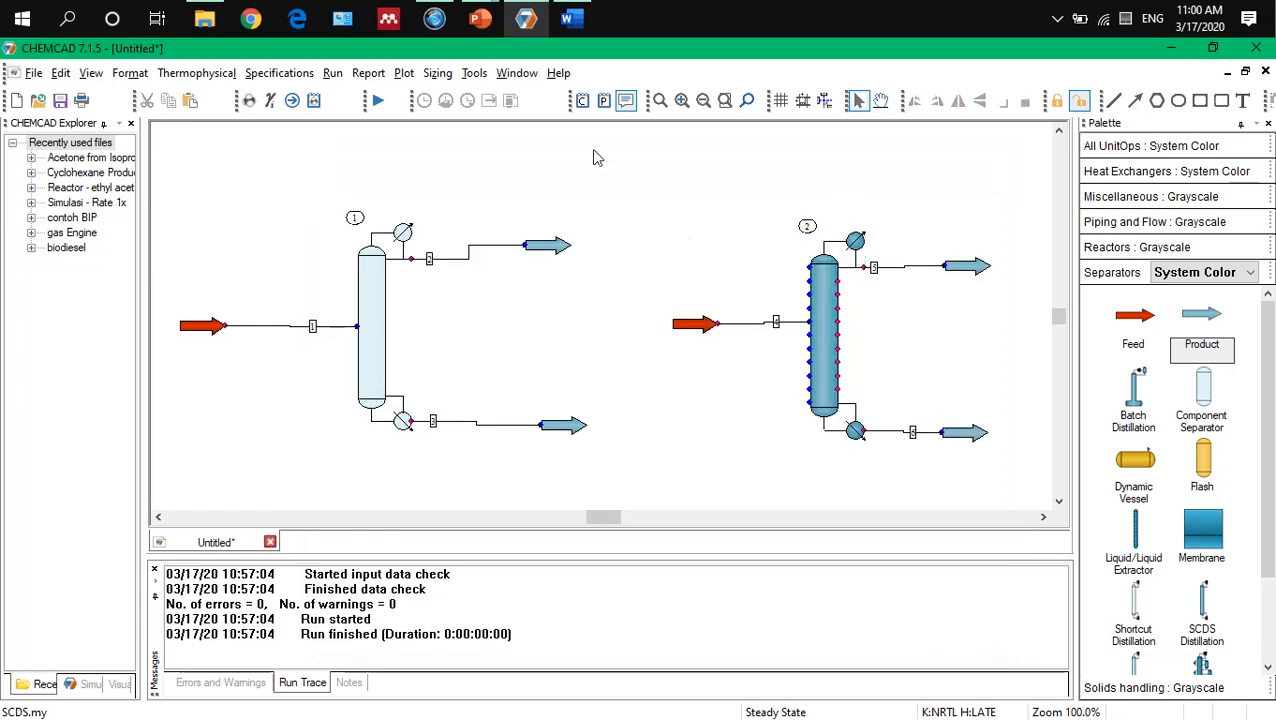
Step: Run the simulation of the complete flowsheet with both columns
click(378, 102)
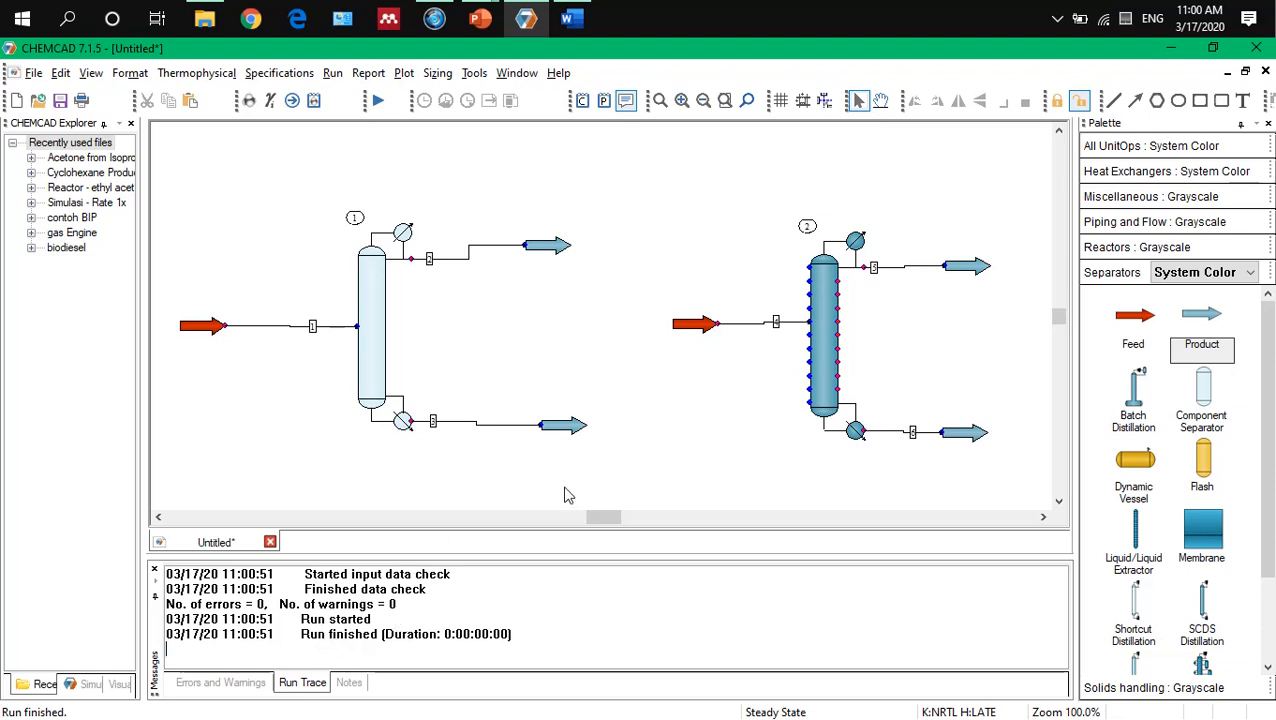
click(1043, 518)
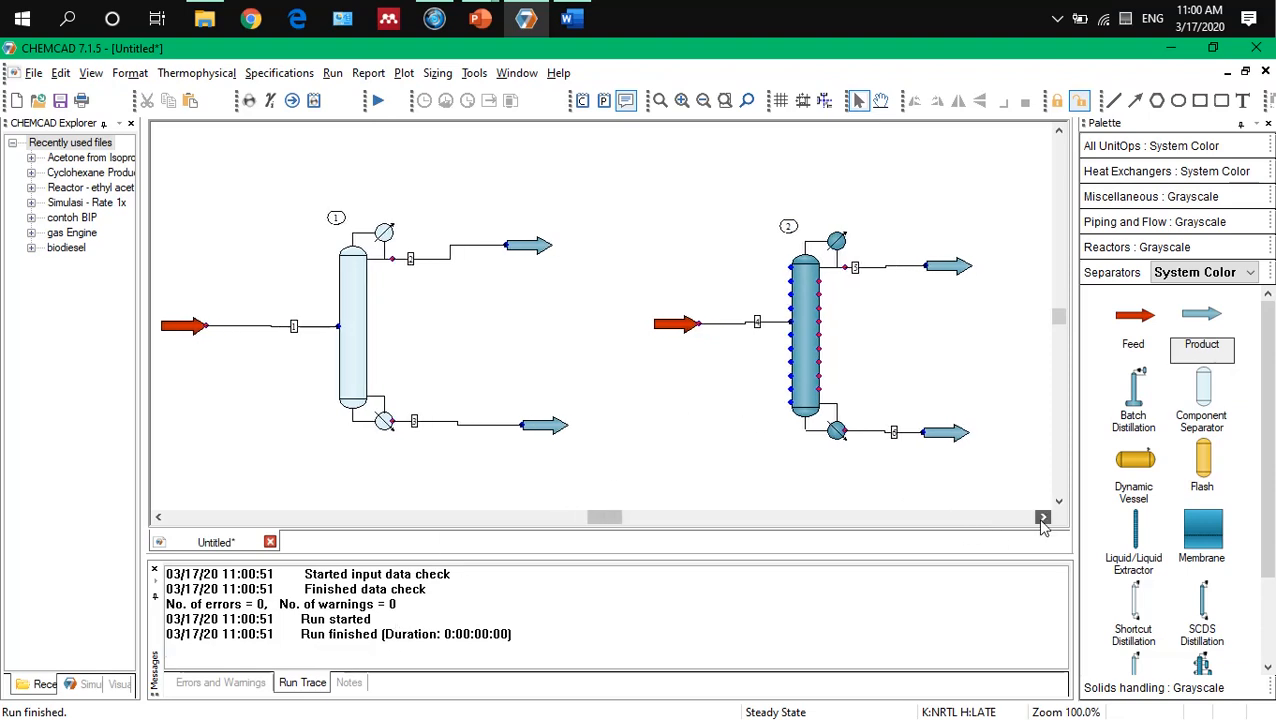
click(1043, 518)
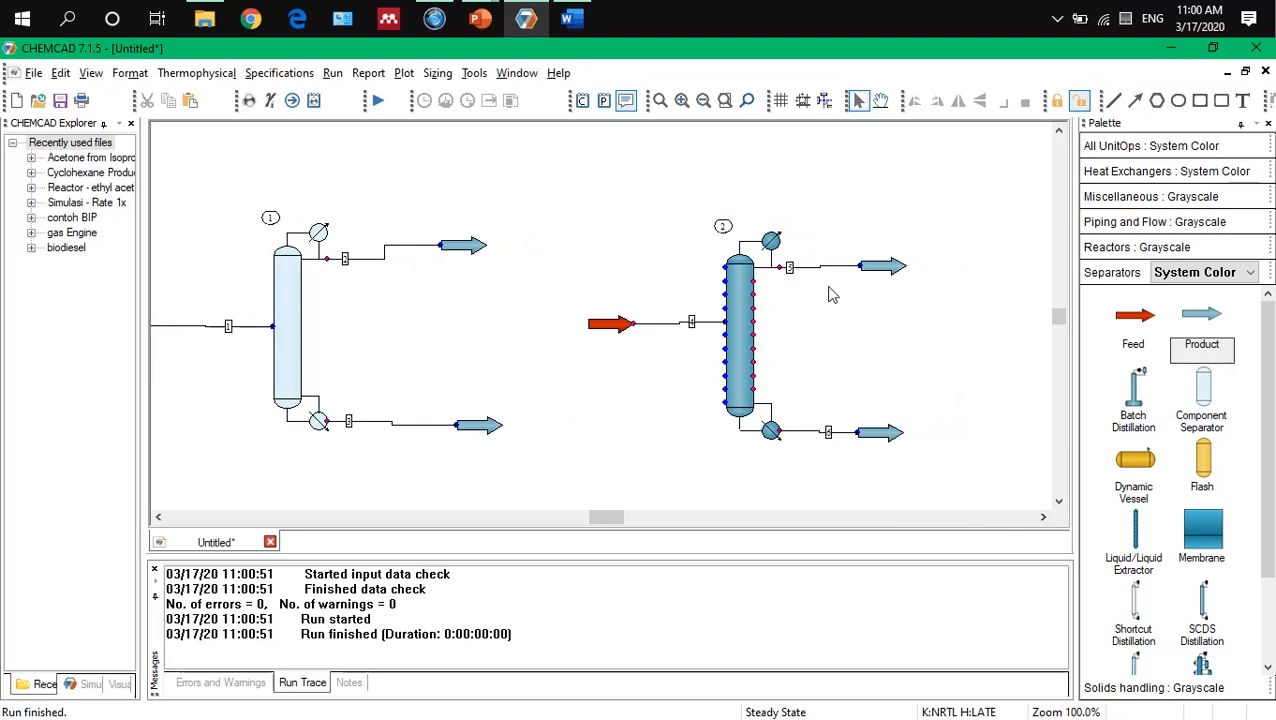
Step: Open the SCDS column's overhead product stream and switch its composition unit to mole frac
double_click(792, 272)
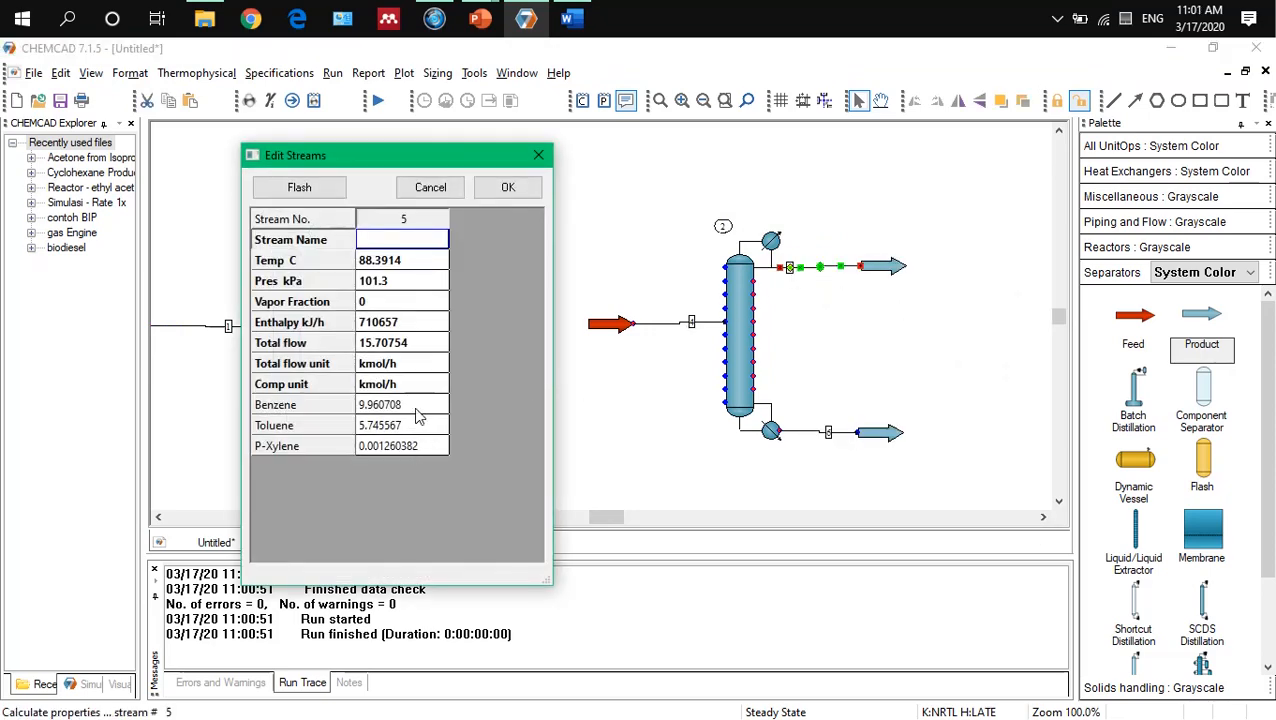
click(427, 390)
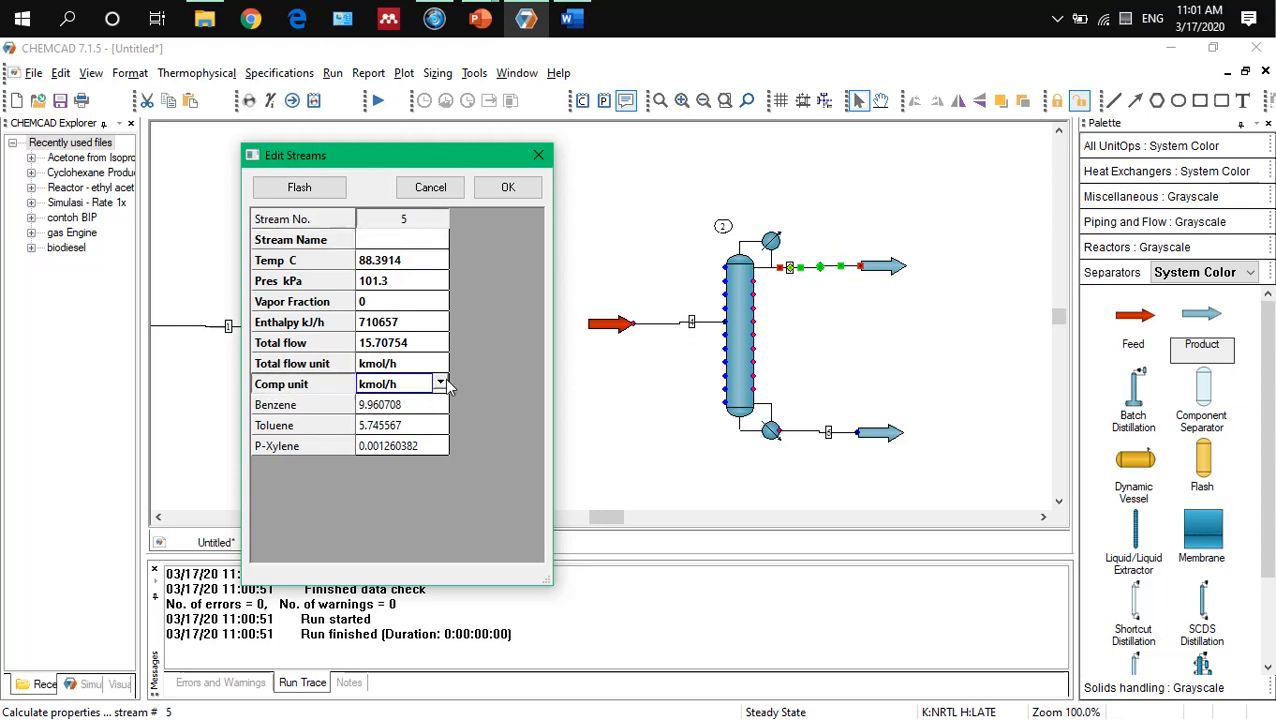
click(440, 384)
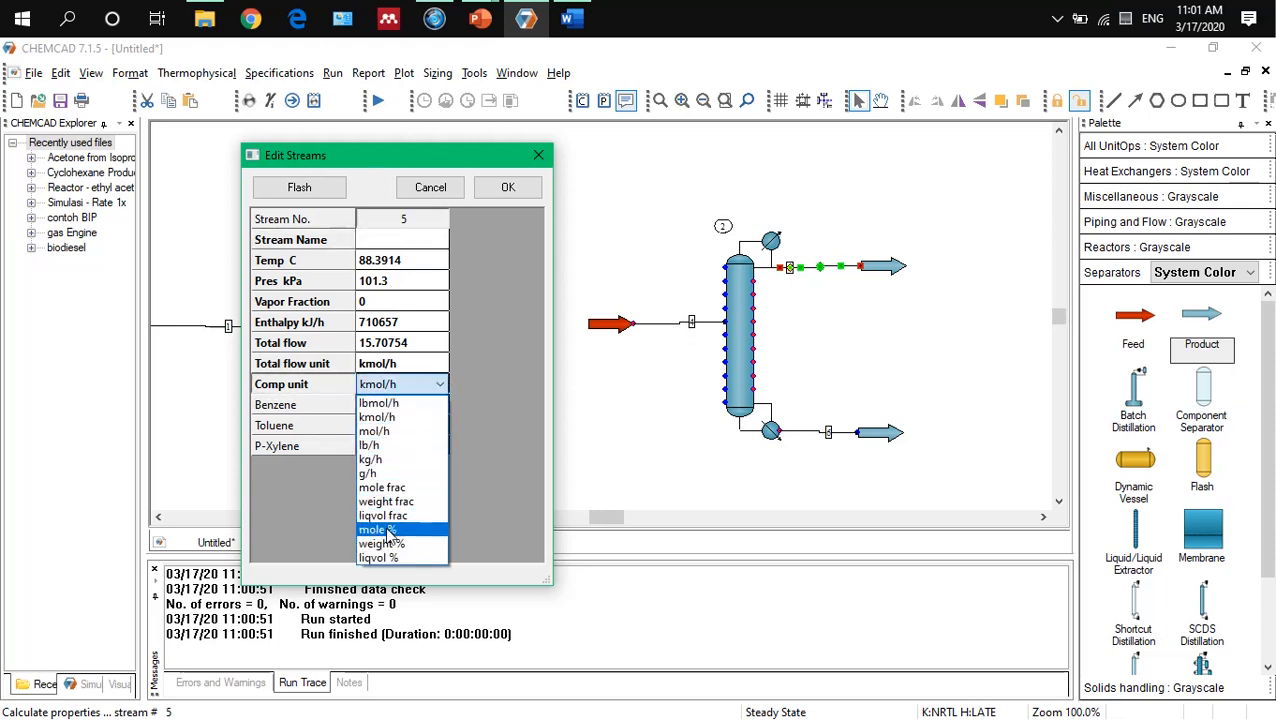
click(384, 488)
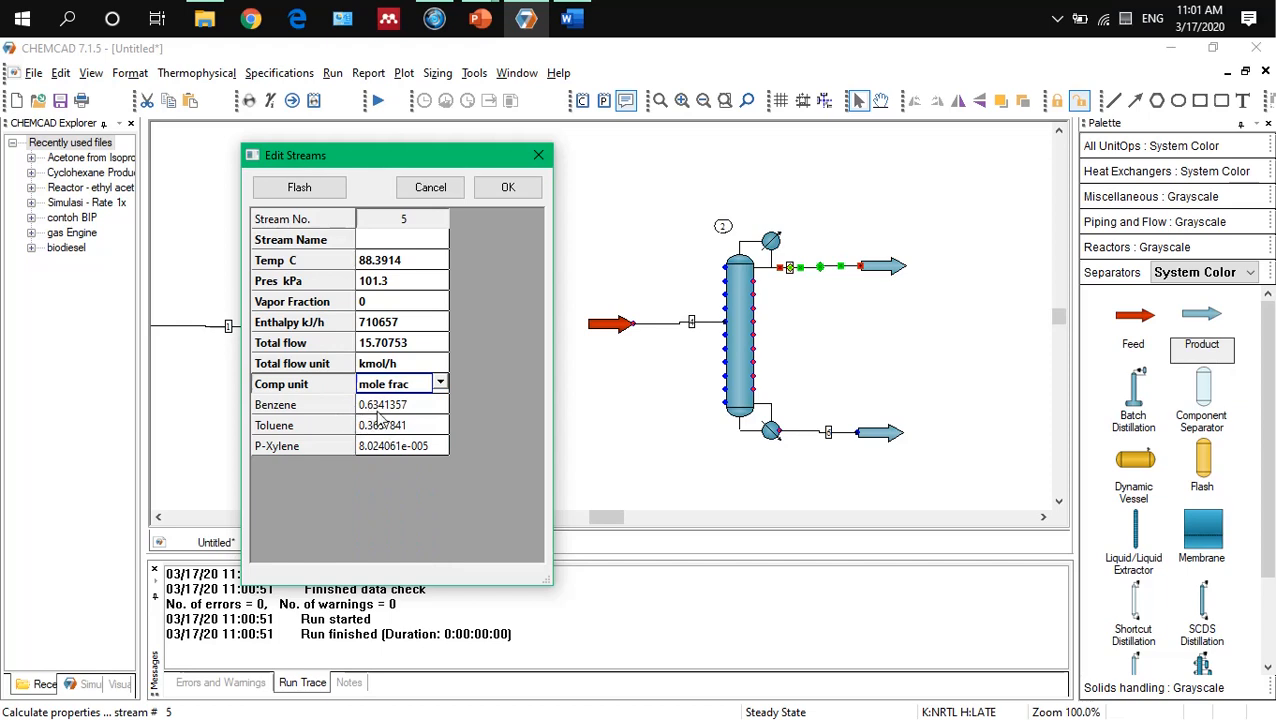
Step: Close the overhead stream data and check the shortcut column's calculated feed stage
click(522, 197)
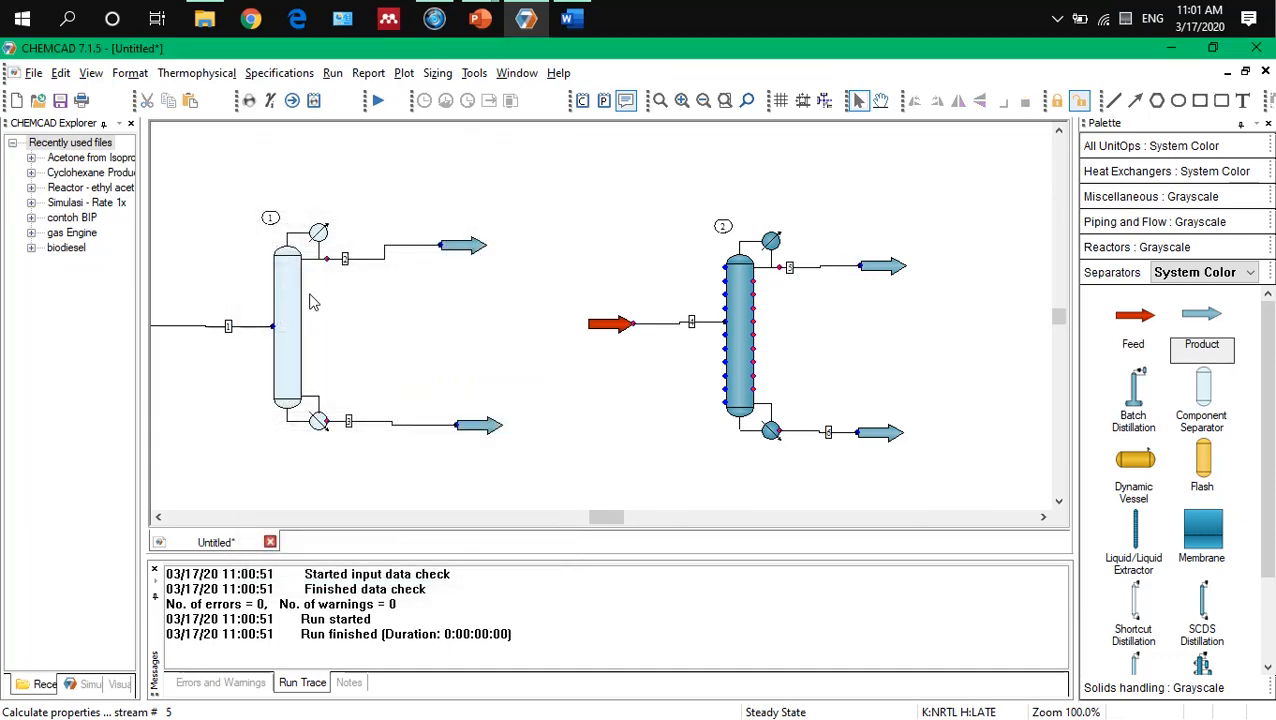
click(295, 303)
double_click(297, 305)
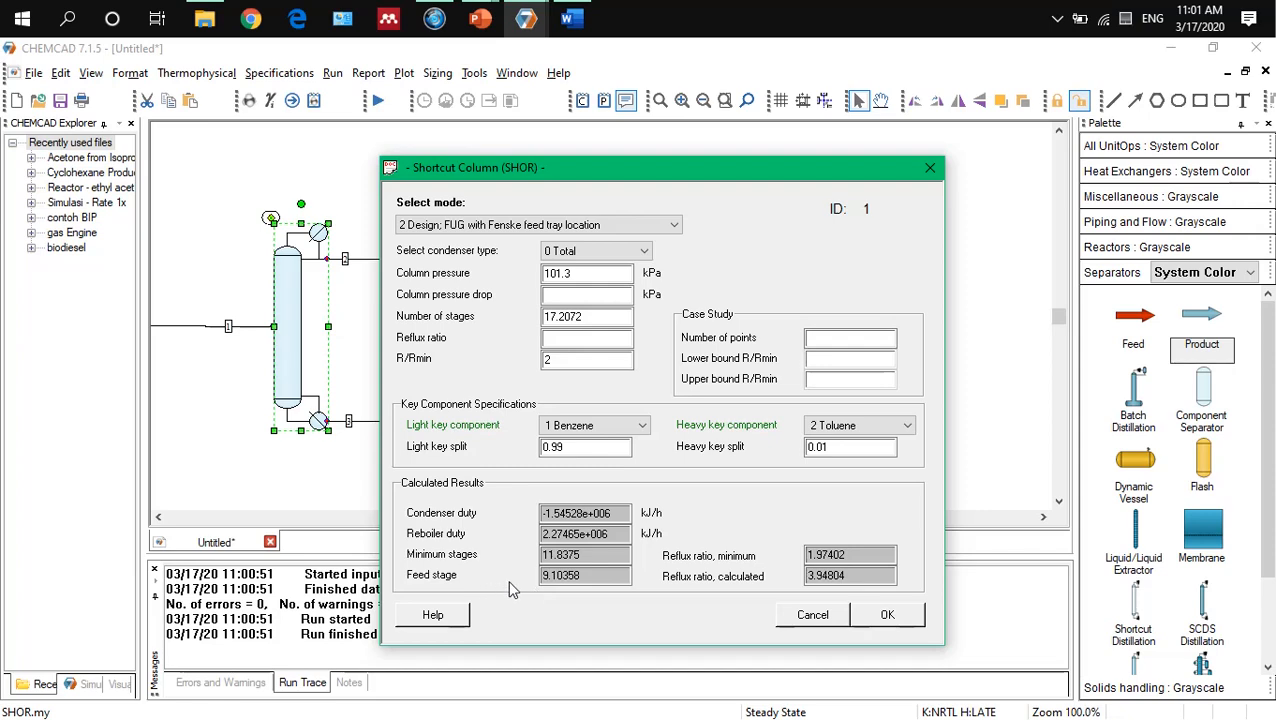
click(886, 614)
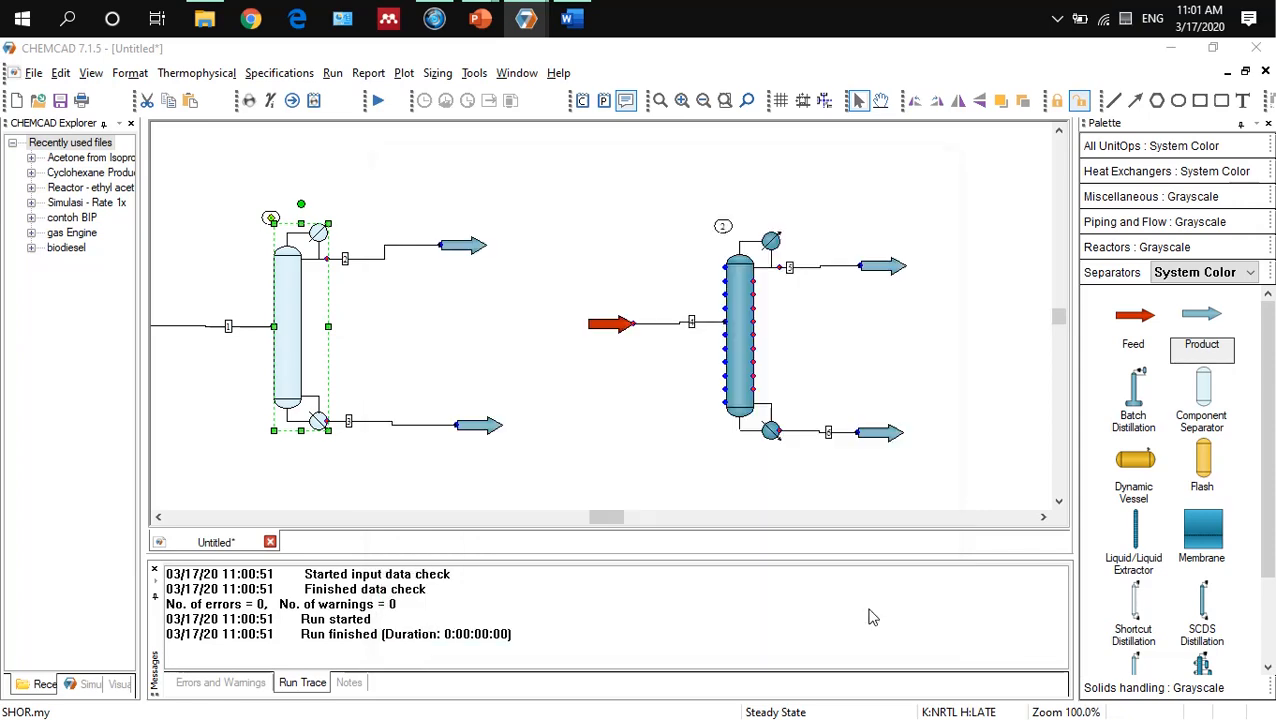
Step: Set the SCDS column's feed stage for stream 4 to 9 and accept the settings
double_click(735, 342)
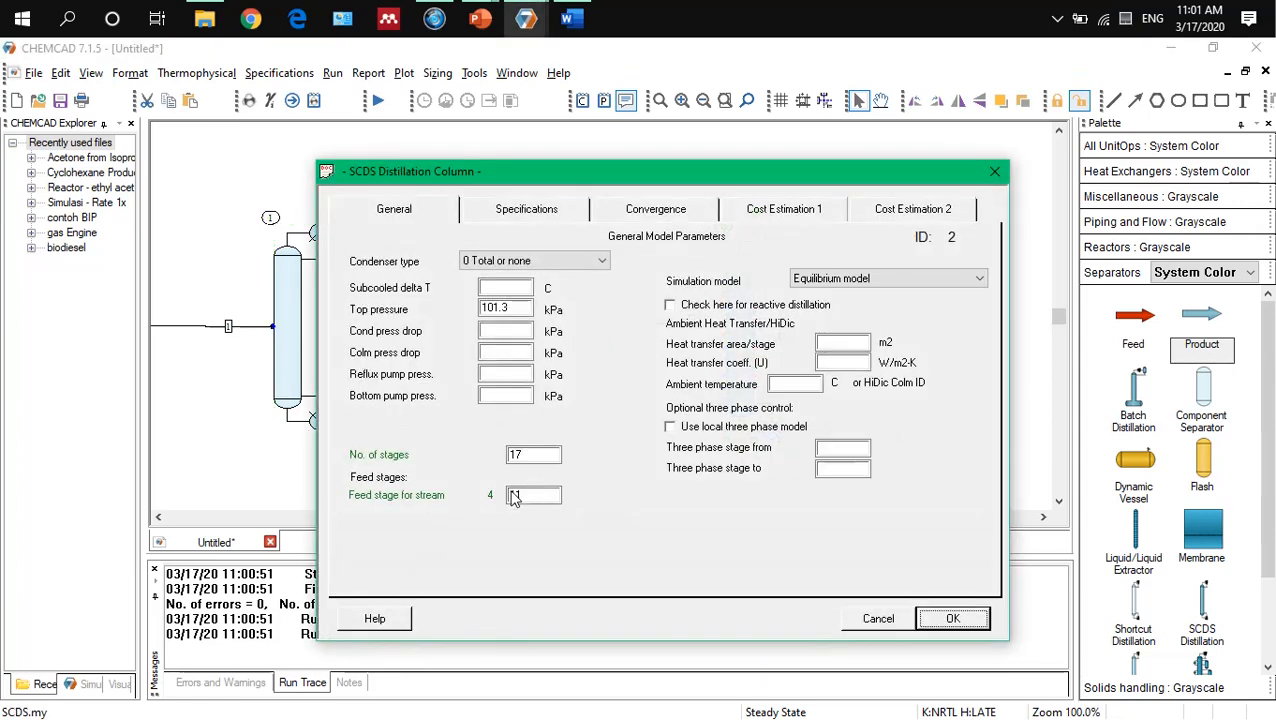
text(9)
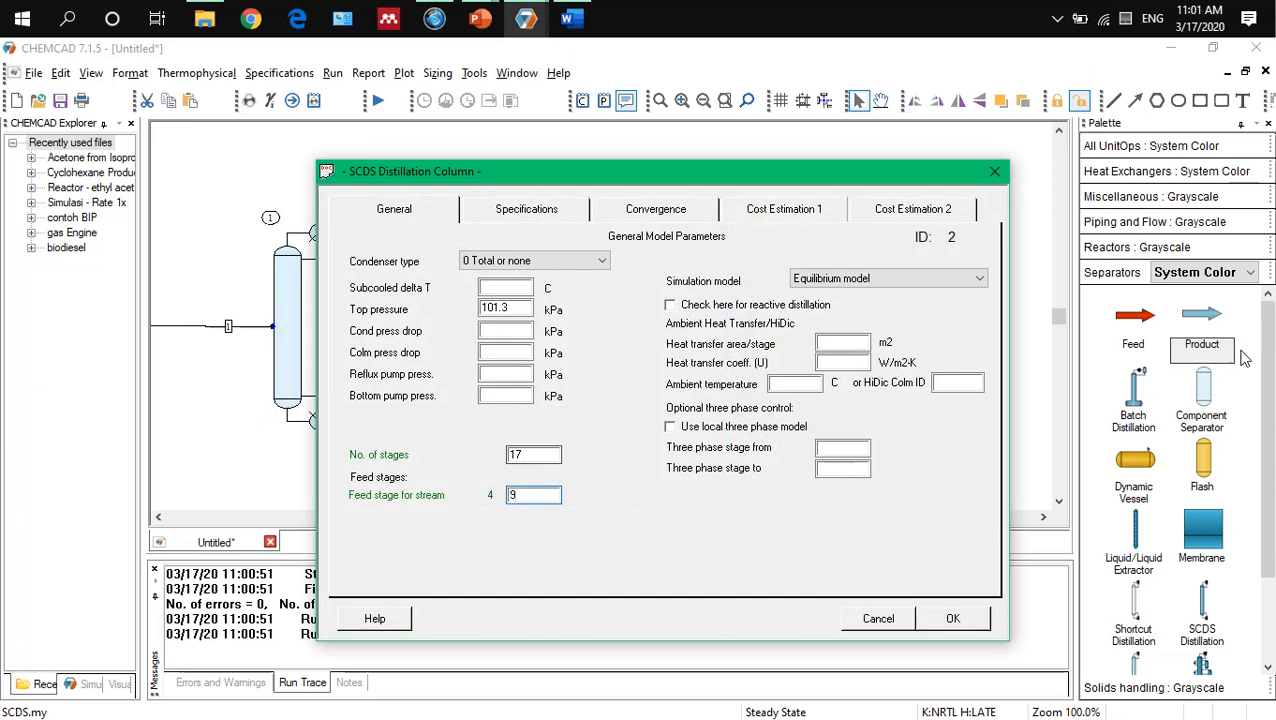
click(953, 618)
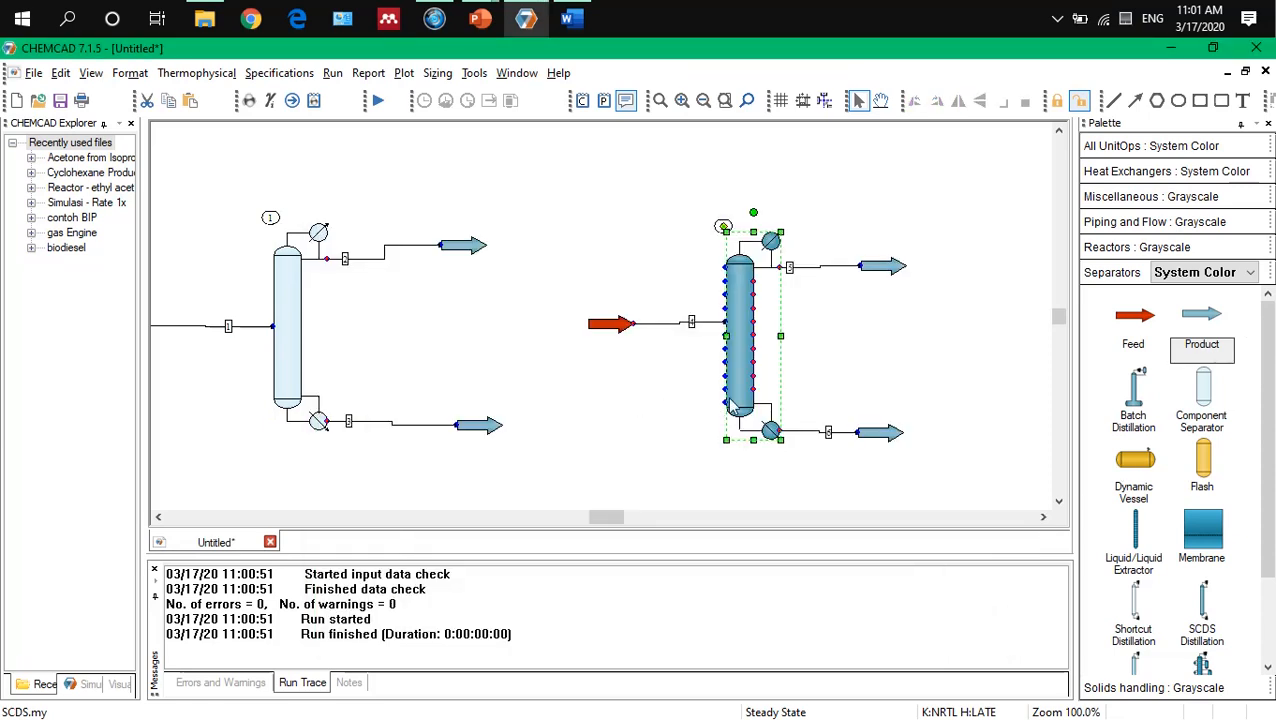
Step: Rerun the entire flowsheet and check the mole fractions in the SCDS column's overhead product stream
click(380, 101)
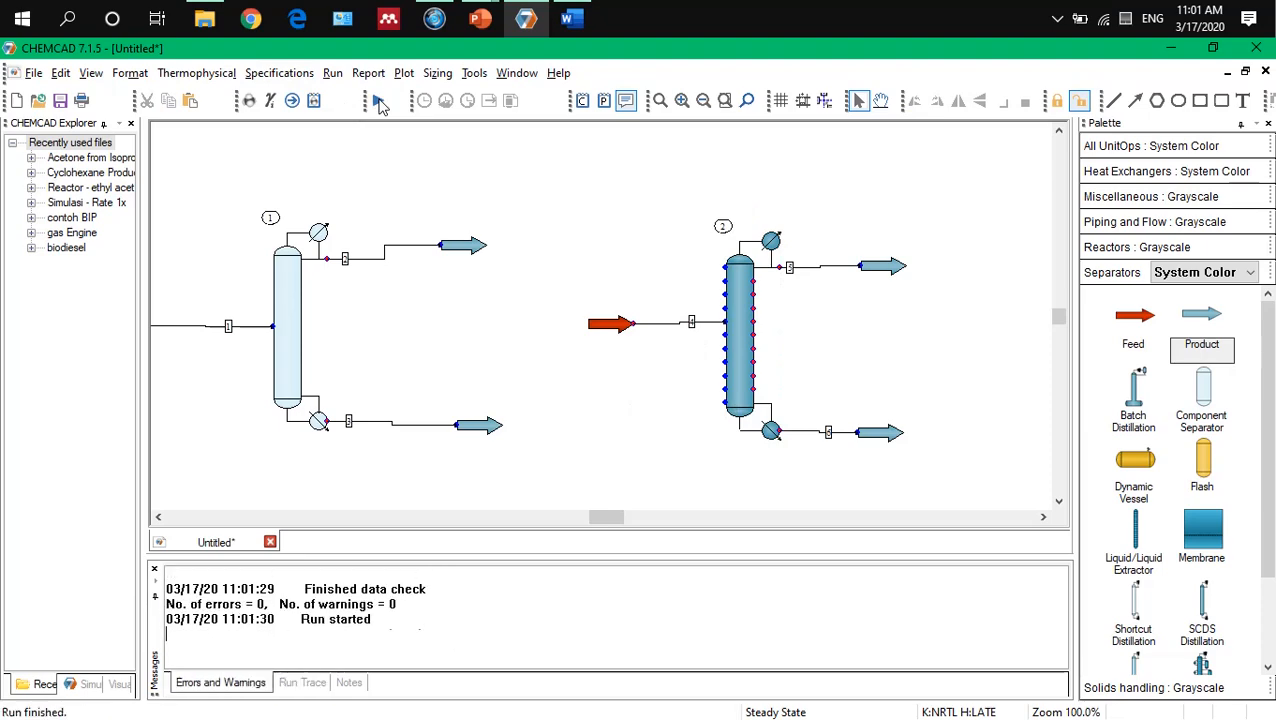
double_click(800, 272)
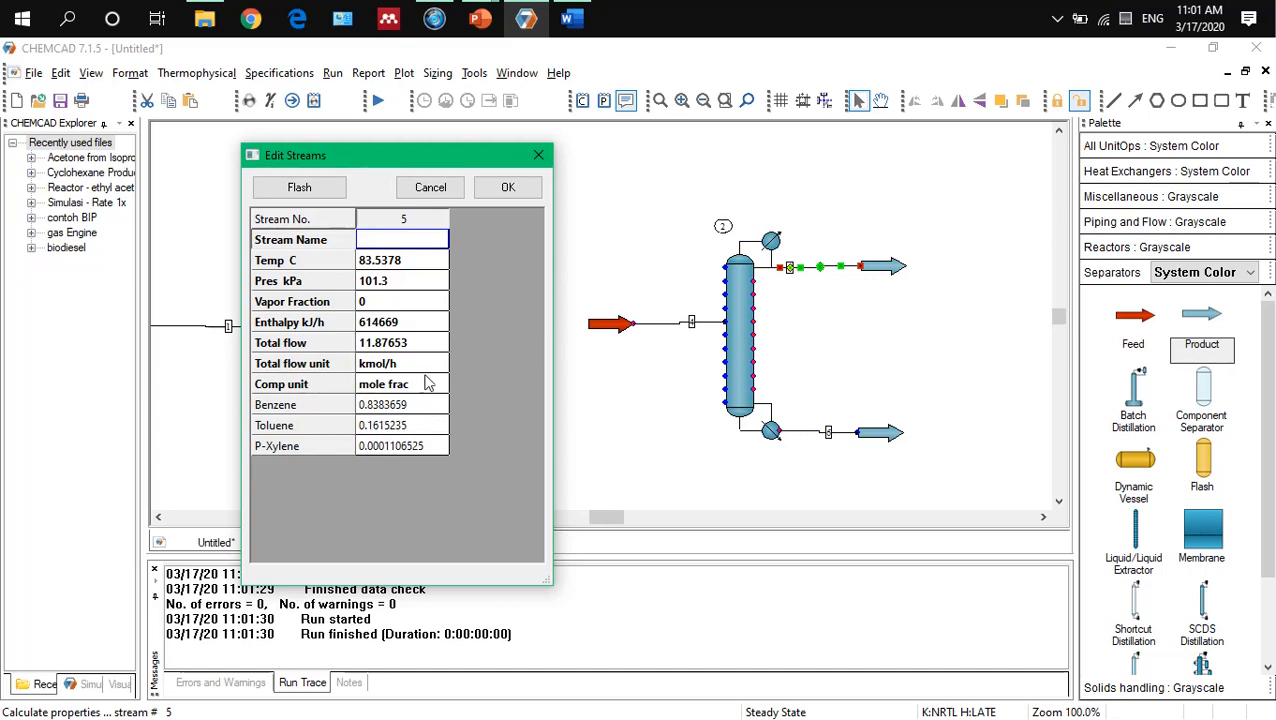
click(505, 189)
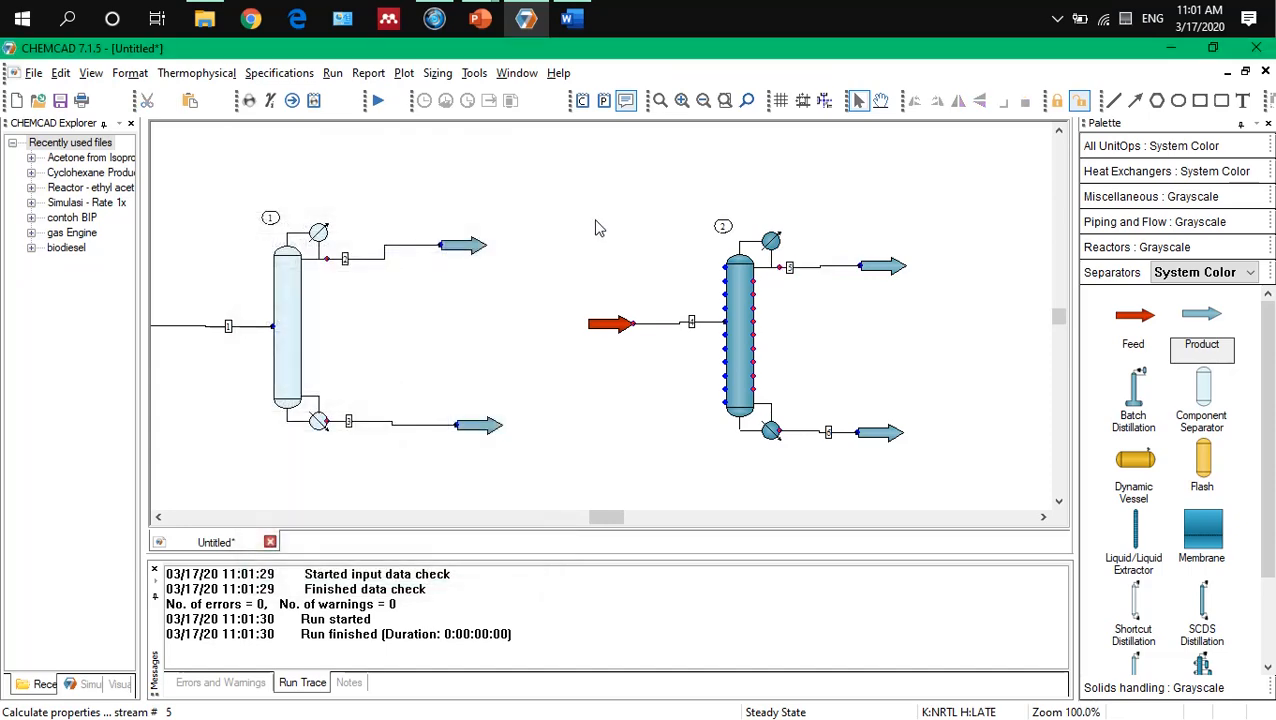
Step: Change the SCDS column's condenser mode to Distillate component mole fraction with 0.99 for Benzene and accept the settings
double_click(741, 325)
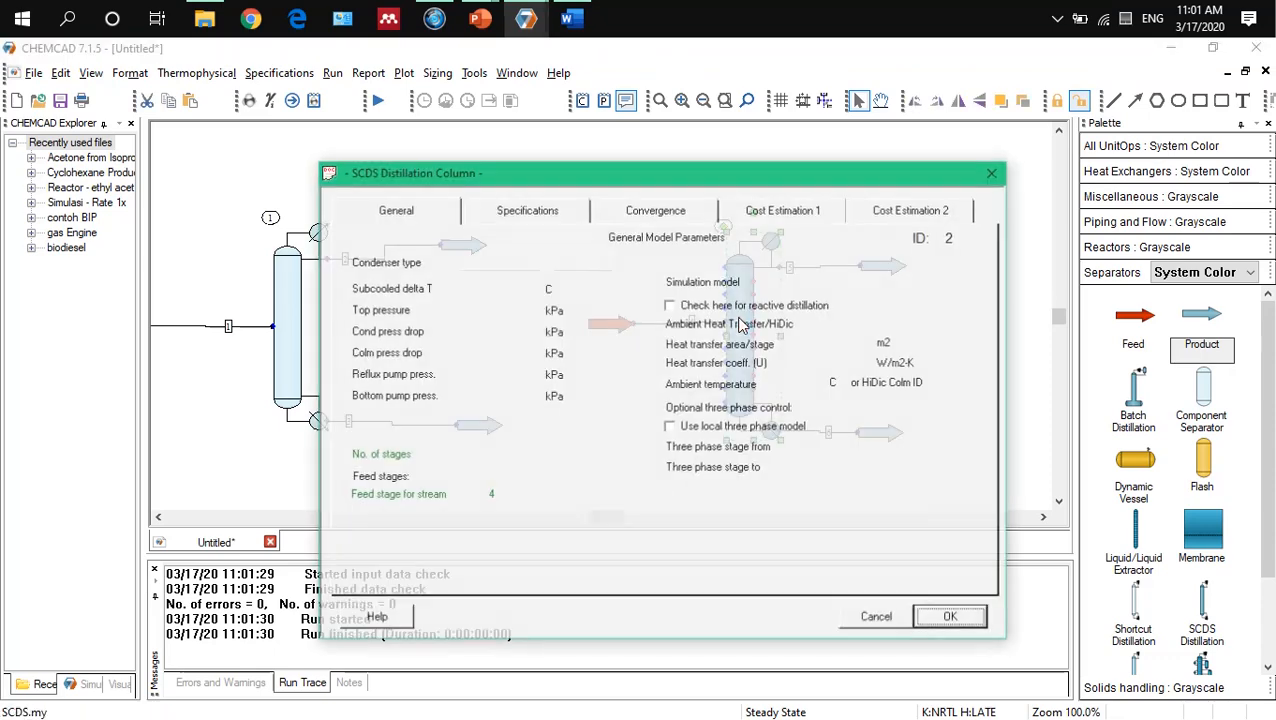
click(524, 210)
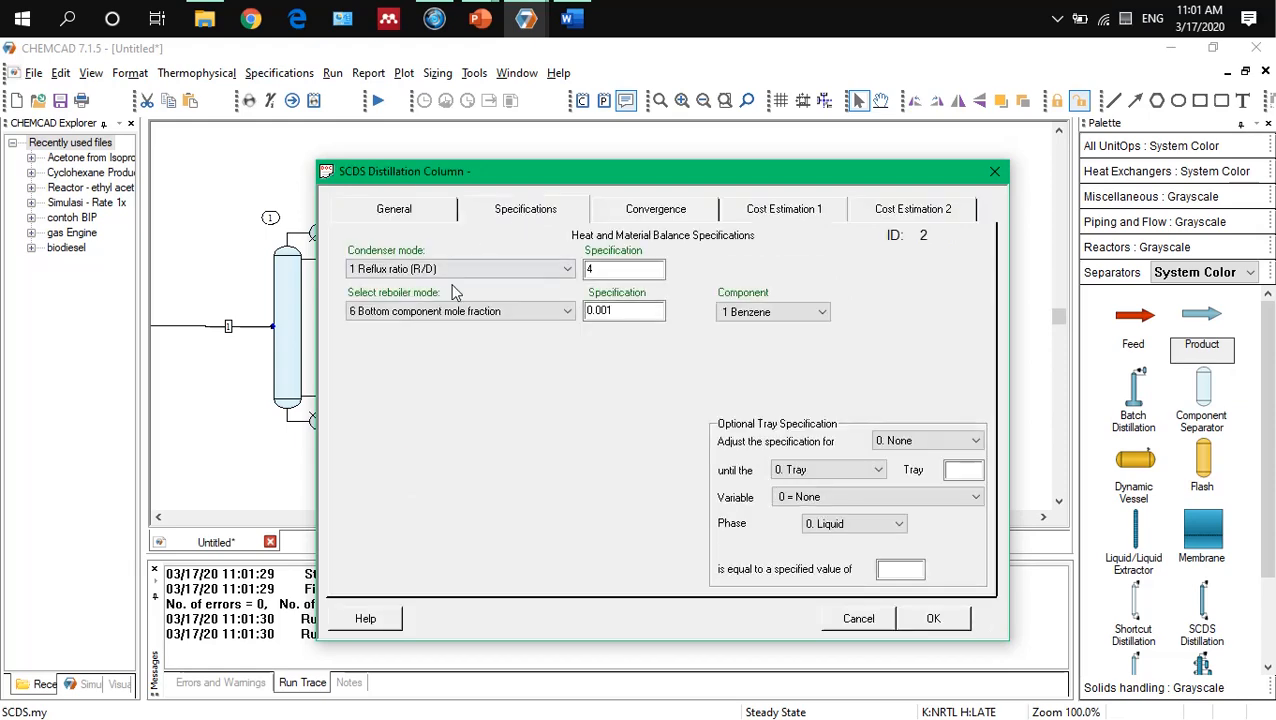
click(509, 272)
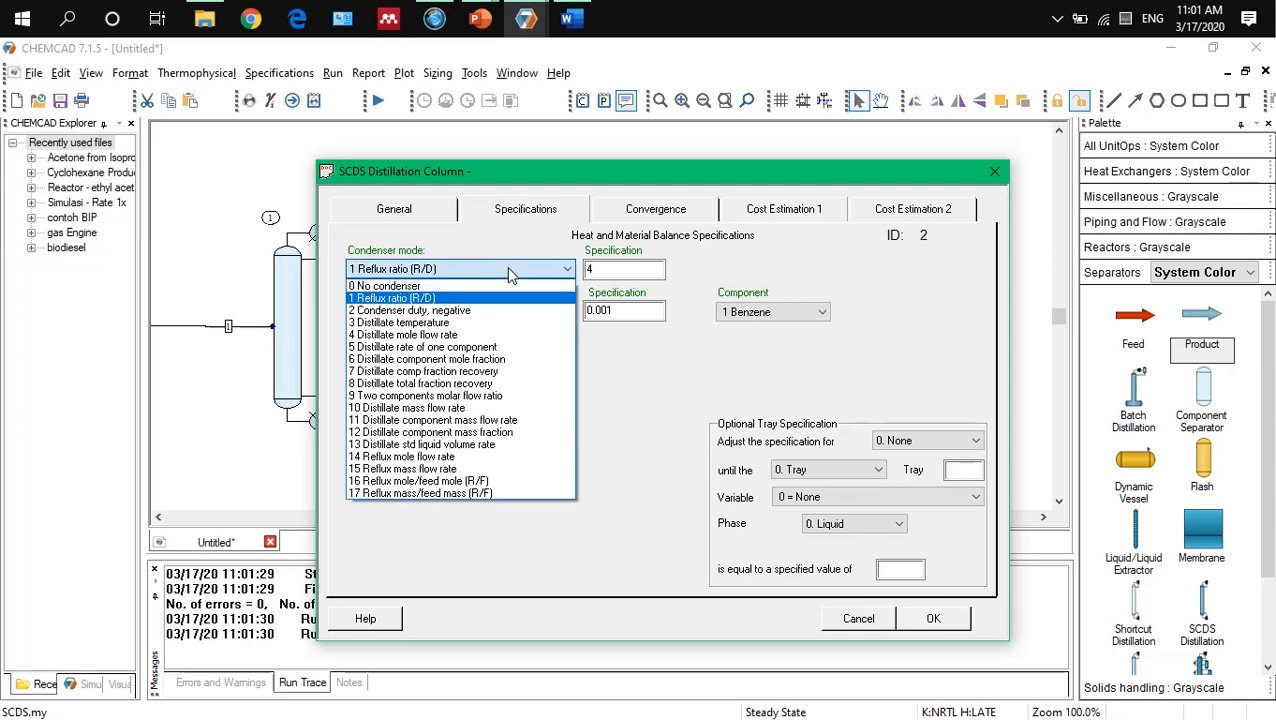
click(483, 360)
double_click(620, 272)
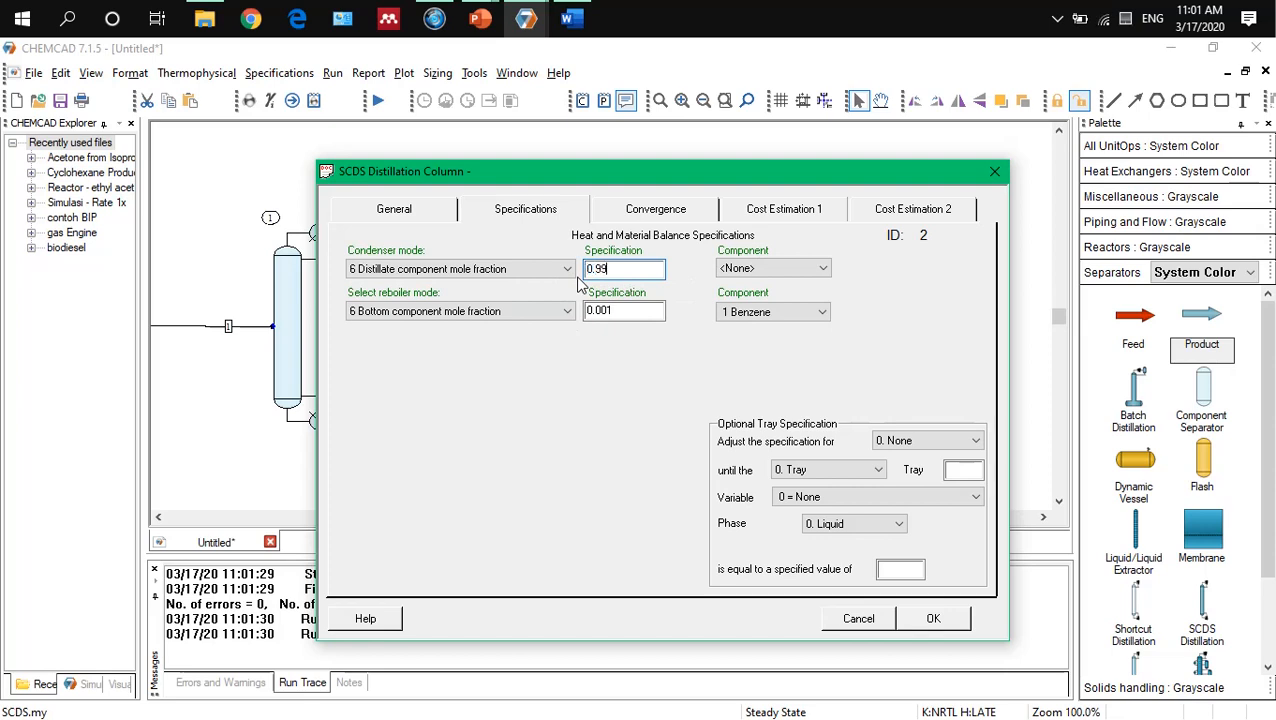
text(0.99)
click(775, 268)
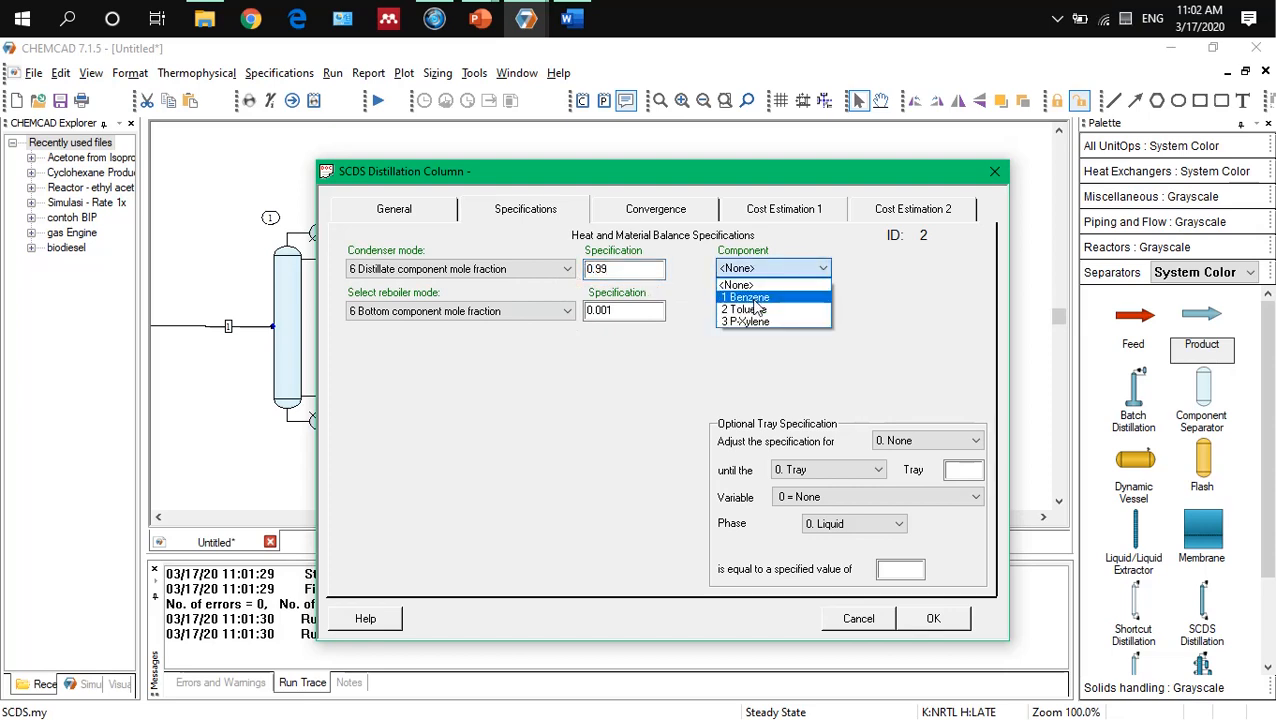
click(753, 299)
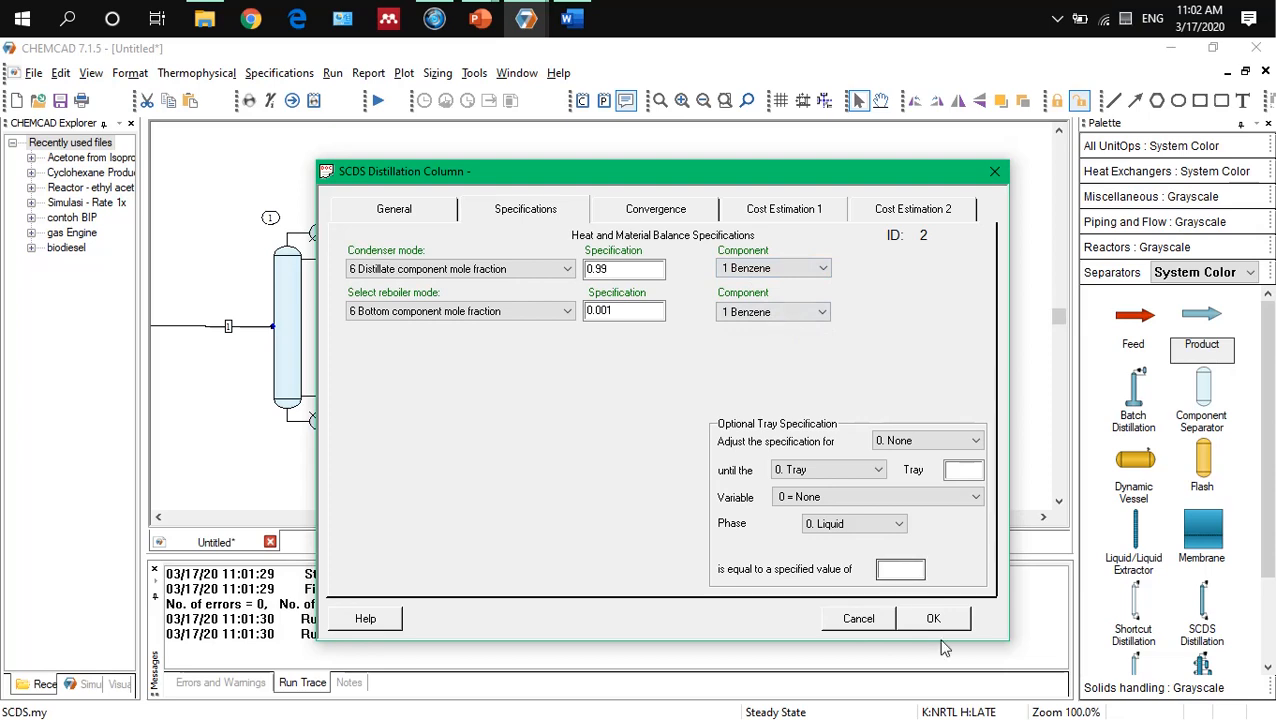
click(930, 618)
Step: Run the entire flowsheet with the new condenser specification and inspect the SCDS column's overhead and bottom product streams
click(378, 101)
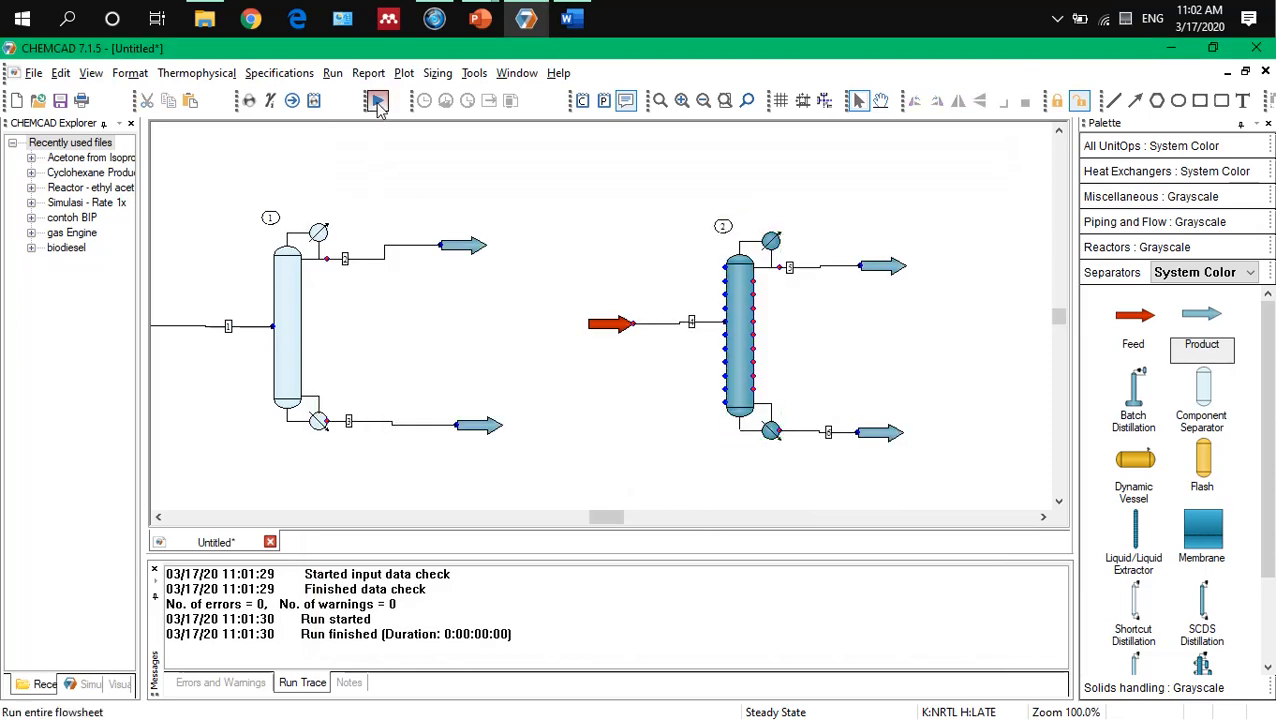
double_click(795, 269)
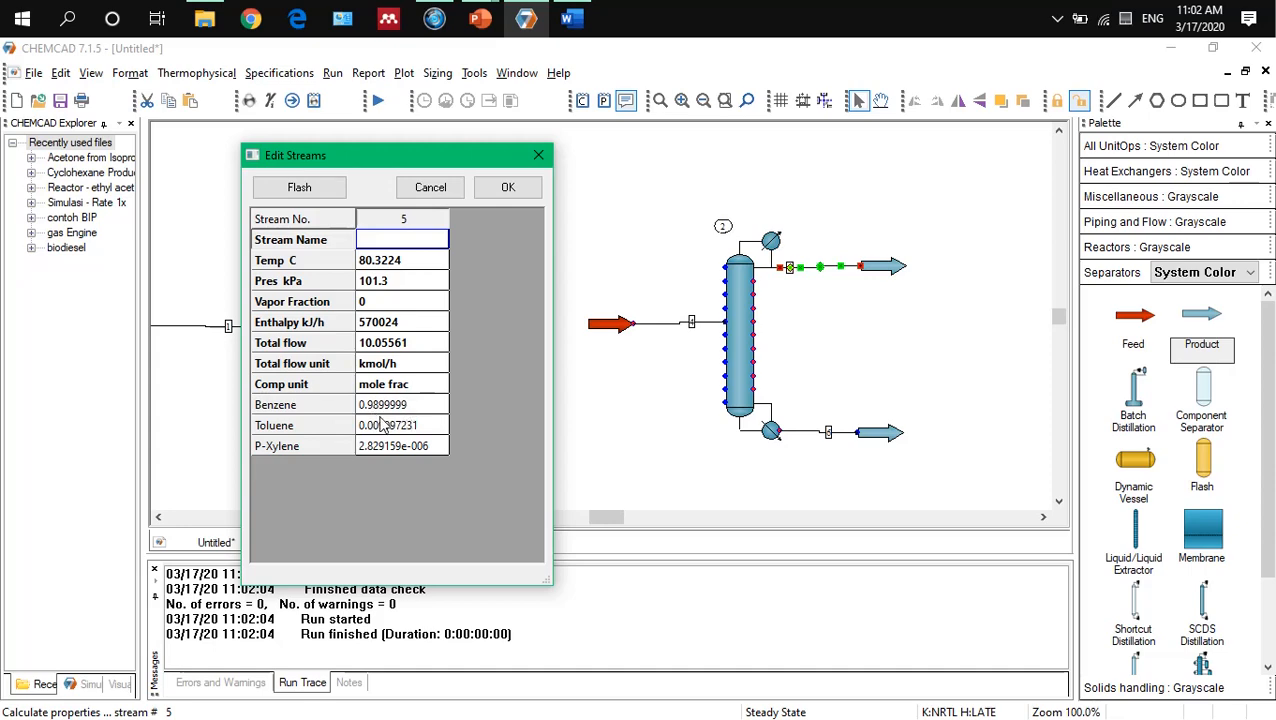
click(508, 188)
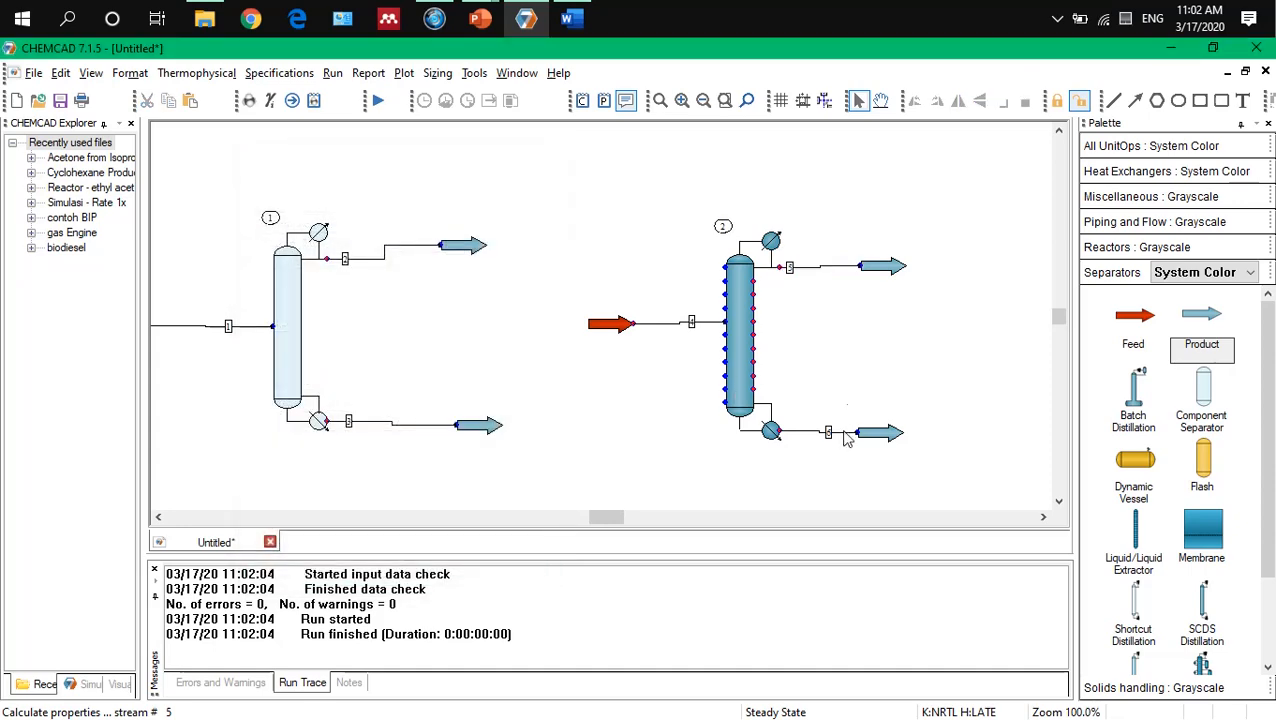
mouse_move(830, 446)
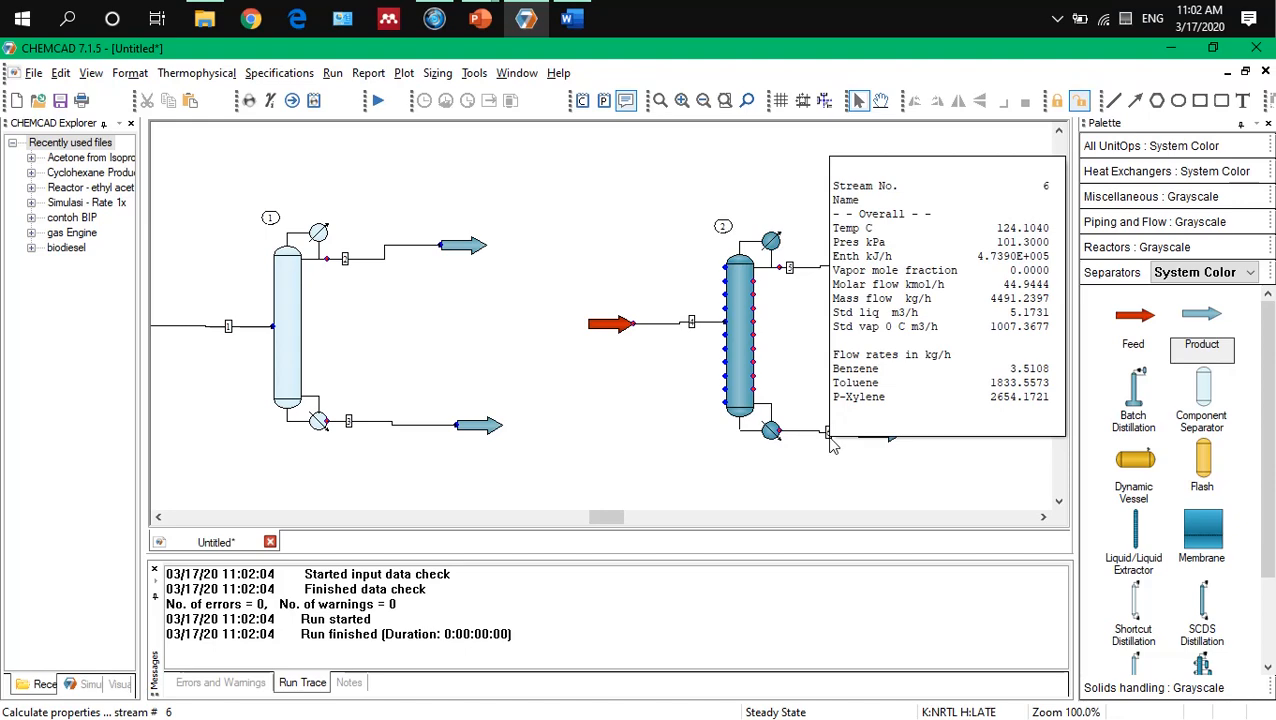
double_click(830, 446)
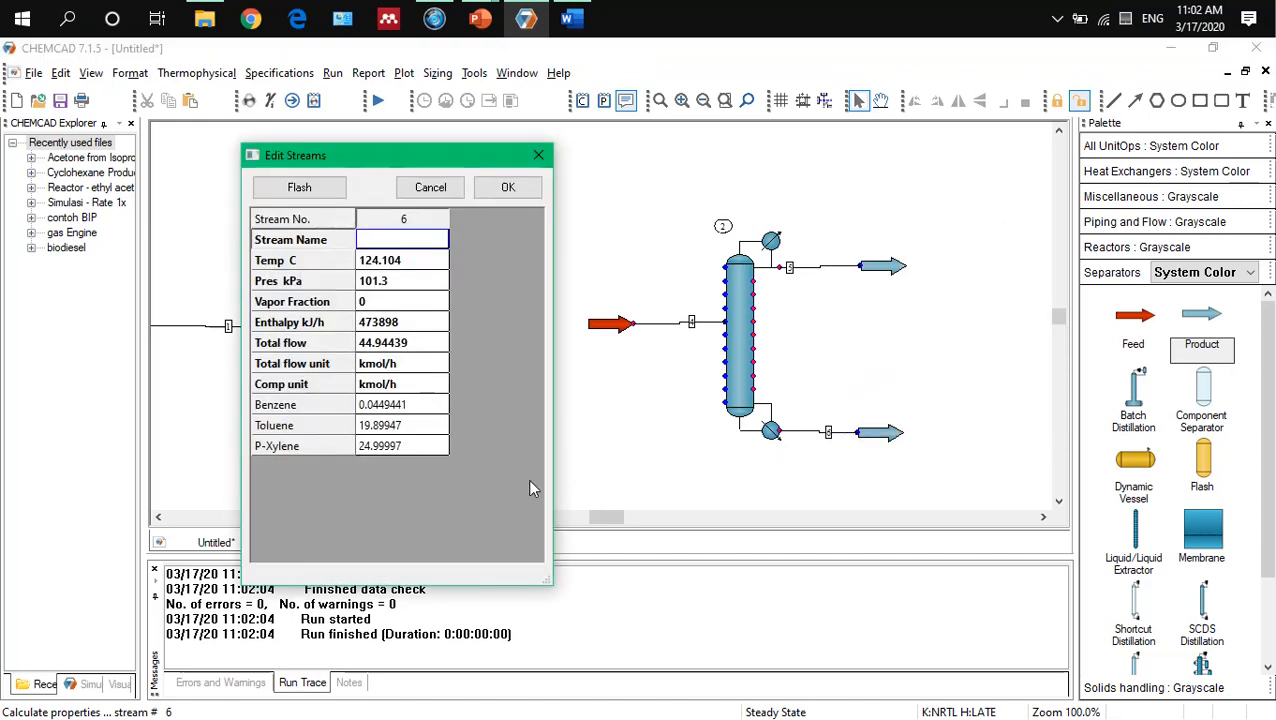
click(508, 187)
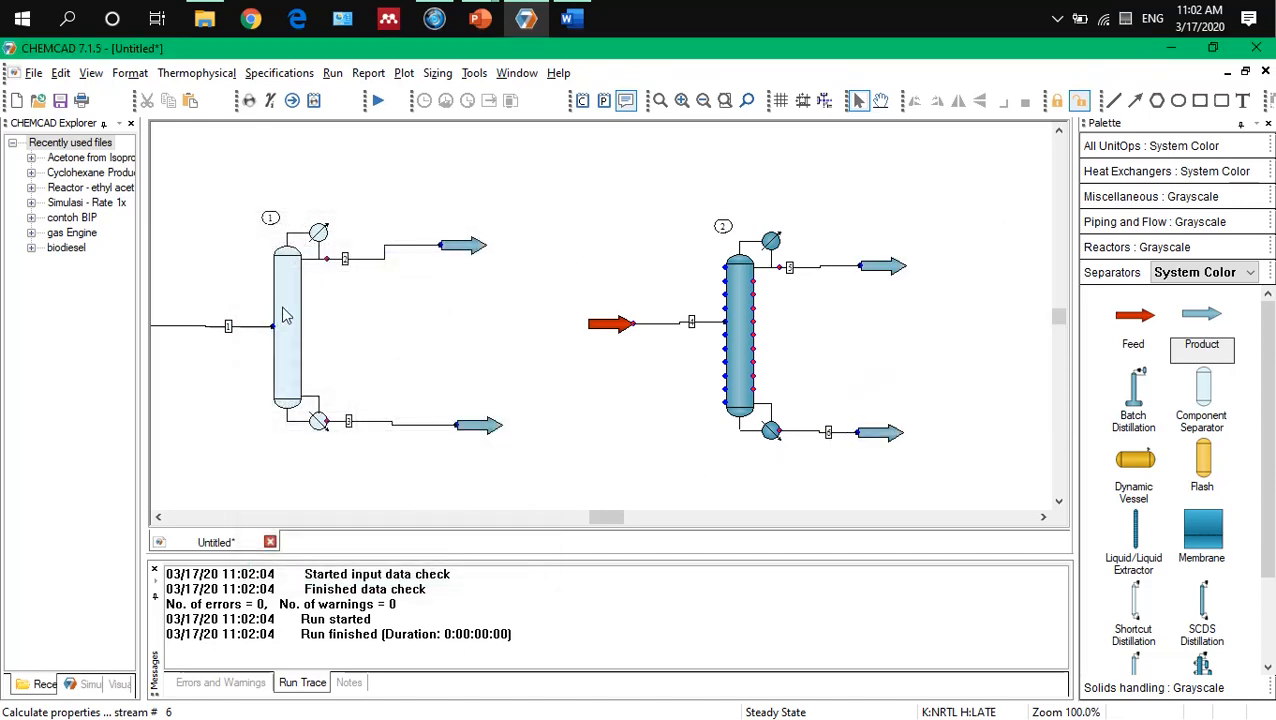
Step: Review the shortcut column's calculated duties, stages and reflux ratios, keeping its settings, for comparison with the SCDS column
click(285, 314)
double_click(285, 314)
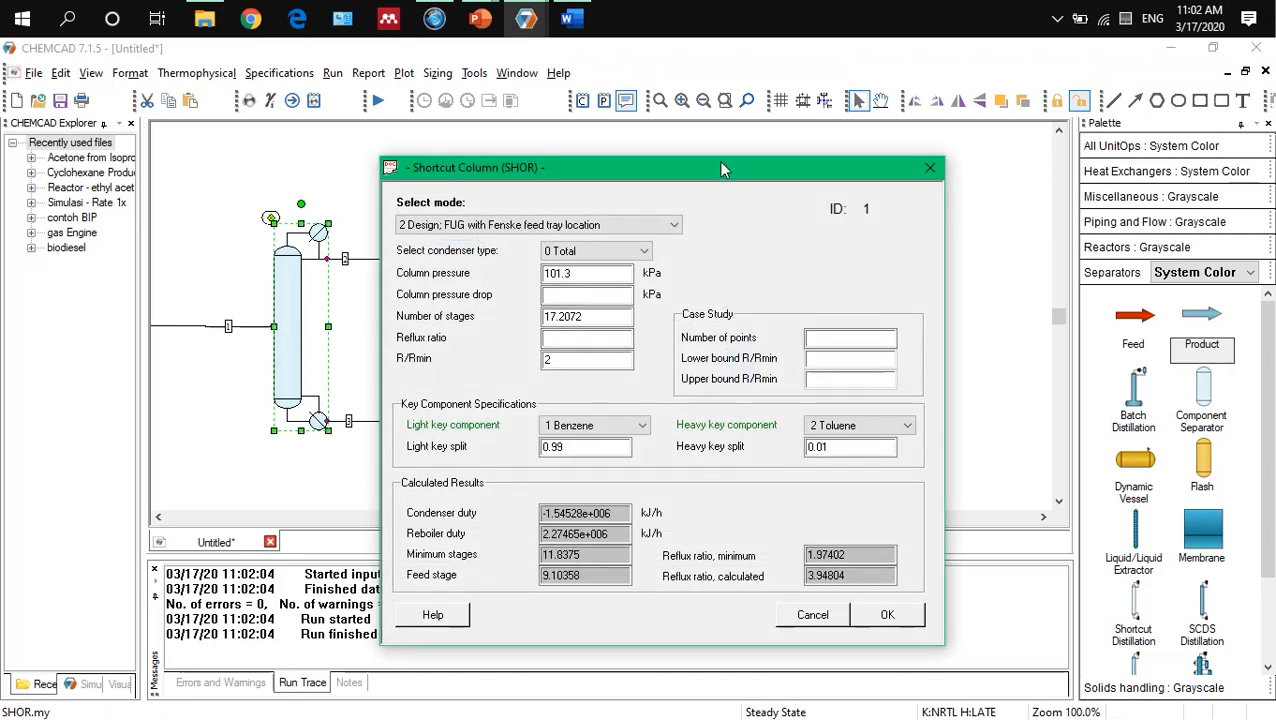
drag(716, 160, 478, 135)
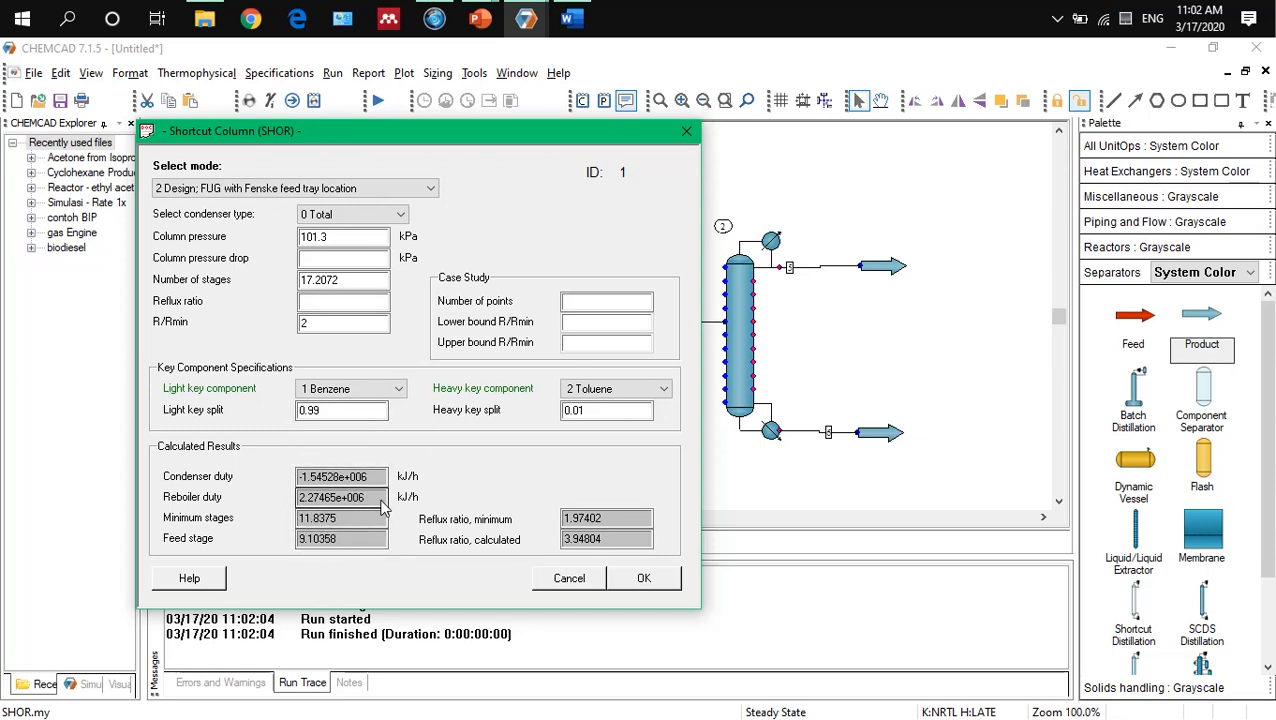
click(645, 579)
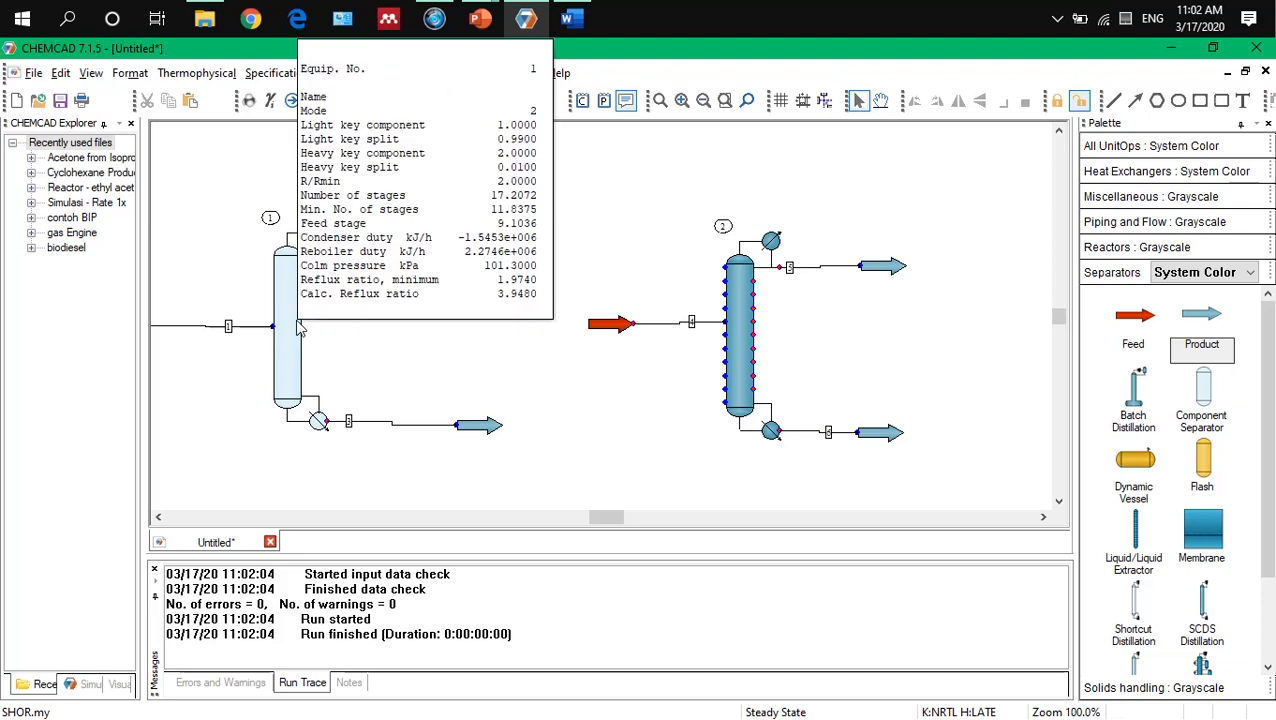
mouse_move(750, 358)
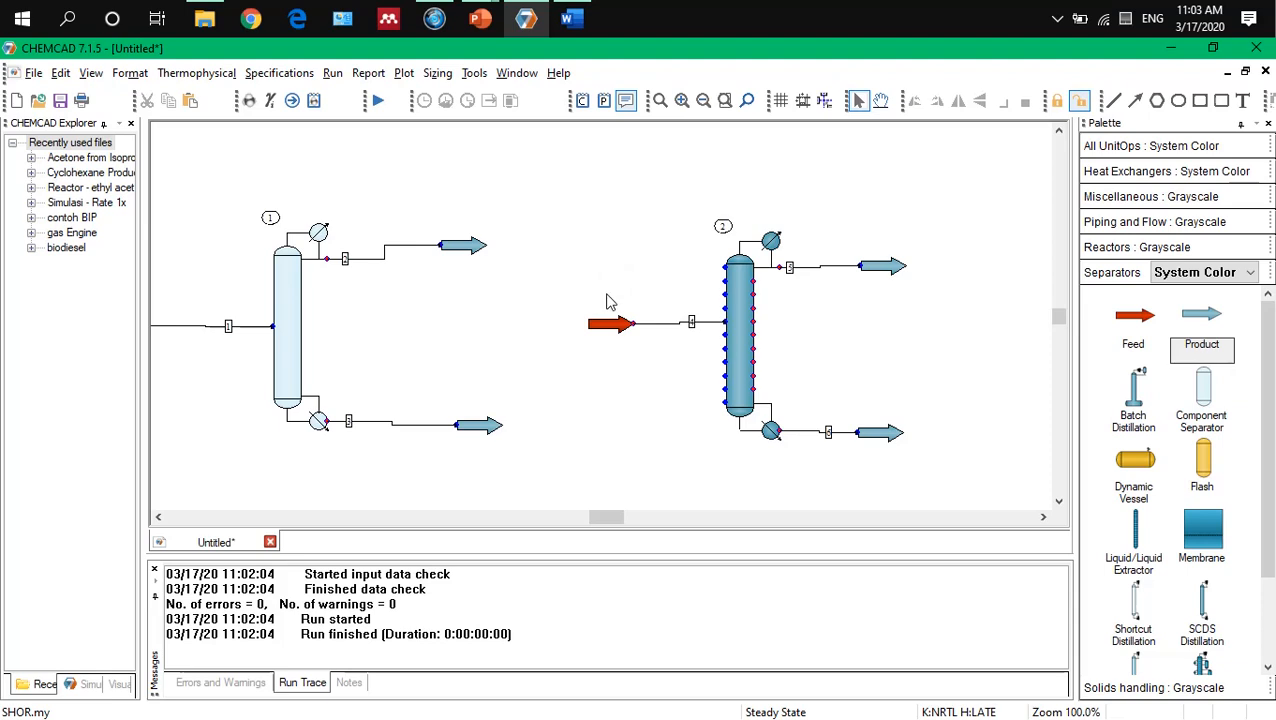
click(1057, 18)
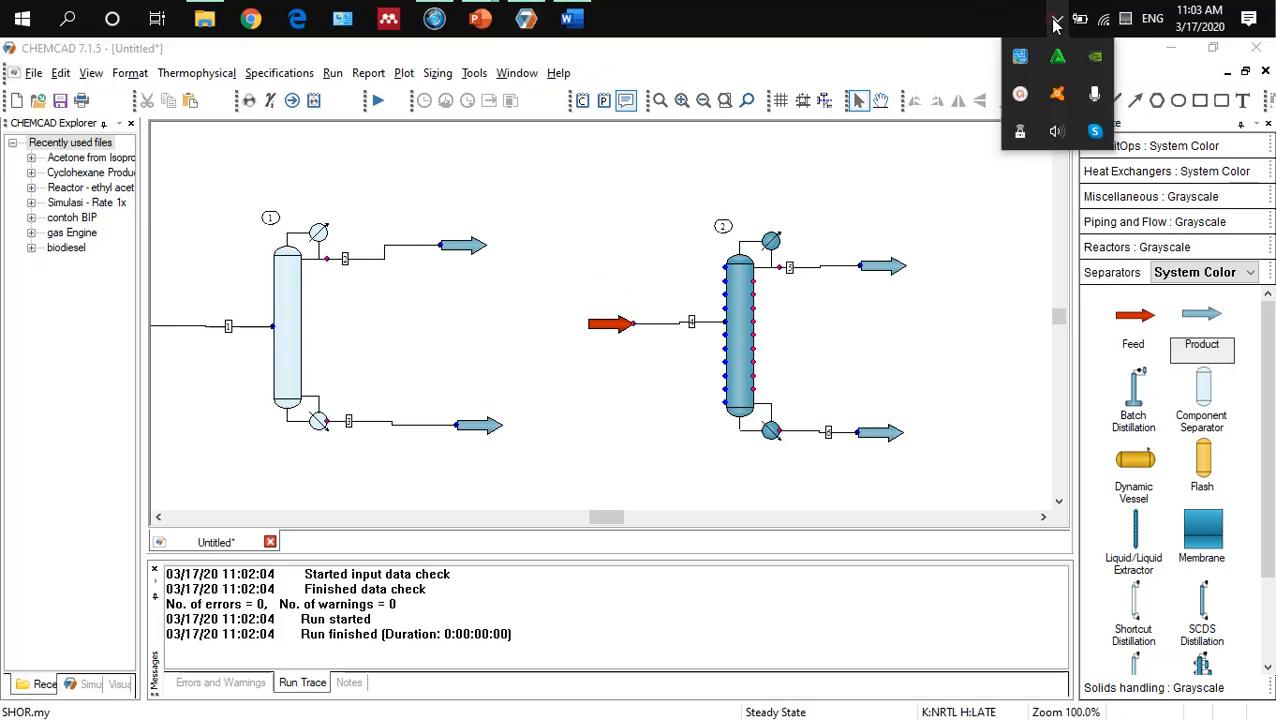
click(1021, 58)
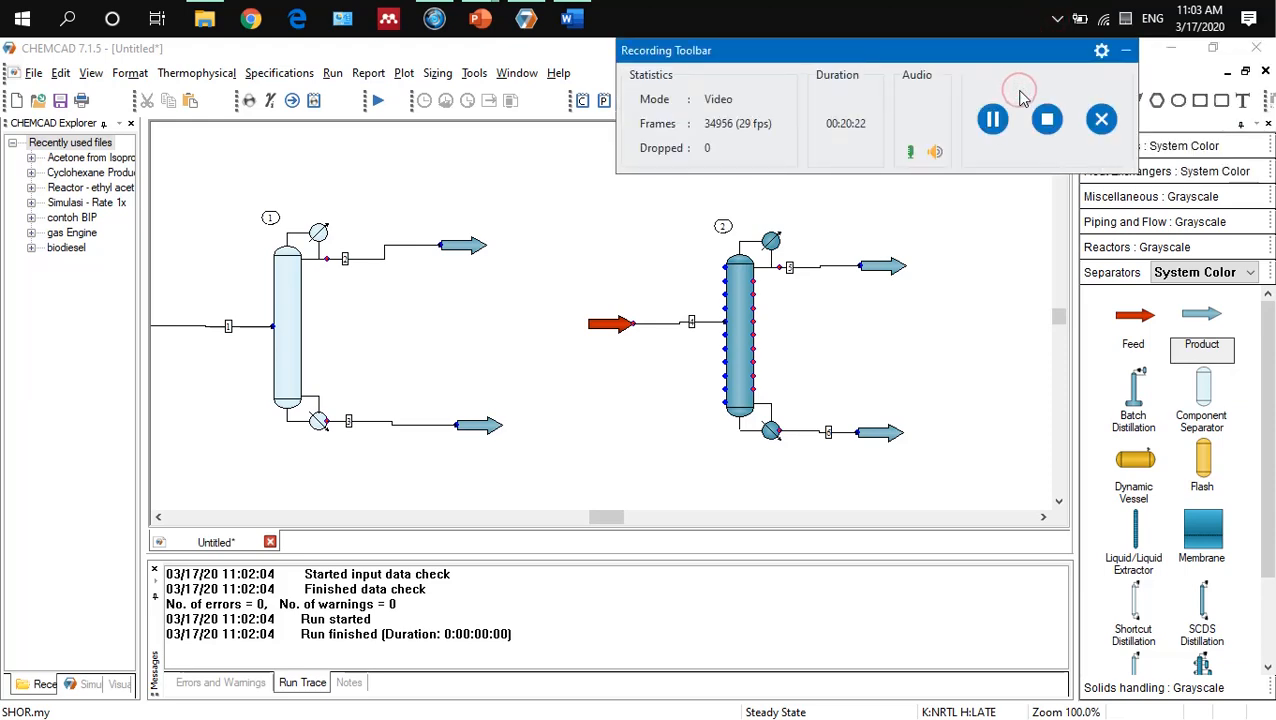